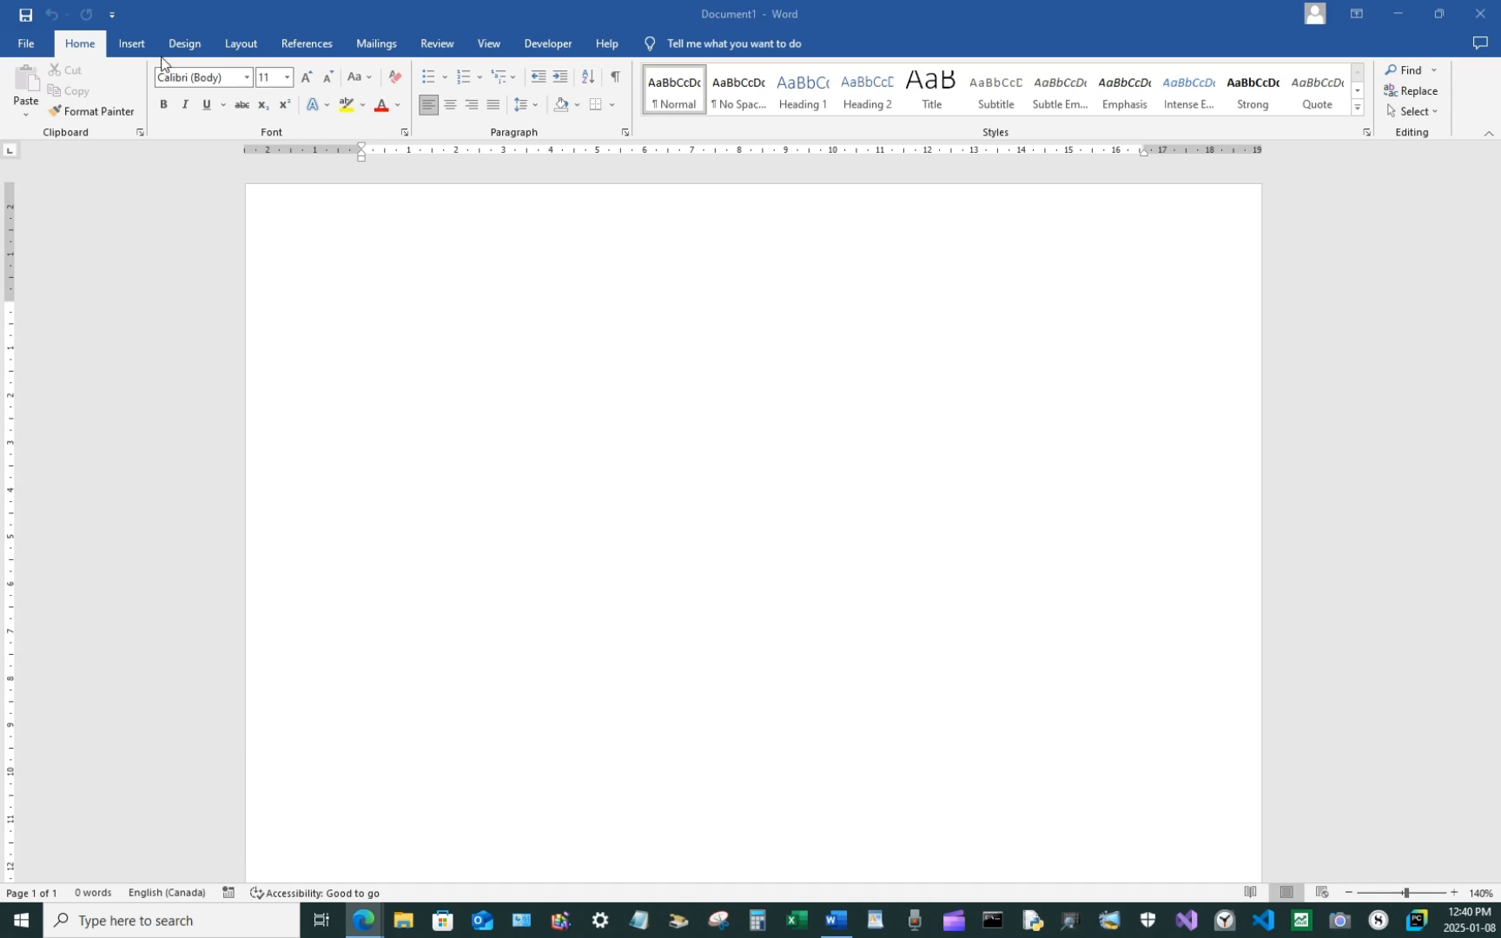
# Draw a donut shape about 2.16 cm wide in the upper middle of the page and flatten it to about 1.69 cm high
pyautogui.click(132, 45)
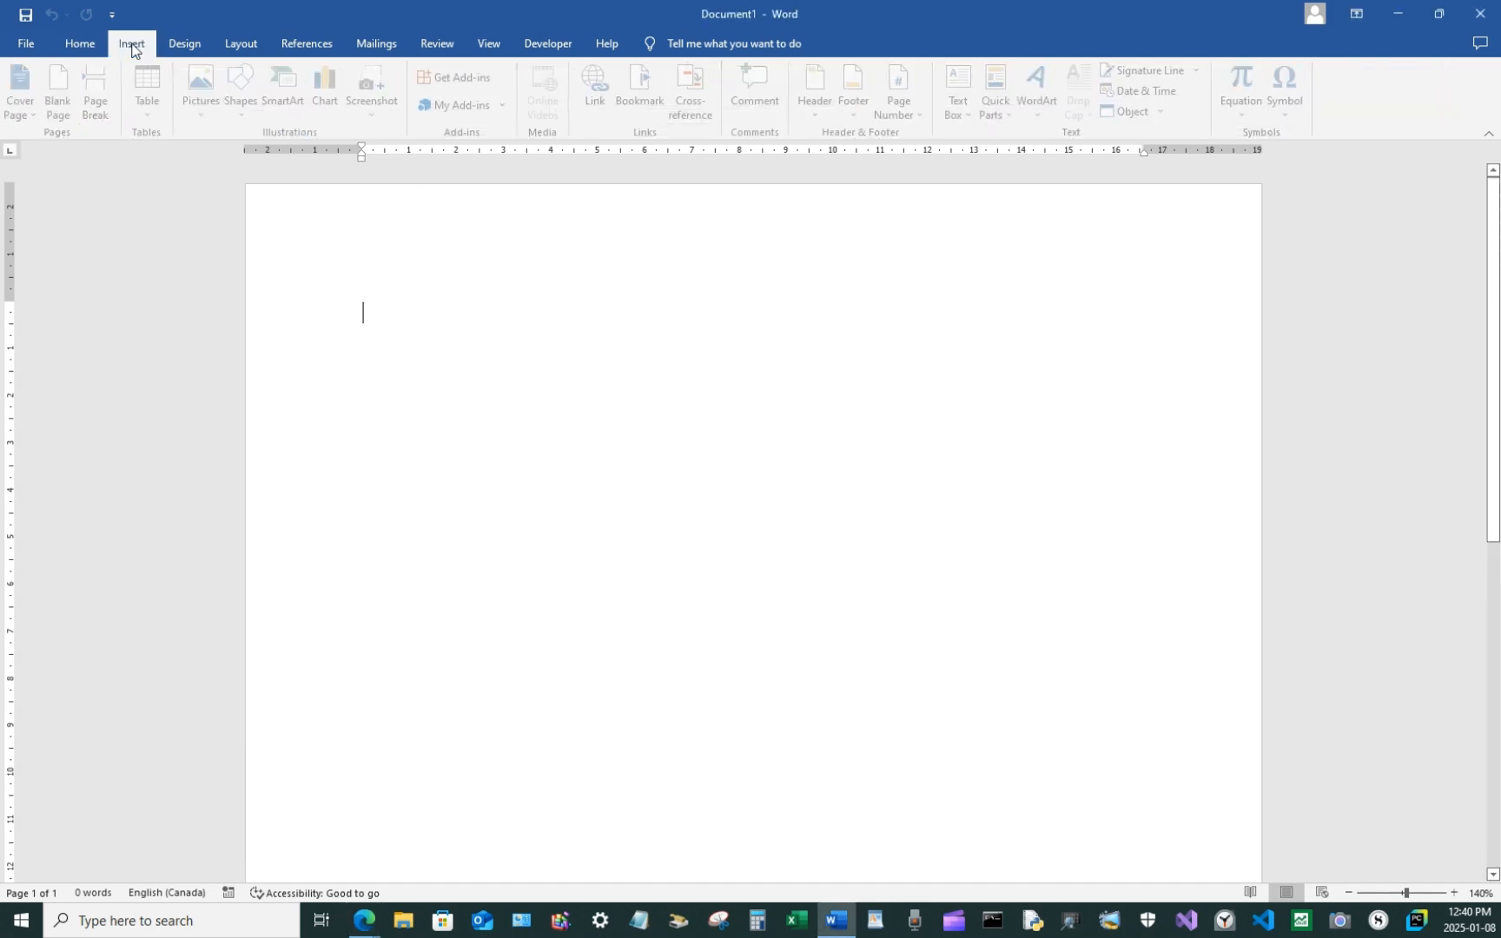
pyautogui.click(246, 87)
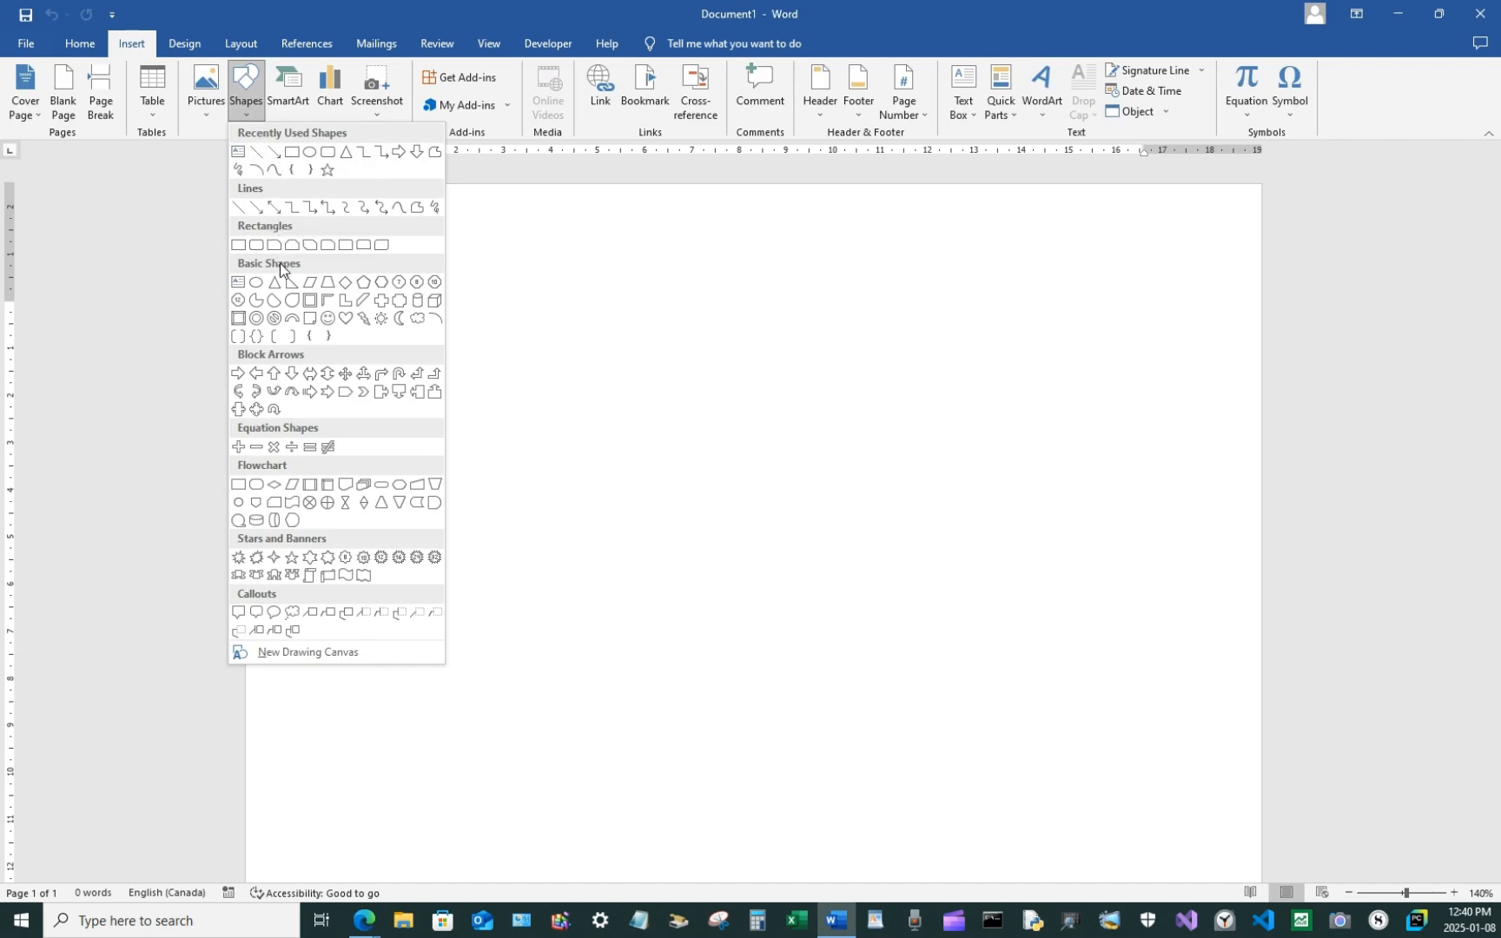
pyautogui.click(241, 320)
pyautogui.moveTo(593, 404)
pyautogui.mouseDown()
pyautogui.moveTo(657, 482)
pyautogui.moveTo(696, 498)
pyautogui.mouseUp()
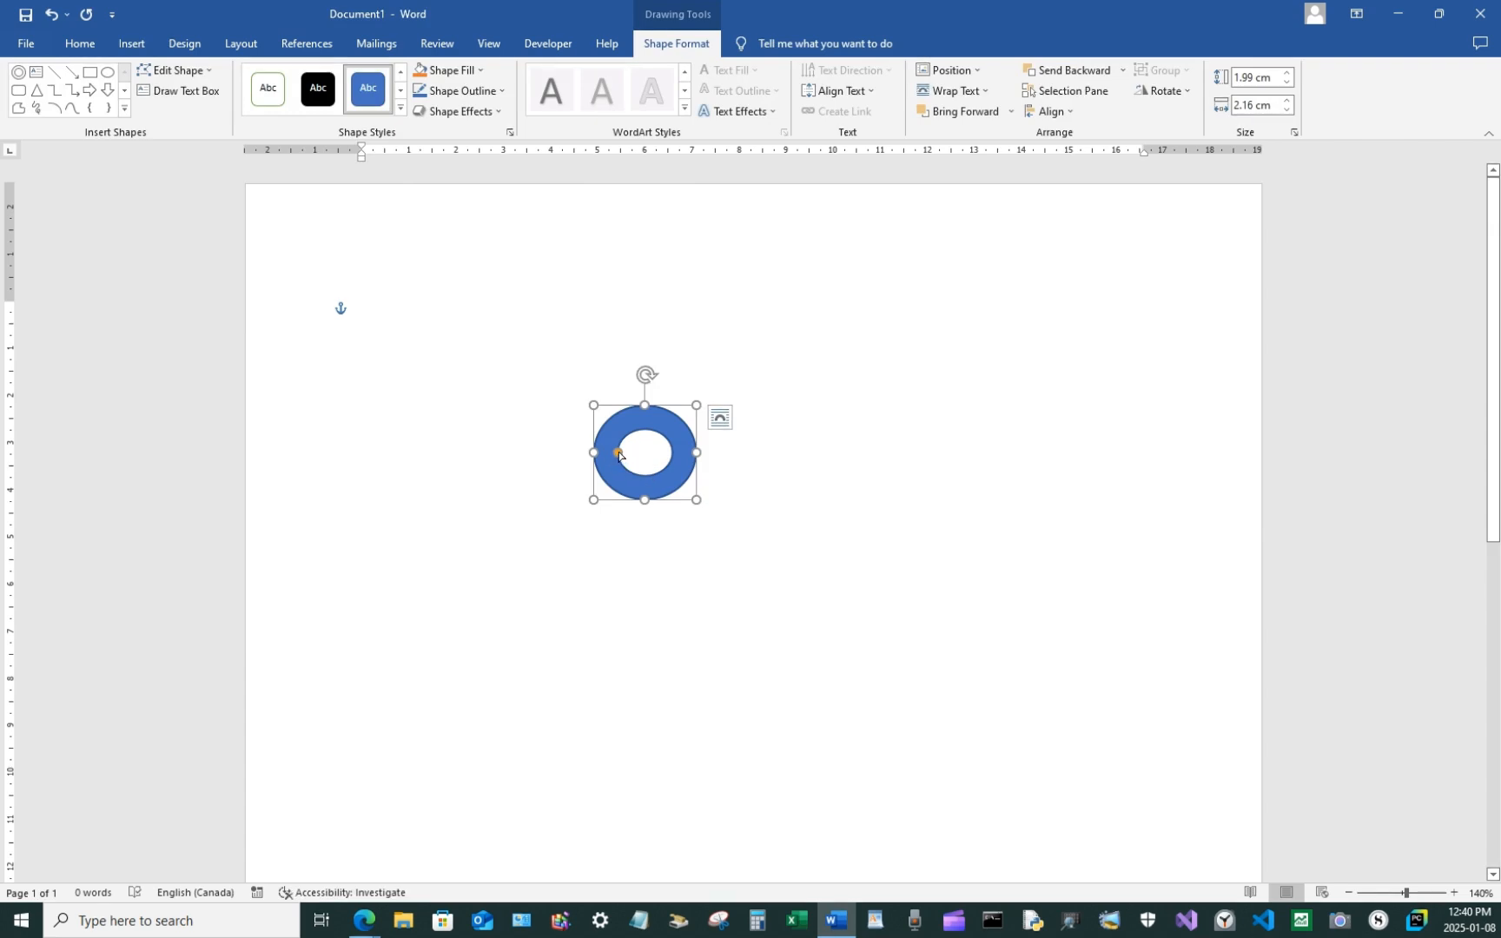
pyautogui.moveTo(617, 452); pyautogui.dragTo(646, 420)
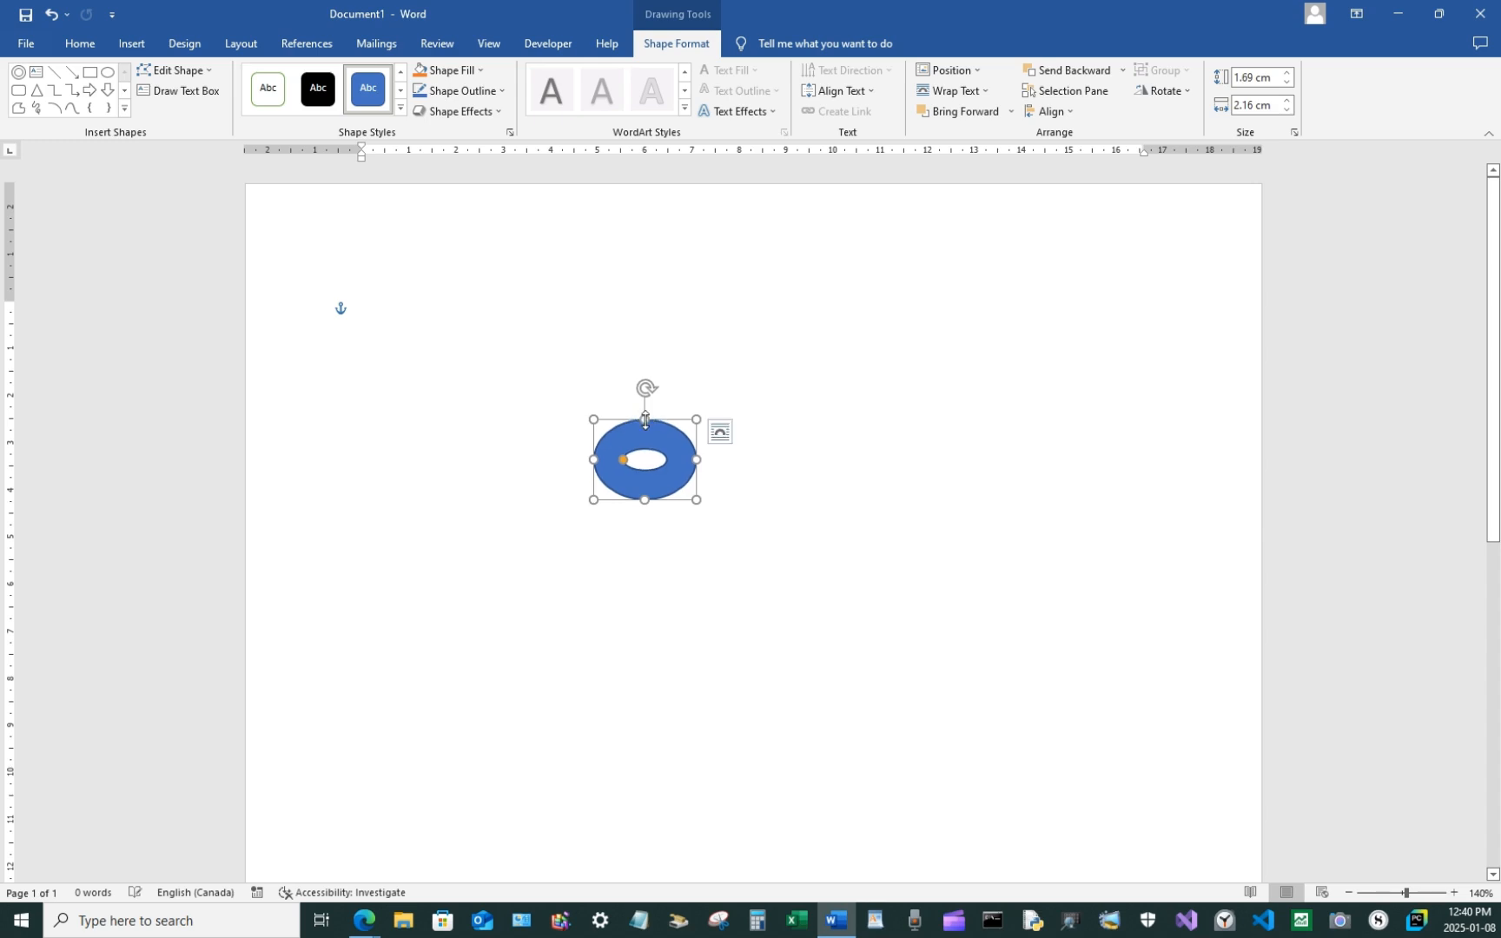
# Fill the donut shape with the brown speckled cork texture
pyautogui.click(454, 73)
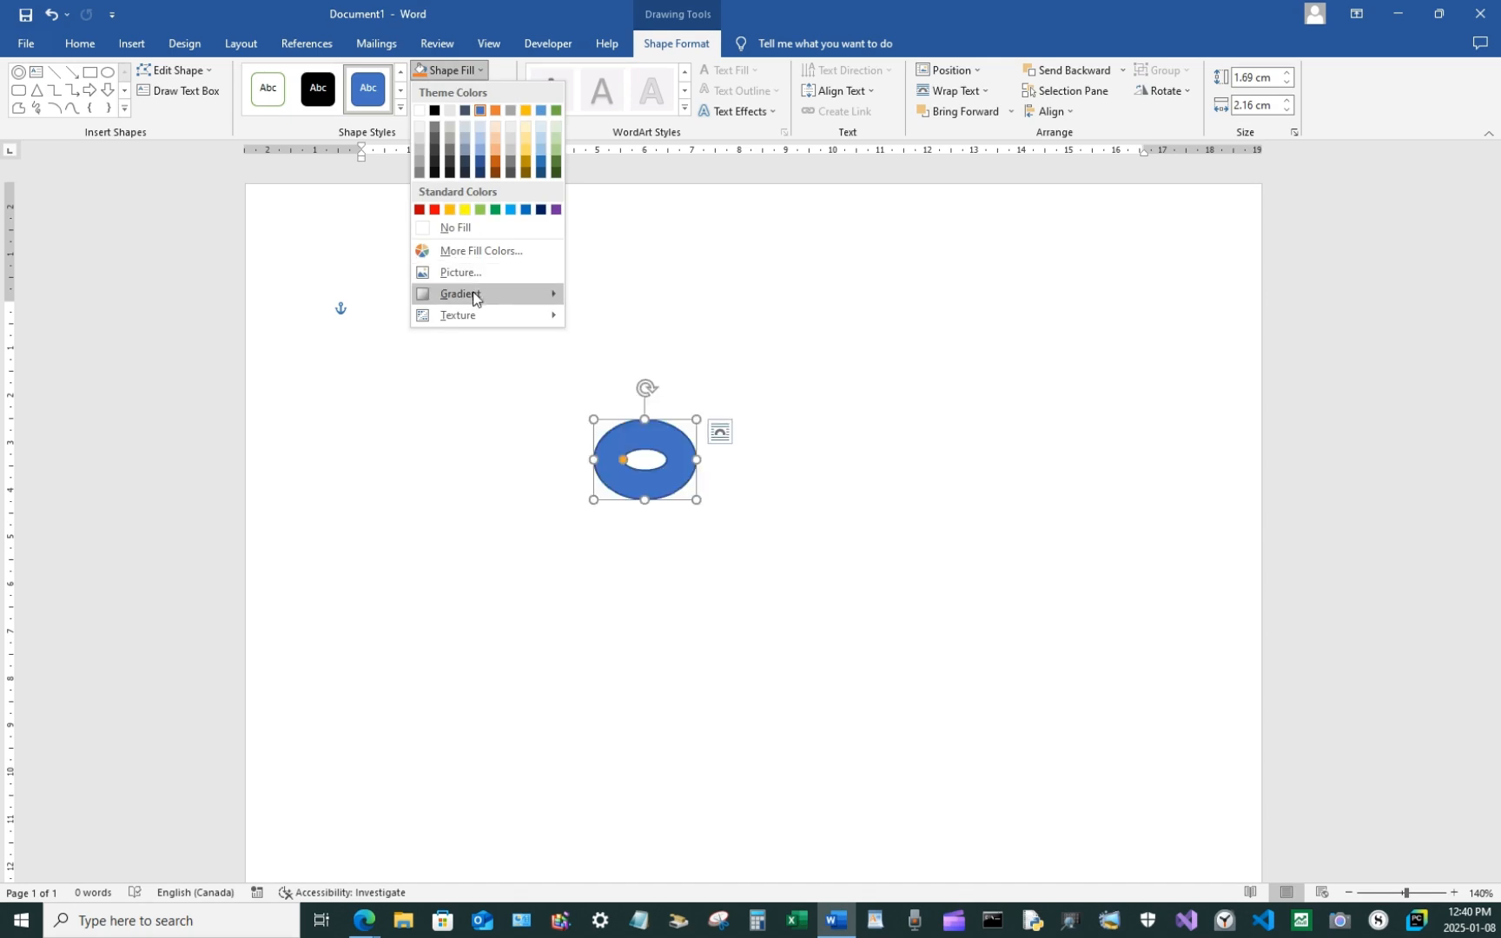
pyautogui.moveTo(471, 314)
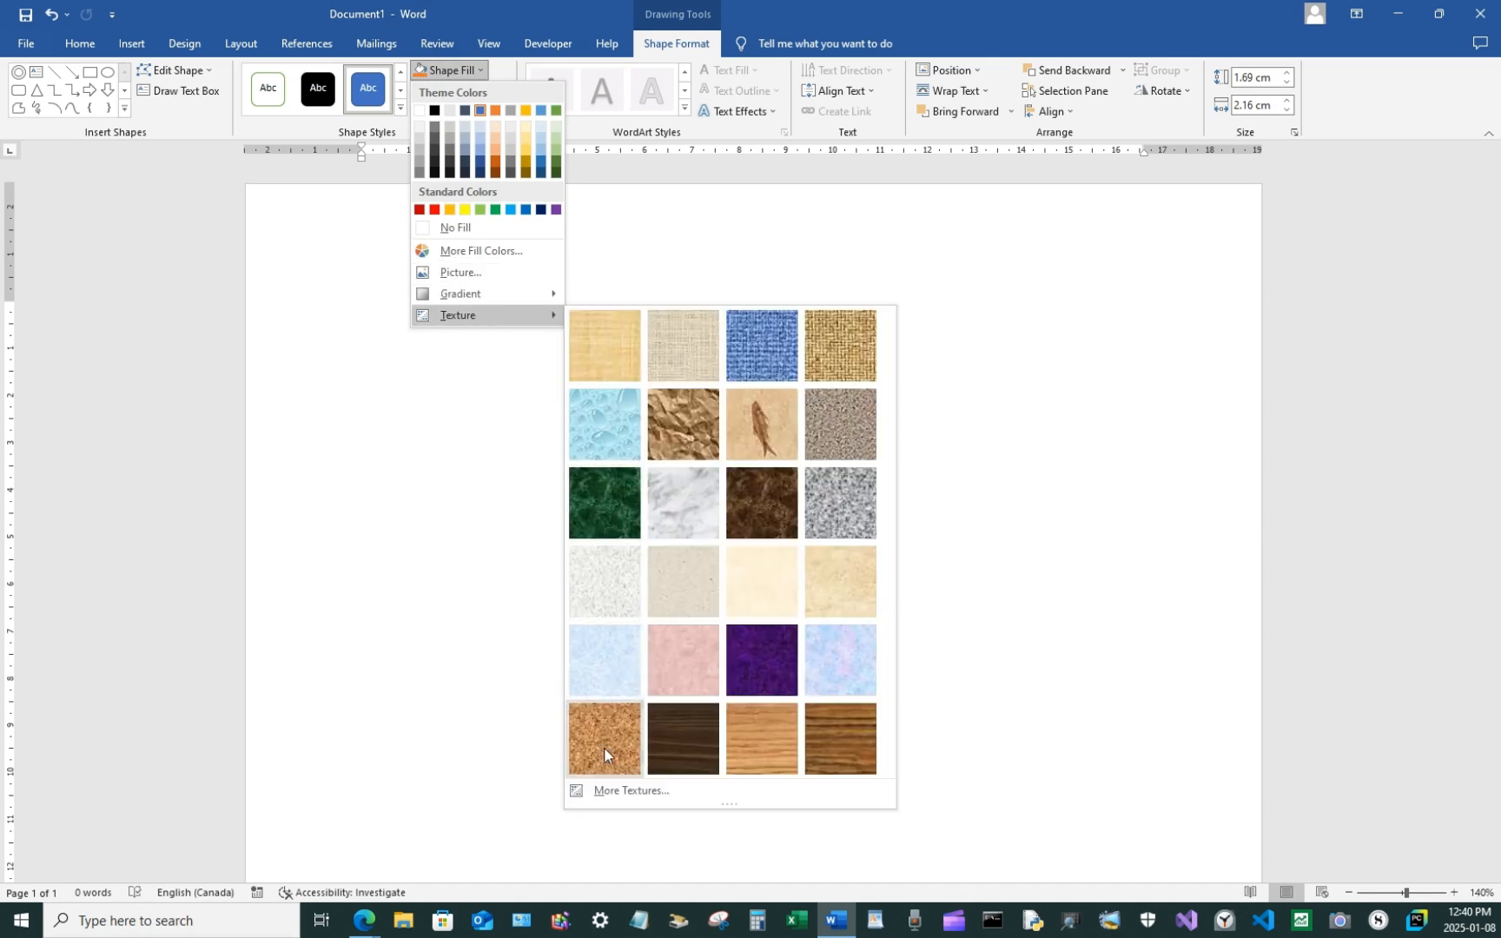
pyautogui.click(603, 743)
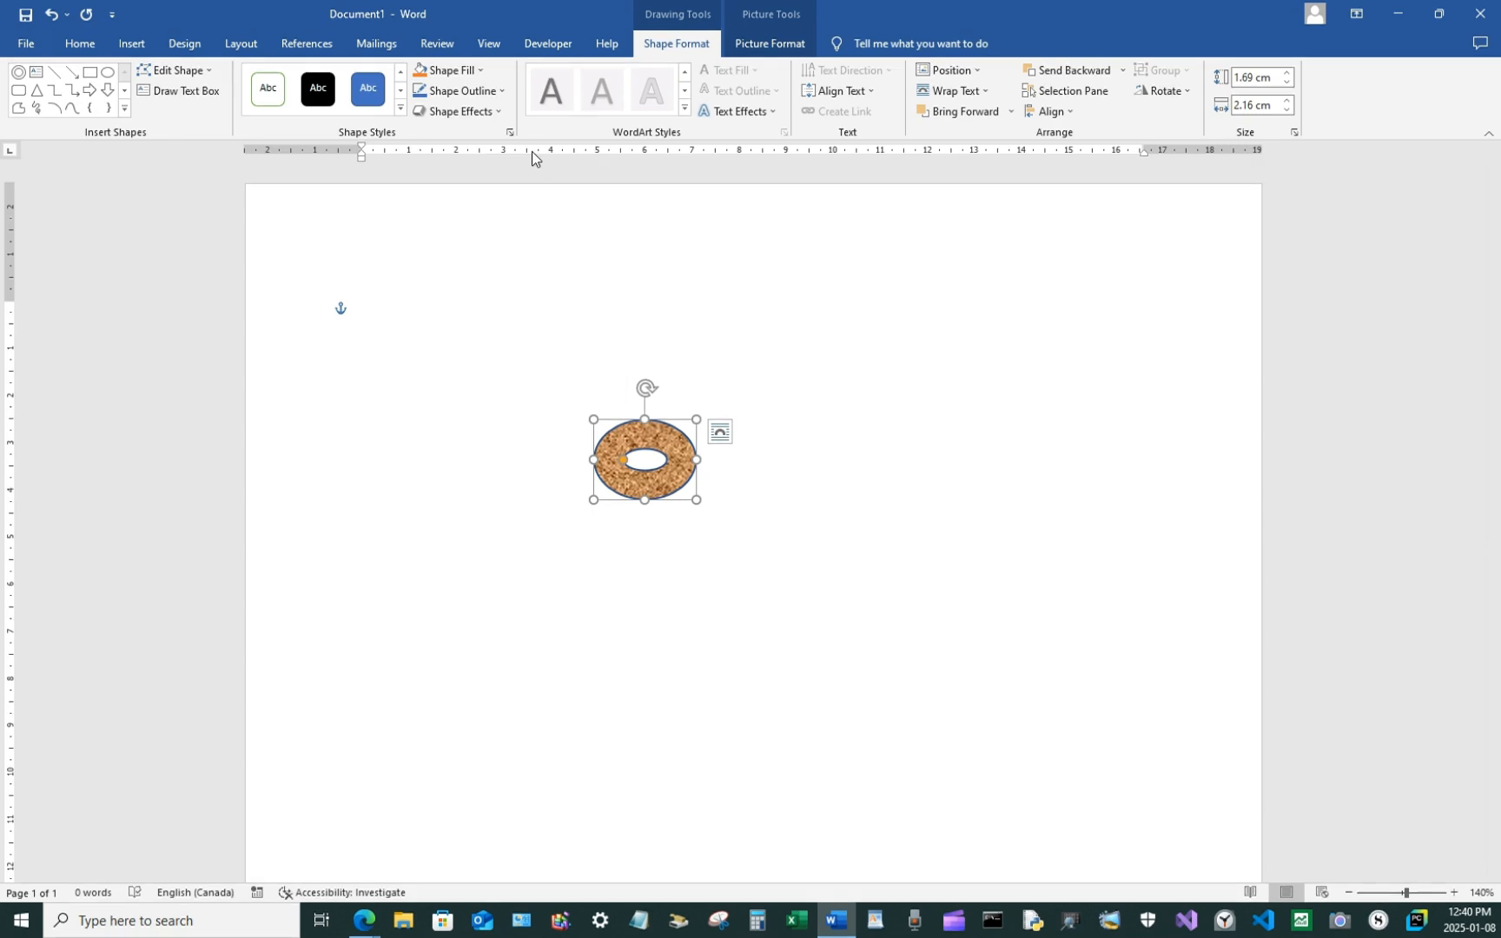
# Give the donut a dark gold outline with a weight of ¼ pt
pyautogui.click(453, 92)
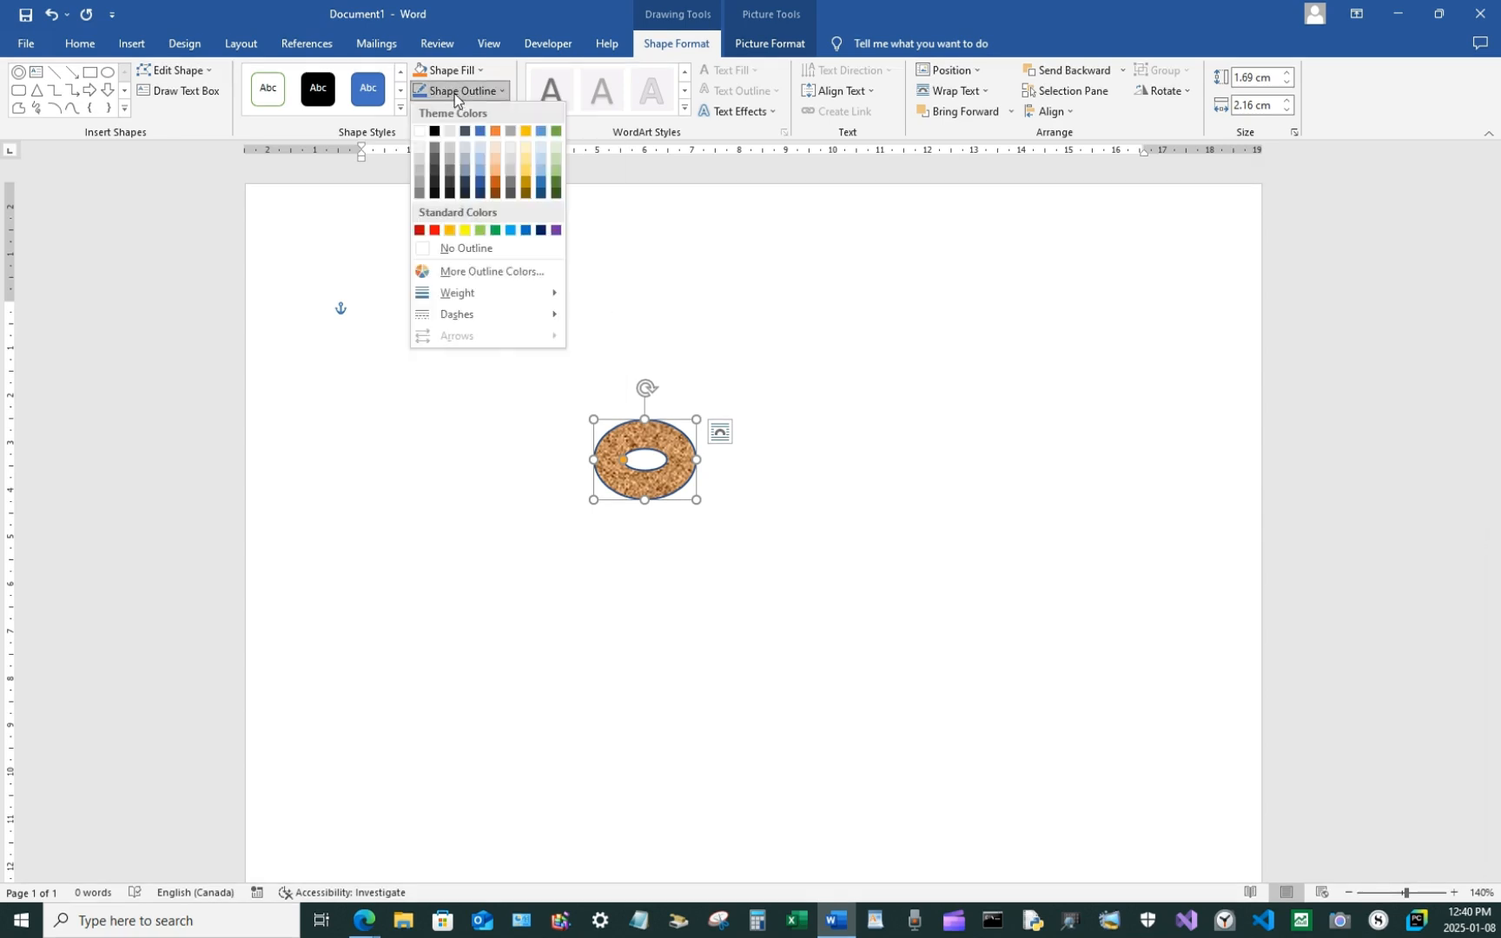
pyautogui.click(527, 169)
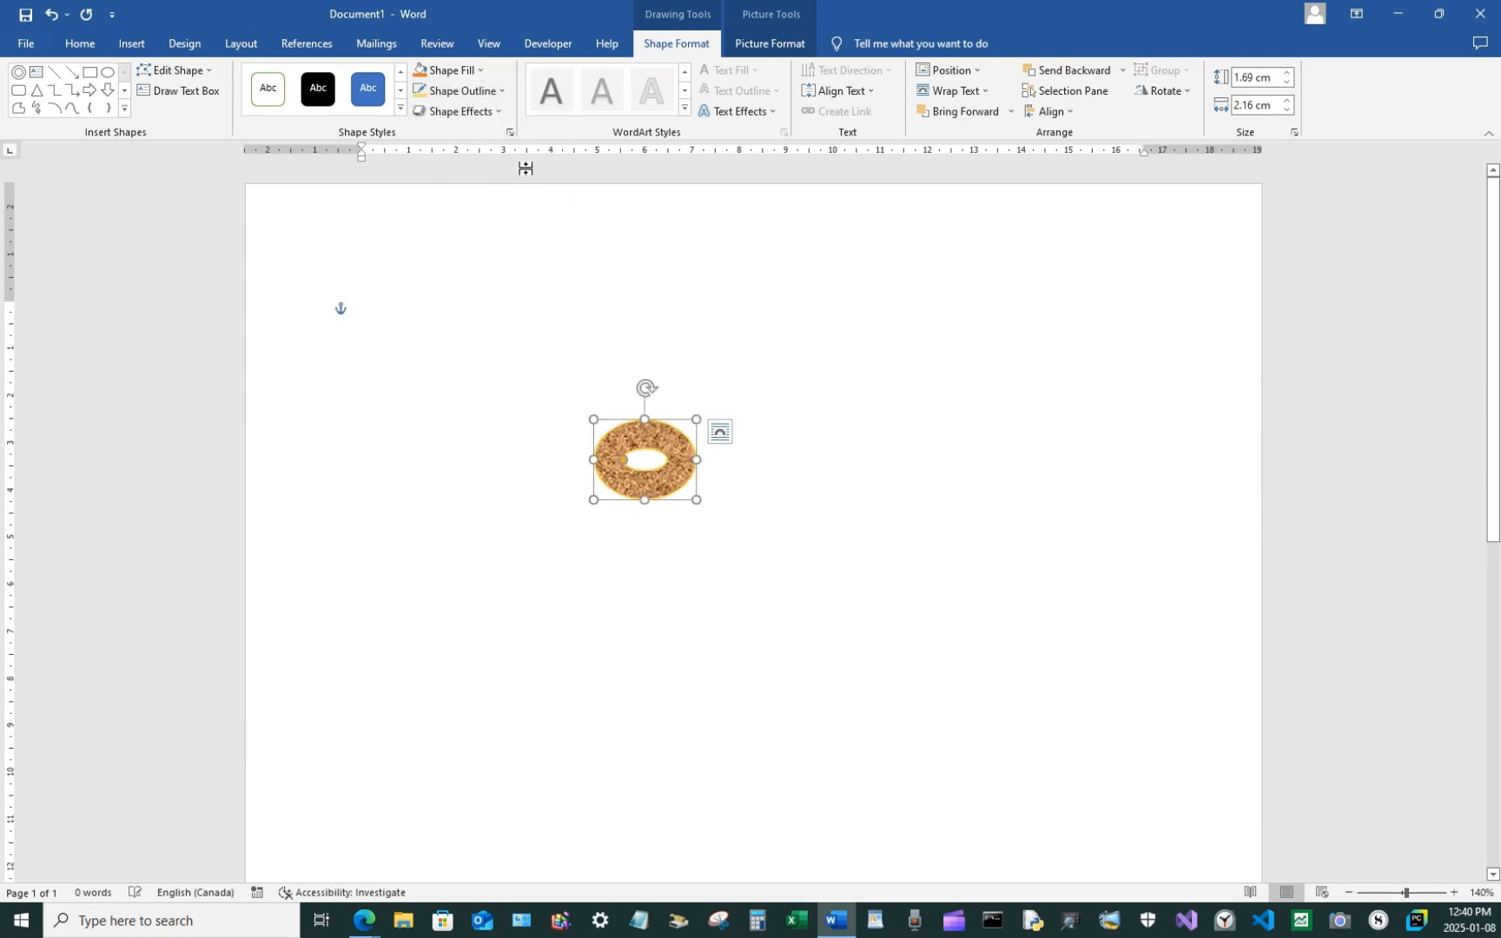
pyautogui.click(465, 91)
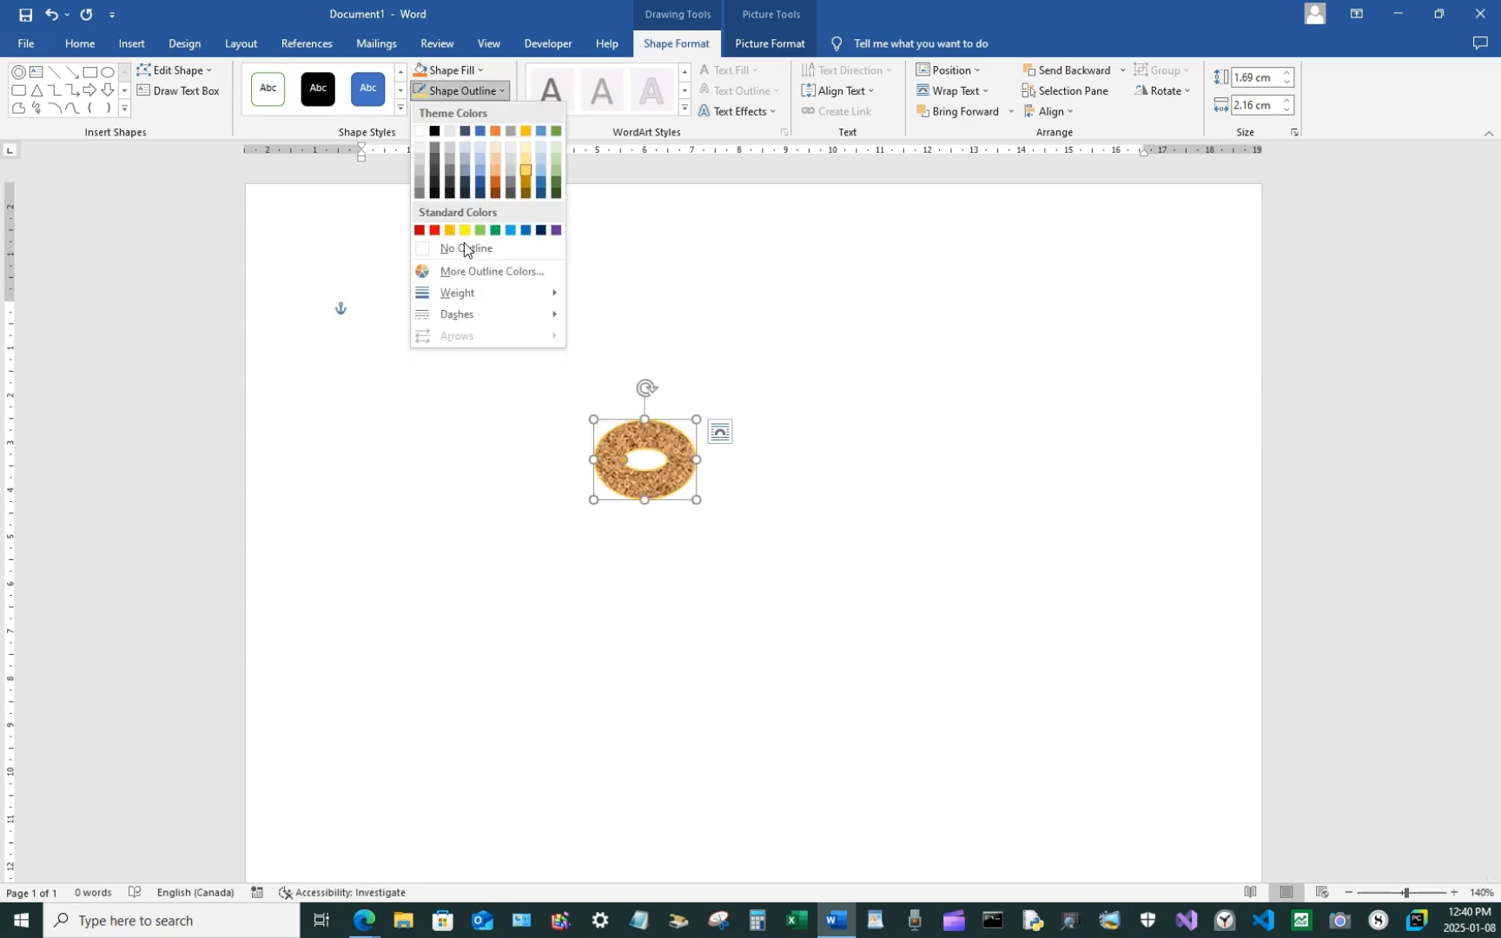
pyautogui.moveTo(470, 292)
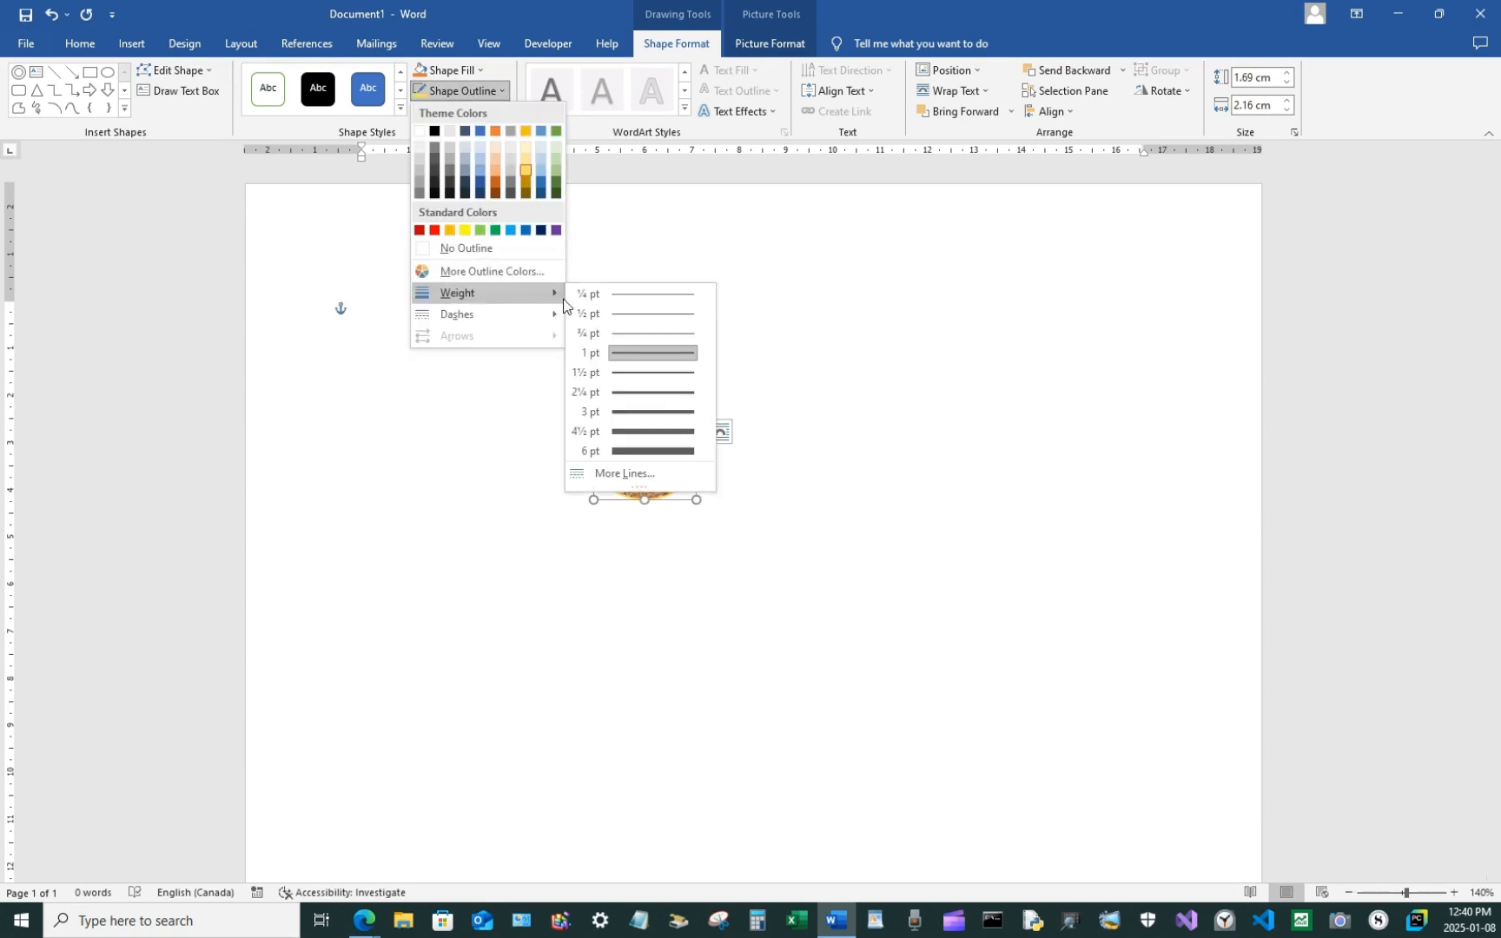
pyautogui.click(636, 296)
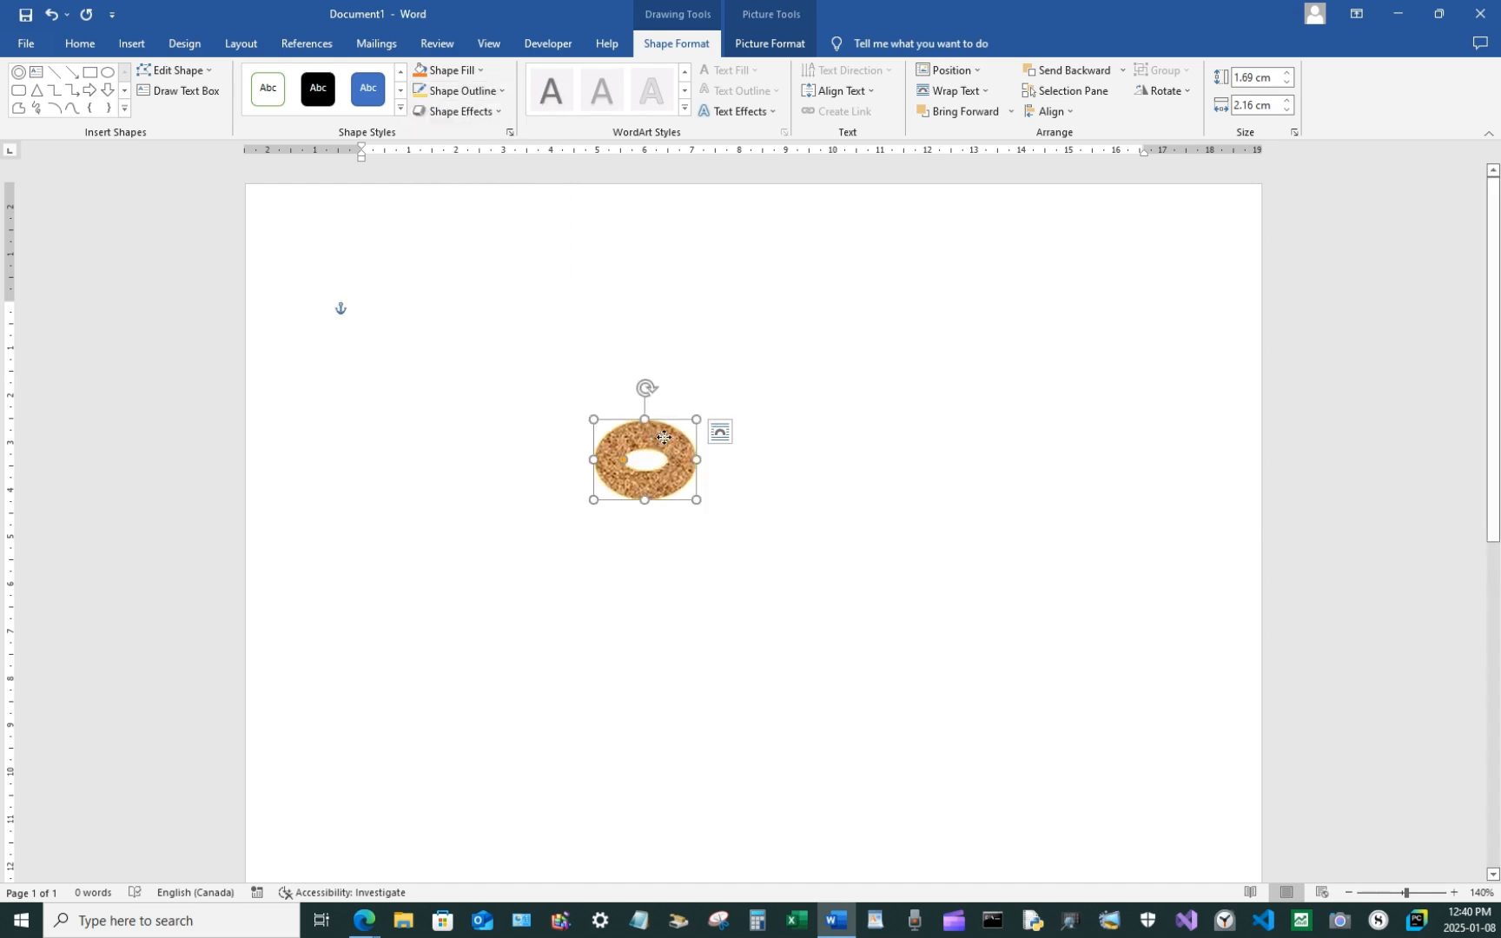
# Move the donut about 3 cm to the right and apply the first preset bevel to it
pyautogui.moveTo(664, 437); pyautogui.dragTo(800, 435)
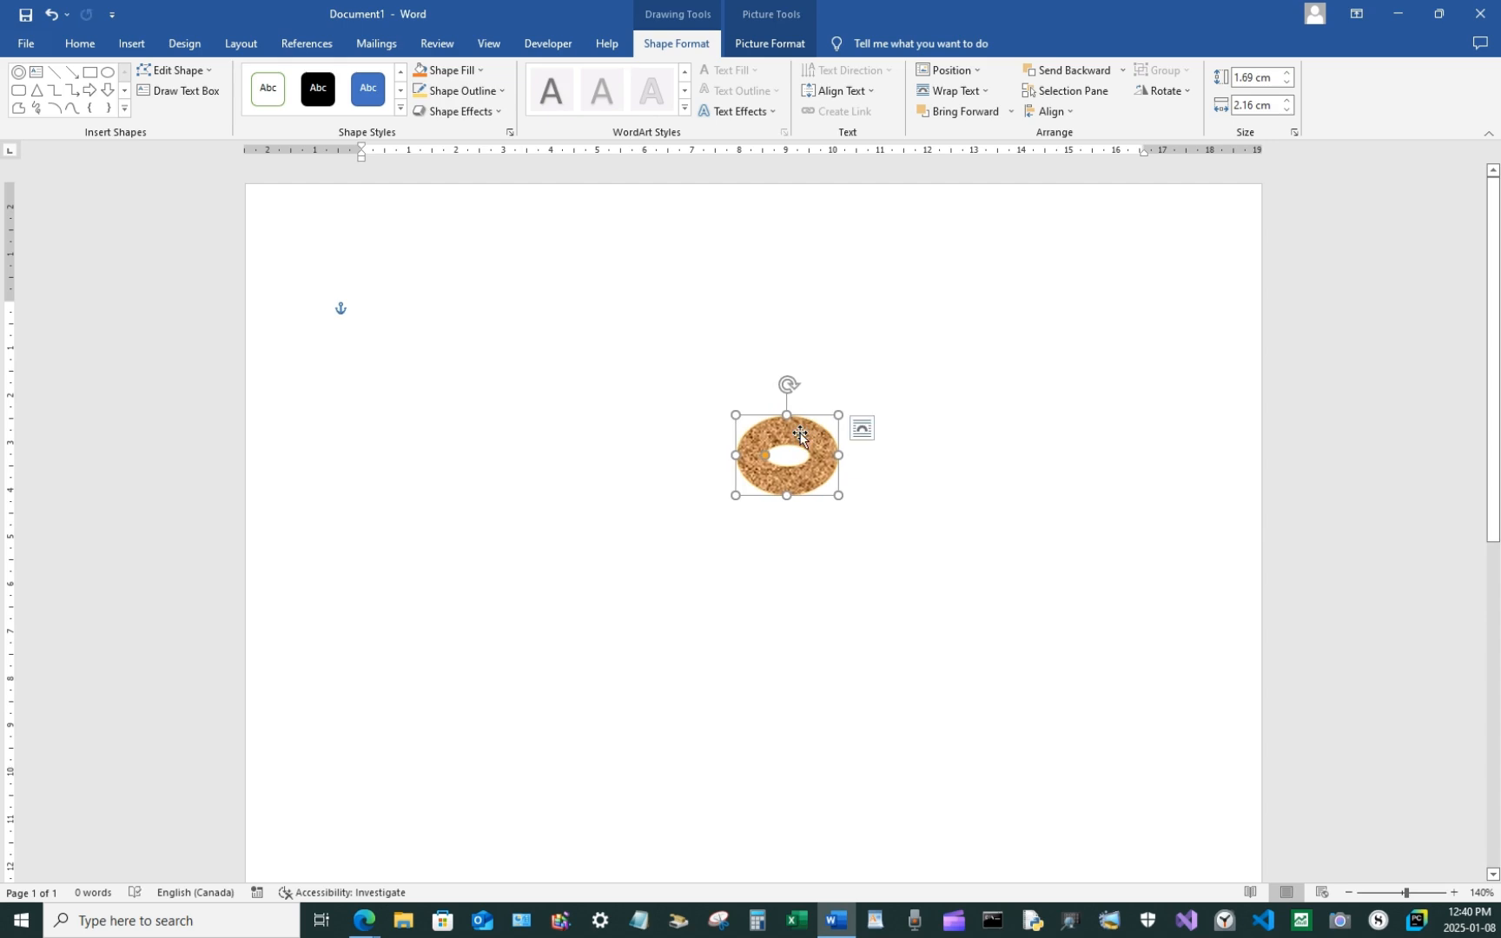
pyautogui.click(469, 112)
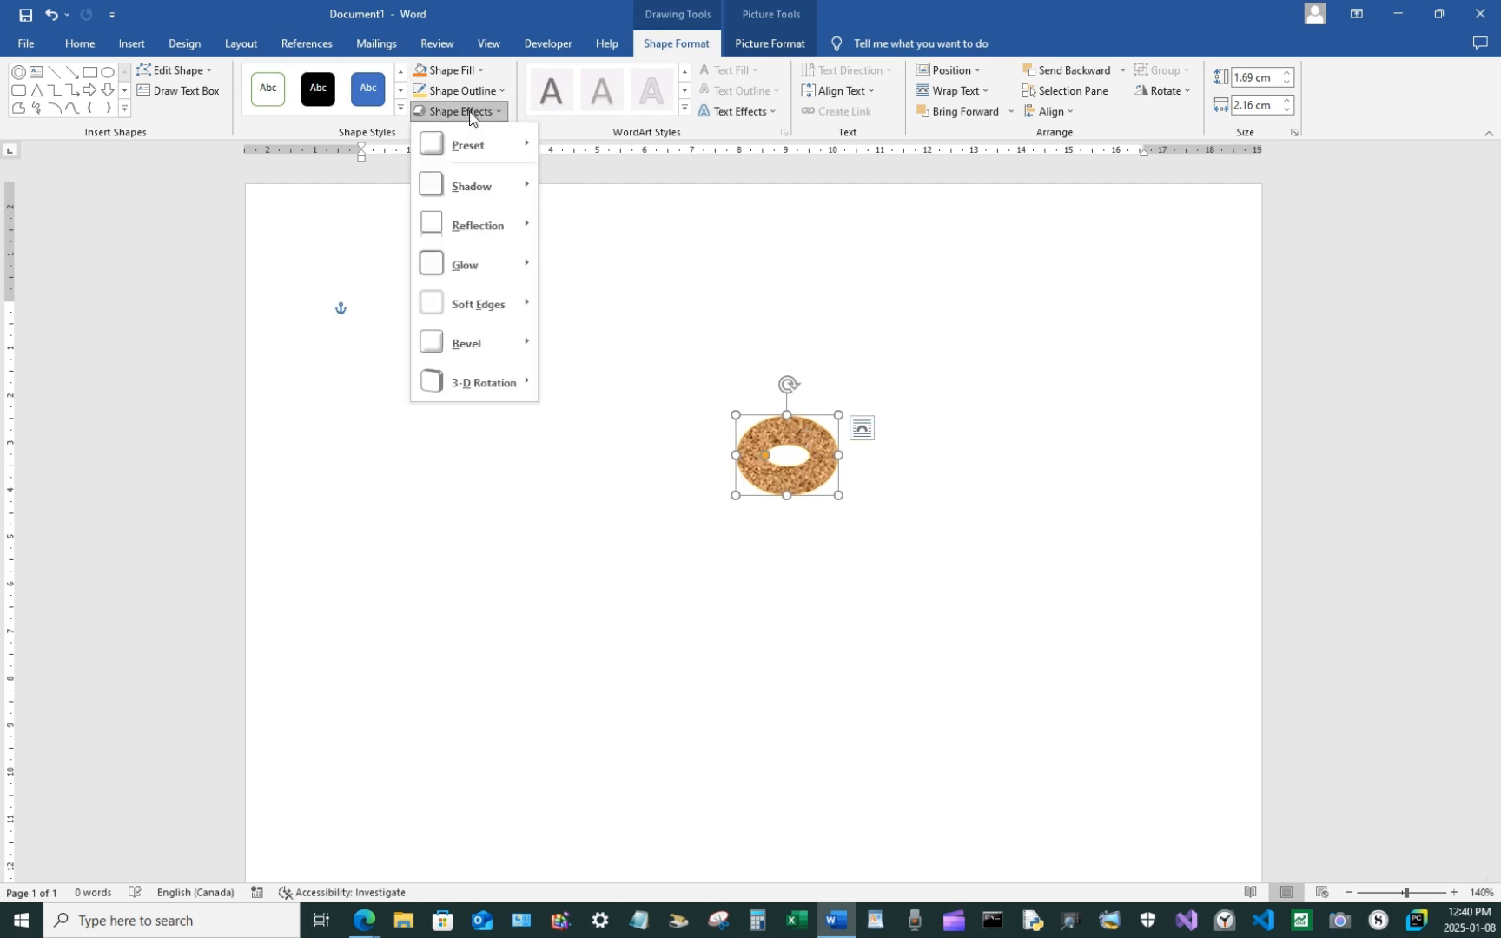
pyautogui.moveTo(488, 344)
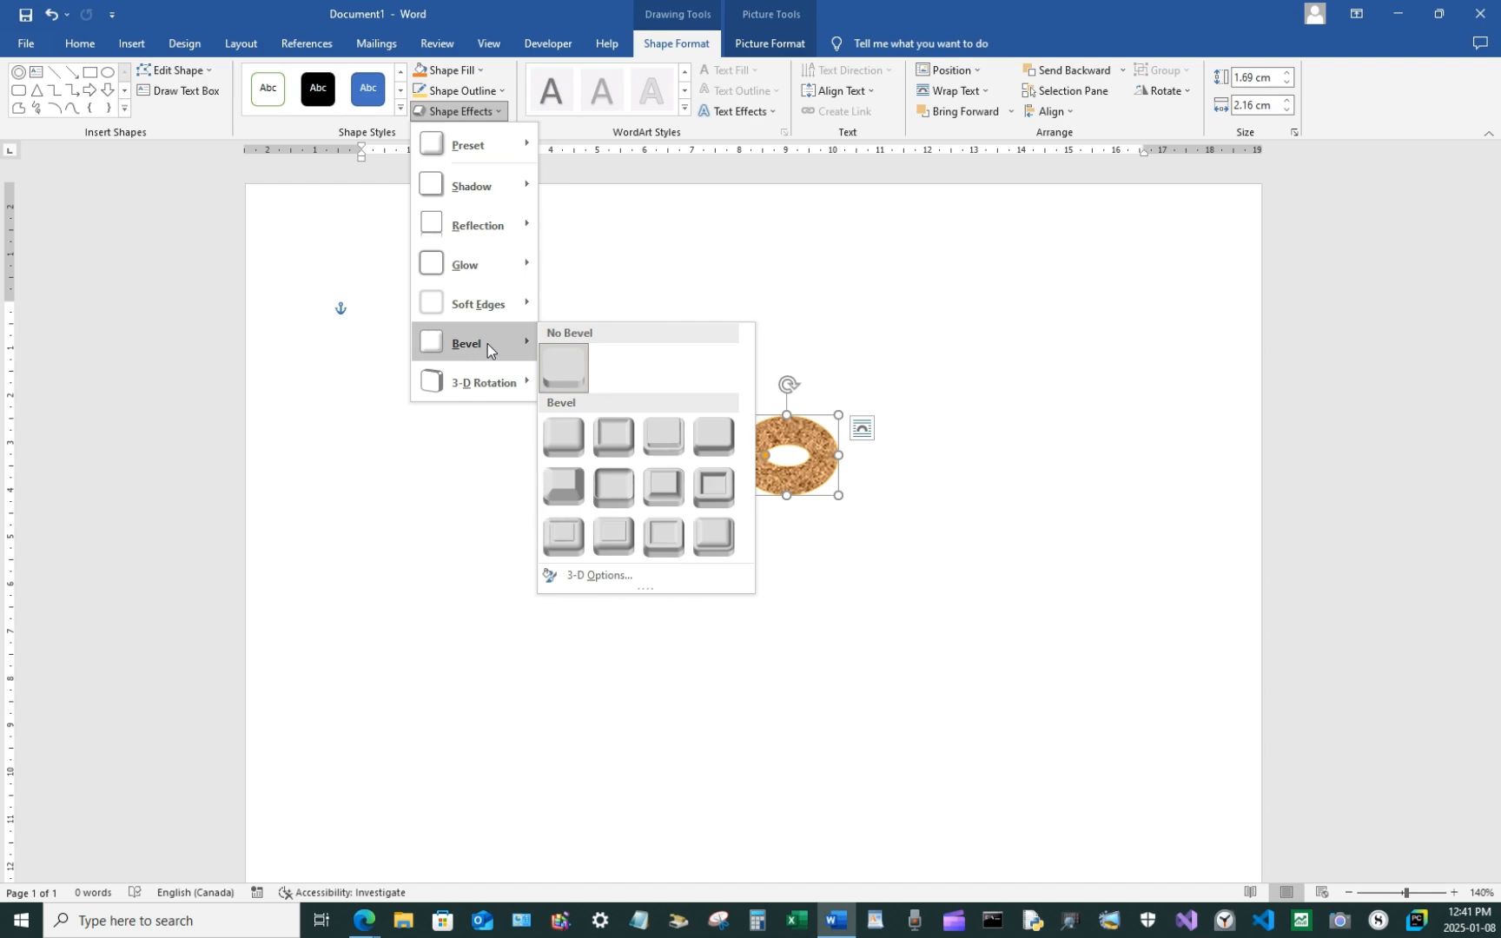
pyautogui.click(563, 436)
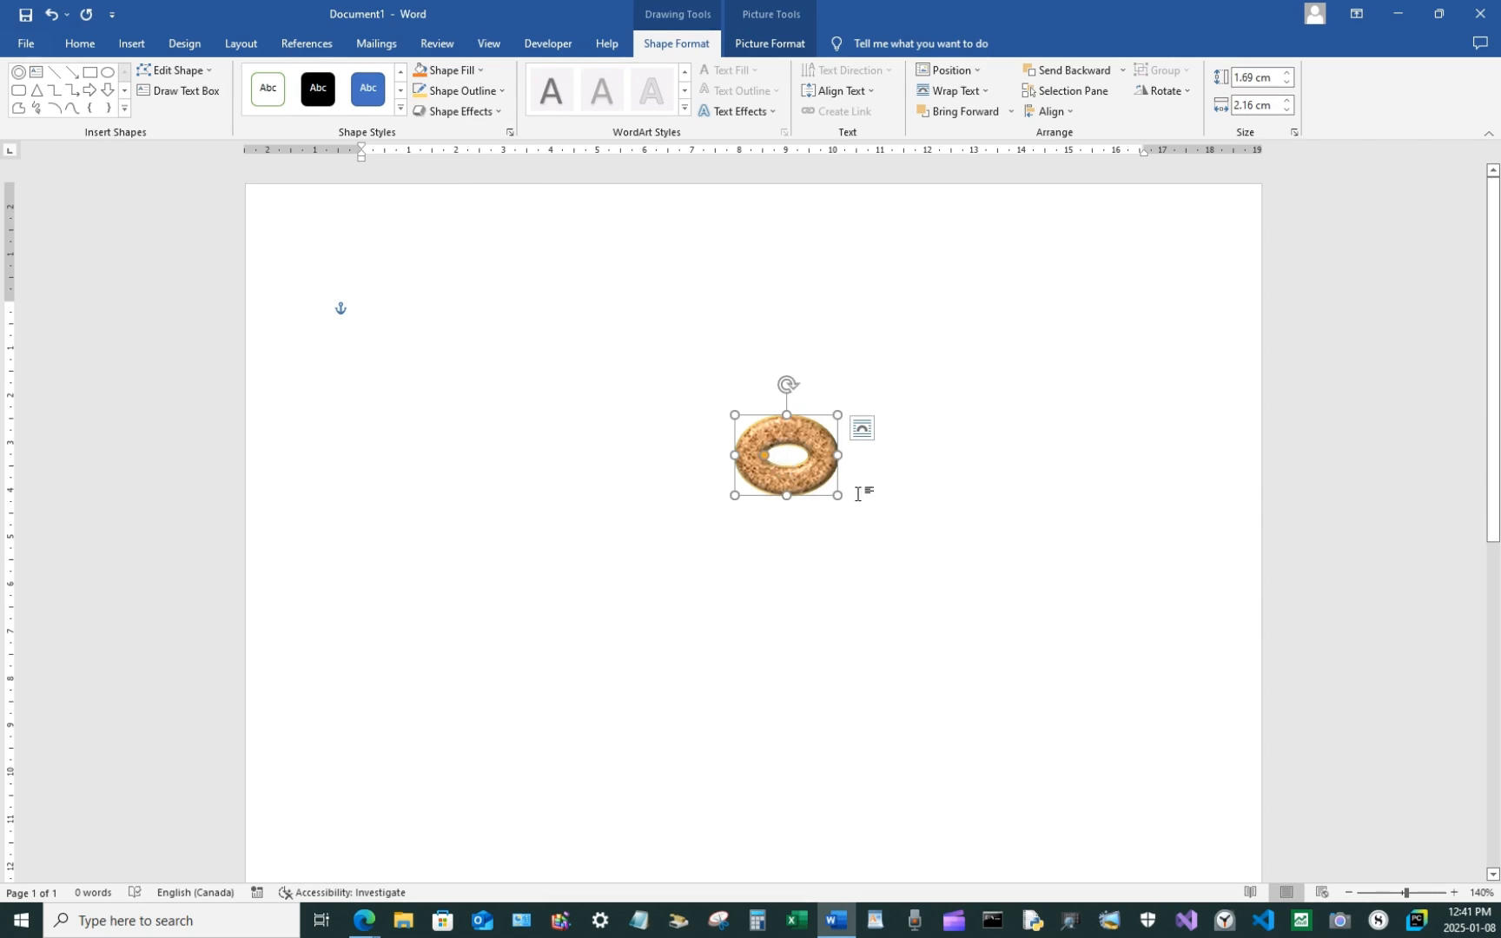
# Enlarge the donut to about 2.92 cm high by 3.86 cm wide and widen its hole slightly
pyautogui.moveTo(838, 496); pyautogui.dragTo(917, 556)
pyautogui.moveTo(786, 487); pyautogui.dragTo(793, 489)
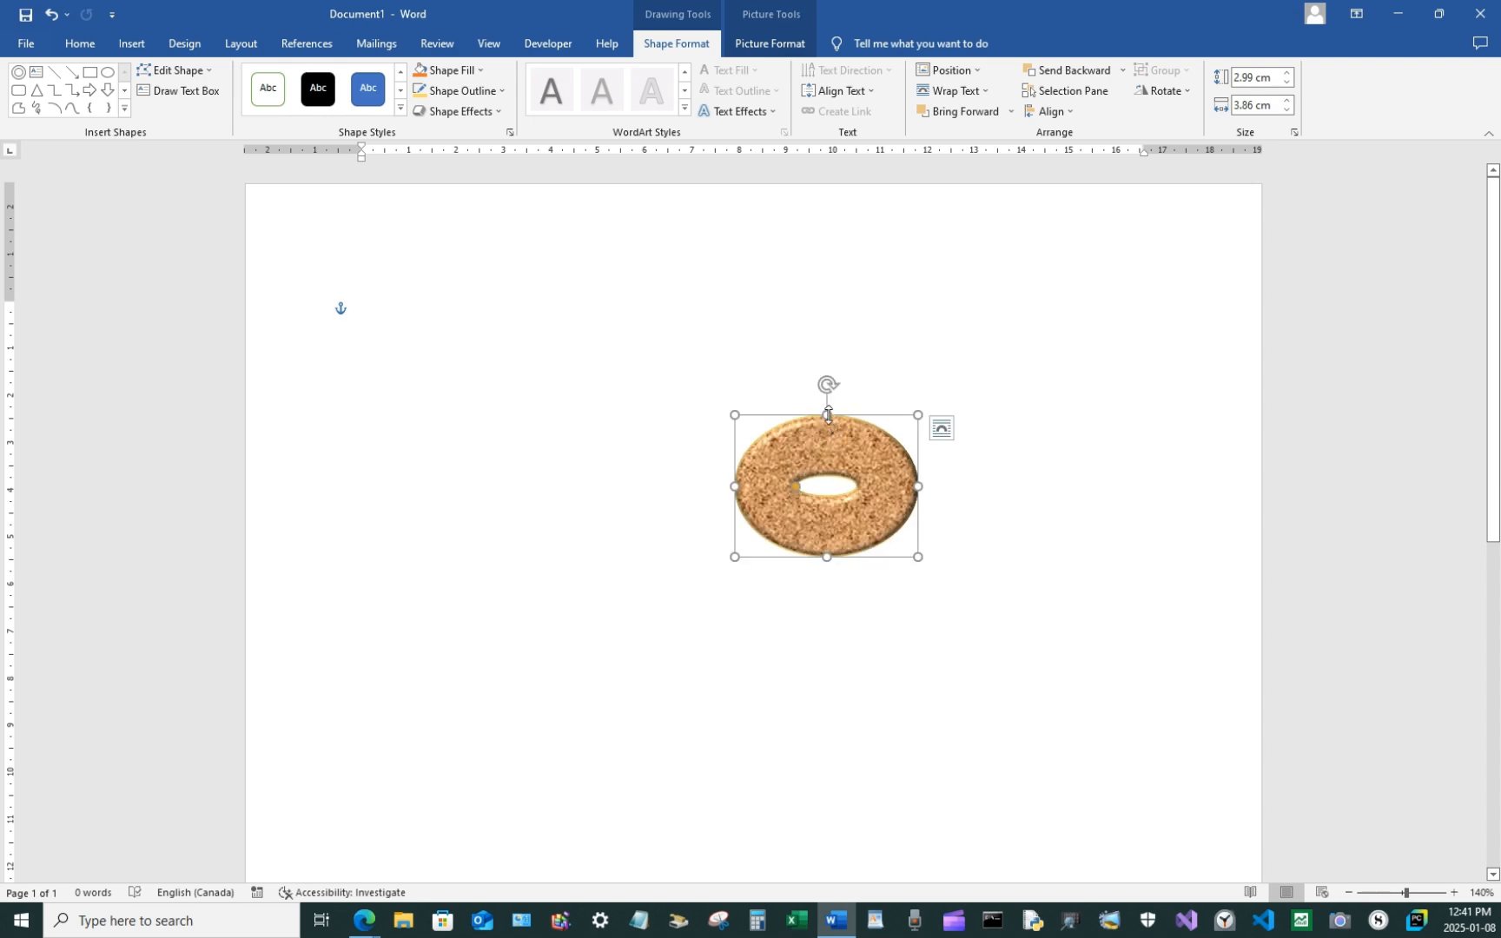
pyautogui.moveTo(827, 416); pyautogui.dragTo(827, 418)
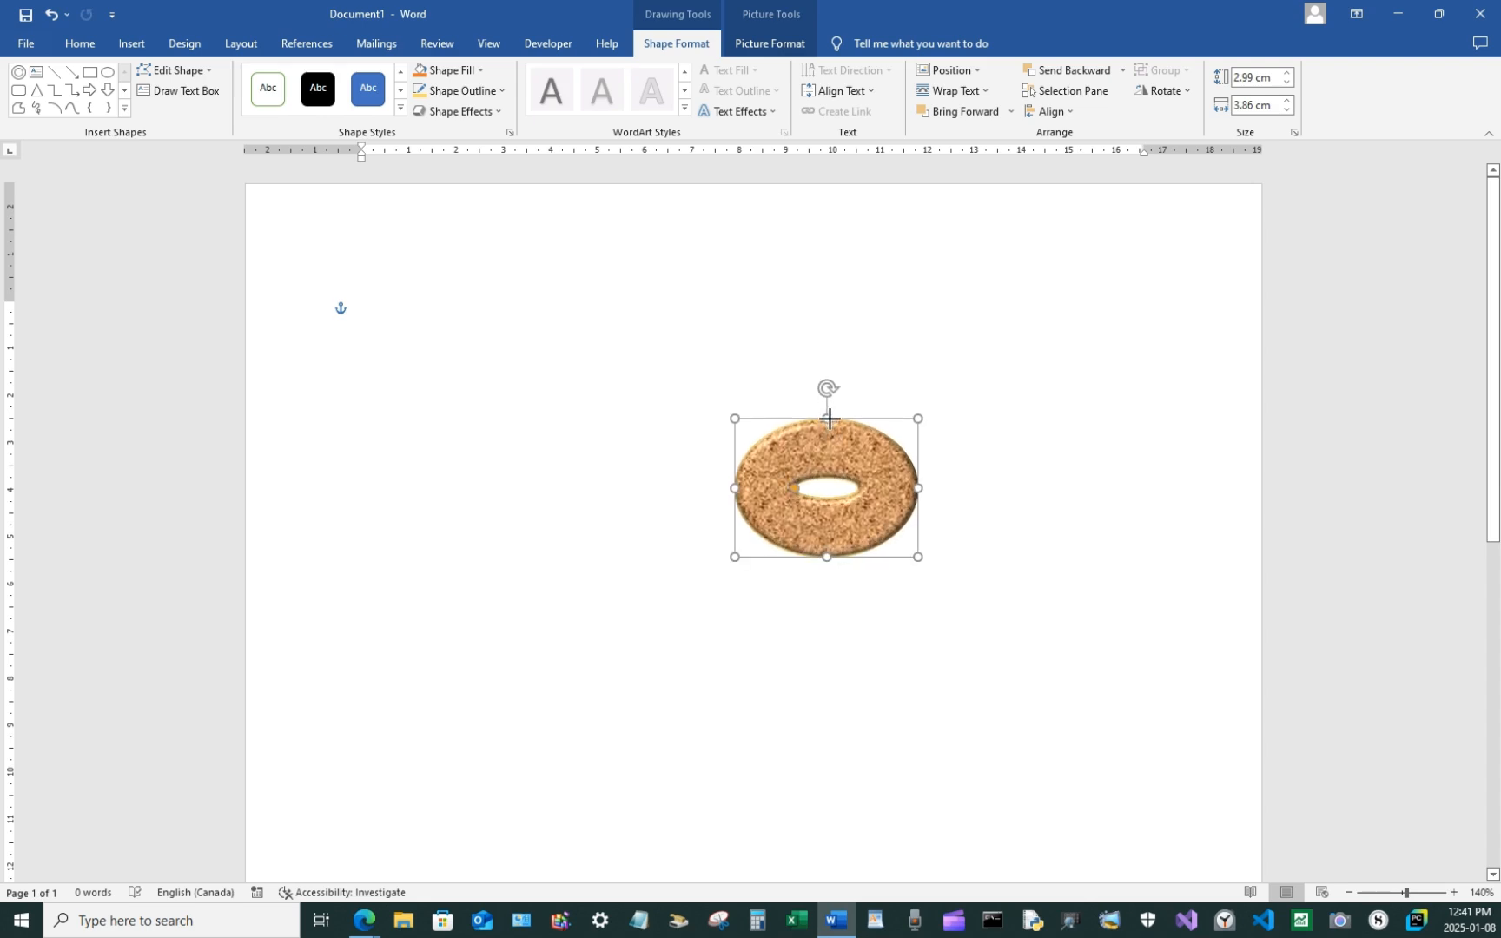
pyautogui.moveTo(796, 489); pyautogui.dragTo(789, 485)
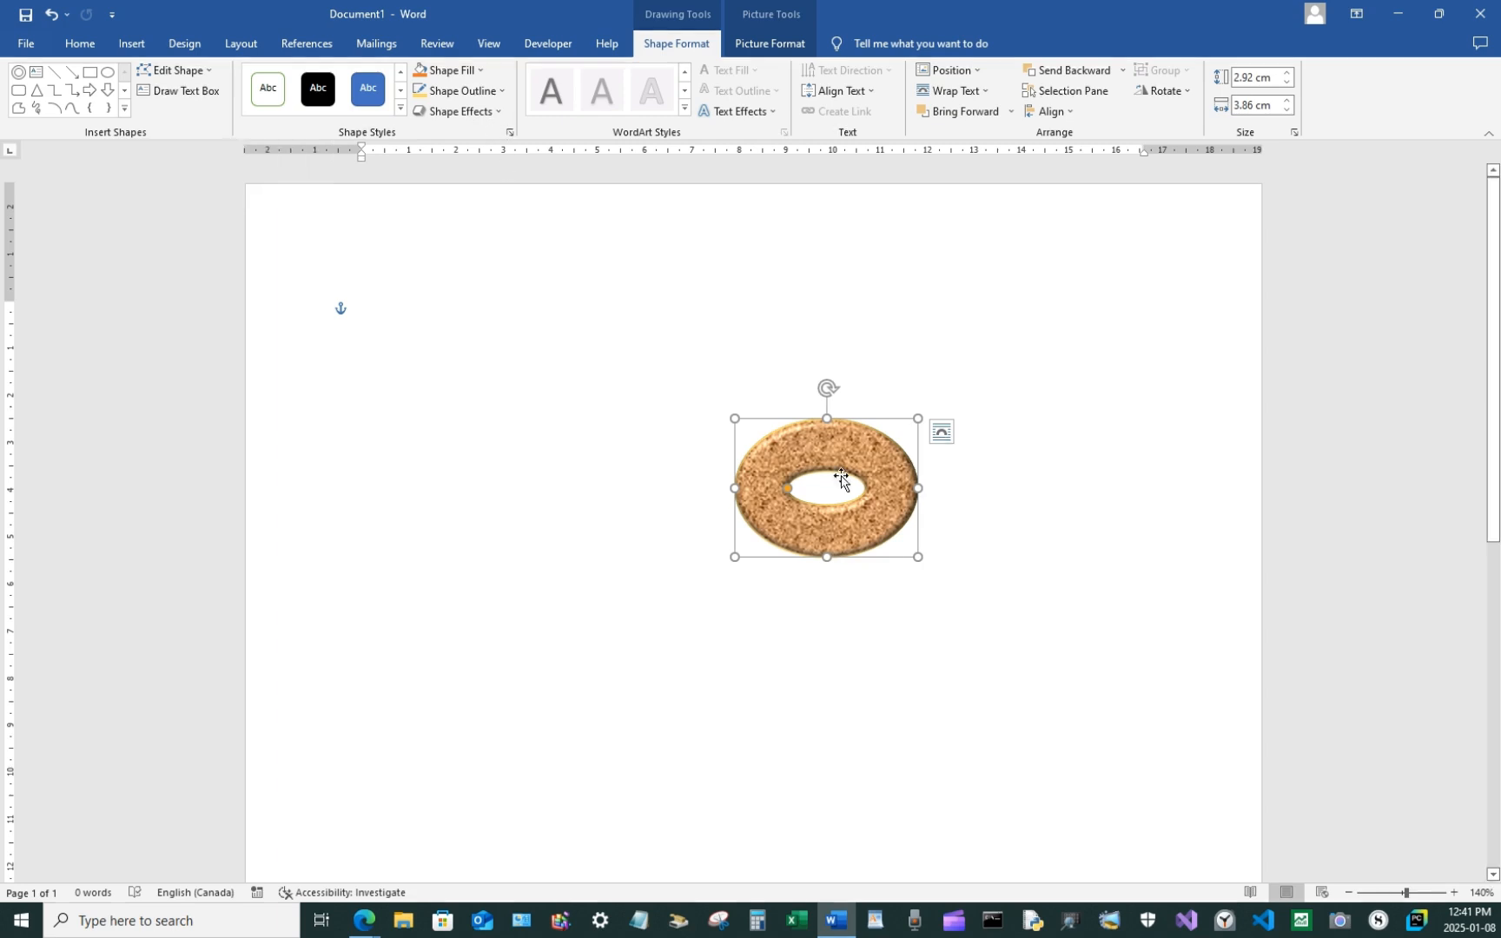
# Correct the donut's texture picture with the normal-brightness (0%), highest-contrast preset and deselect the shape
pyautogui.click(440, 111)
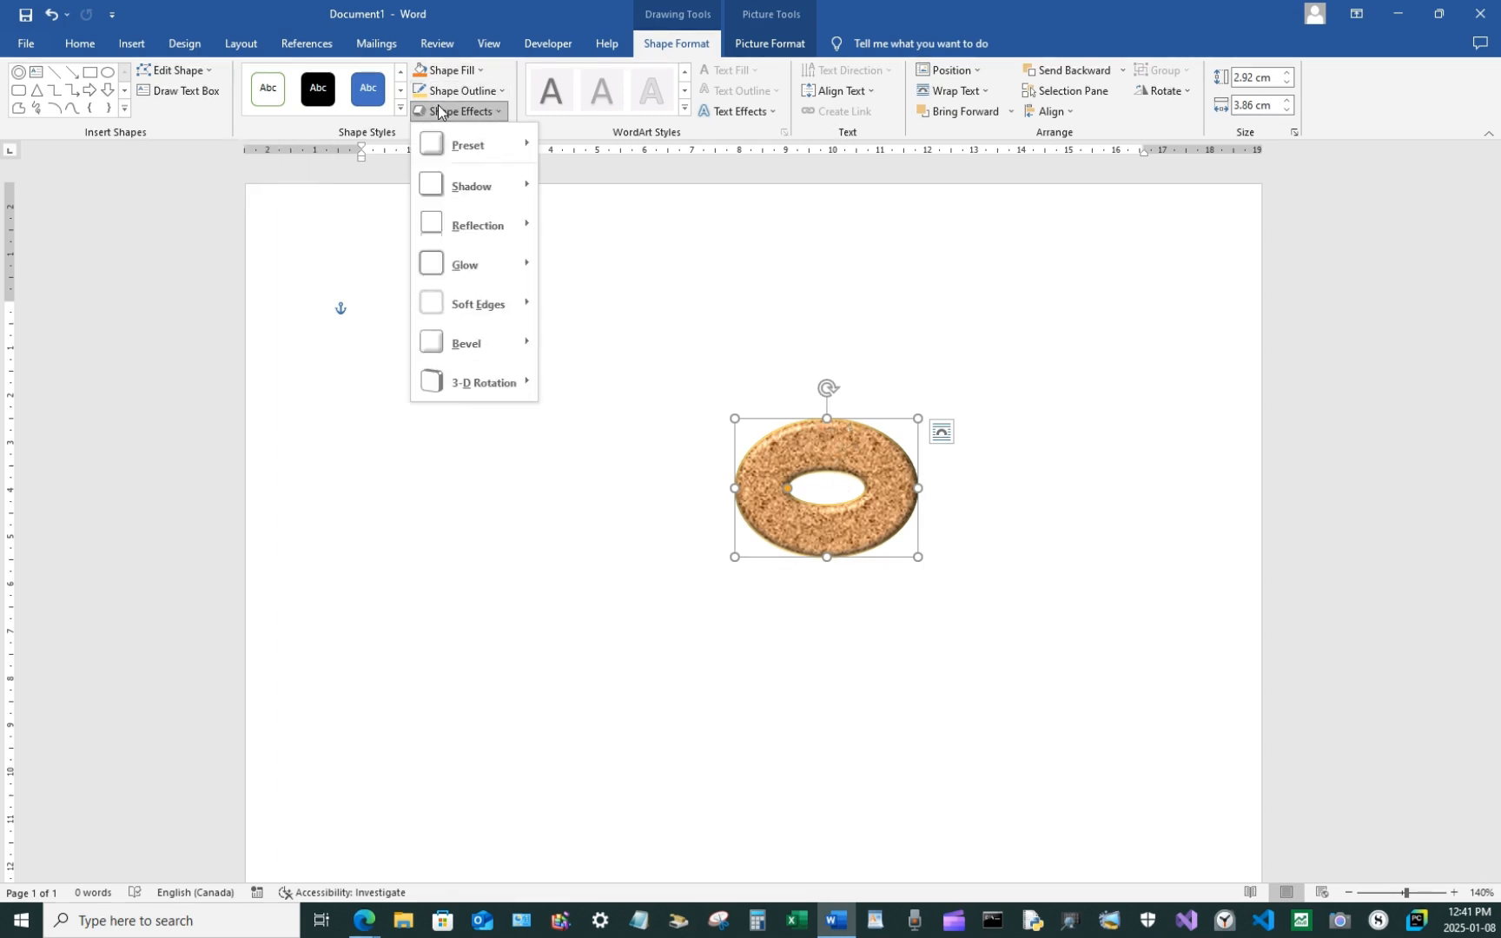
pyautogui.click(781, 49)
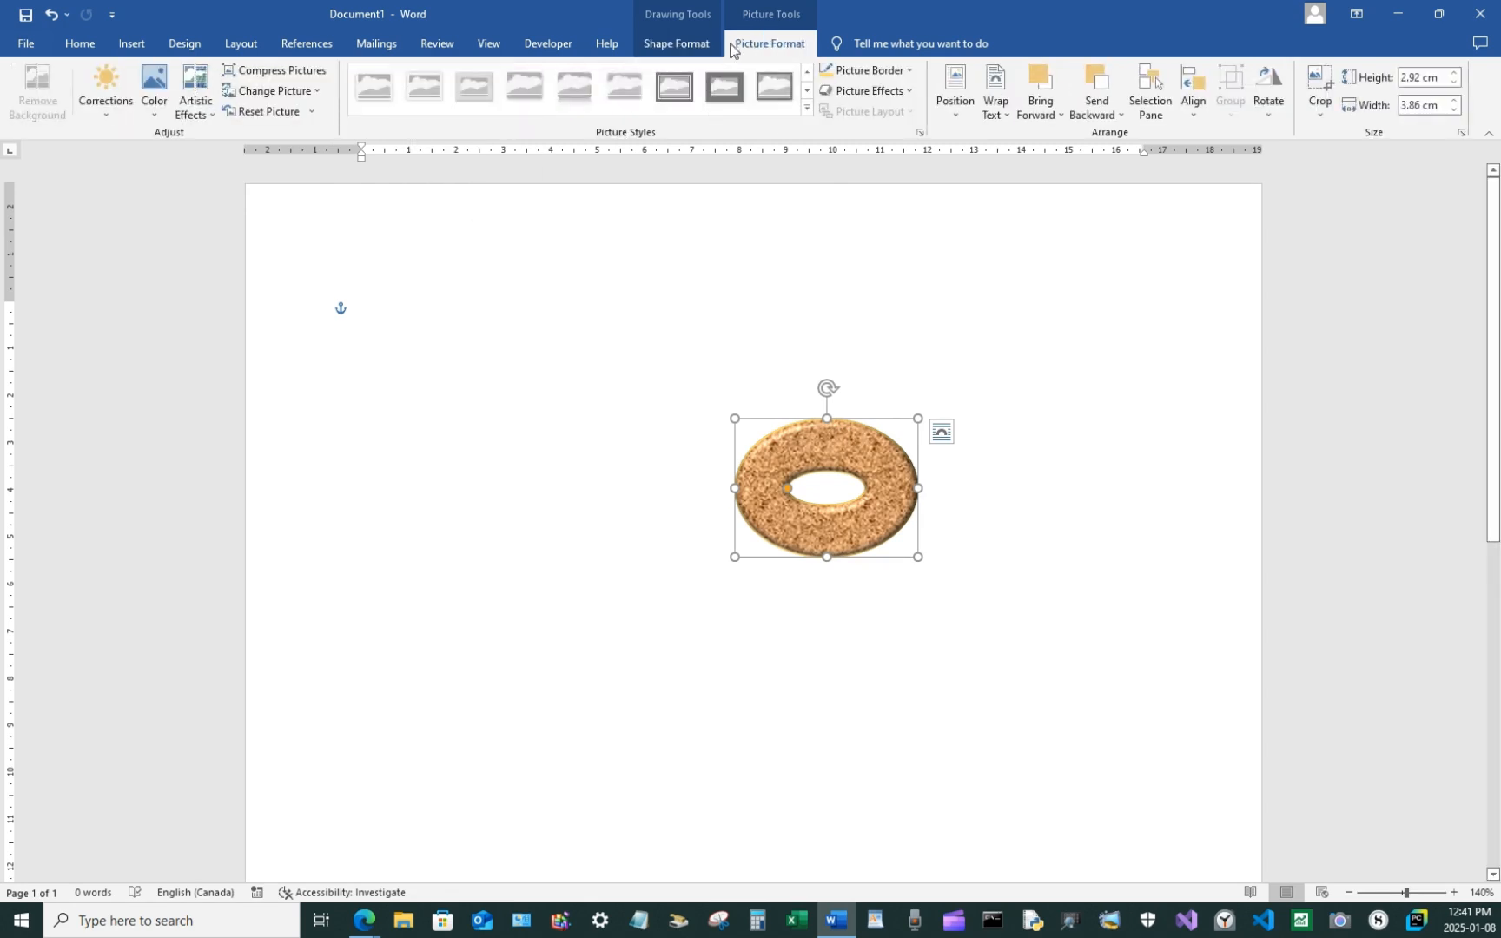
pyautogui.click(119, 91)
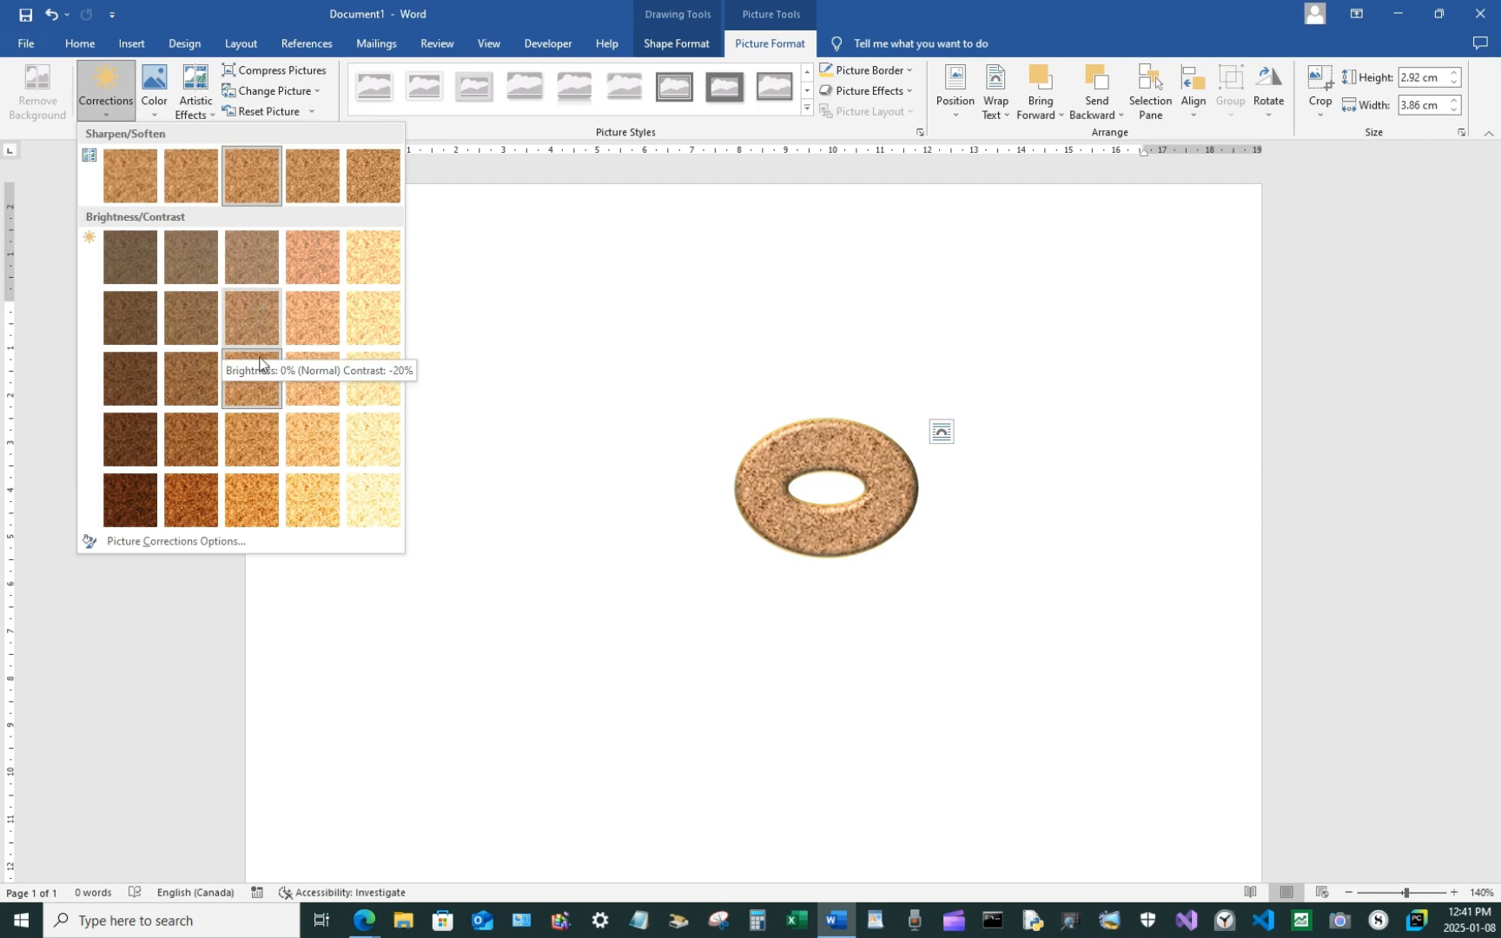
pyautogui.click(265, 501)
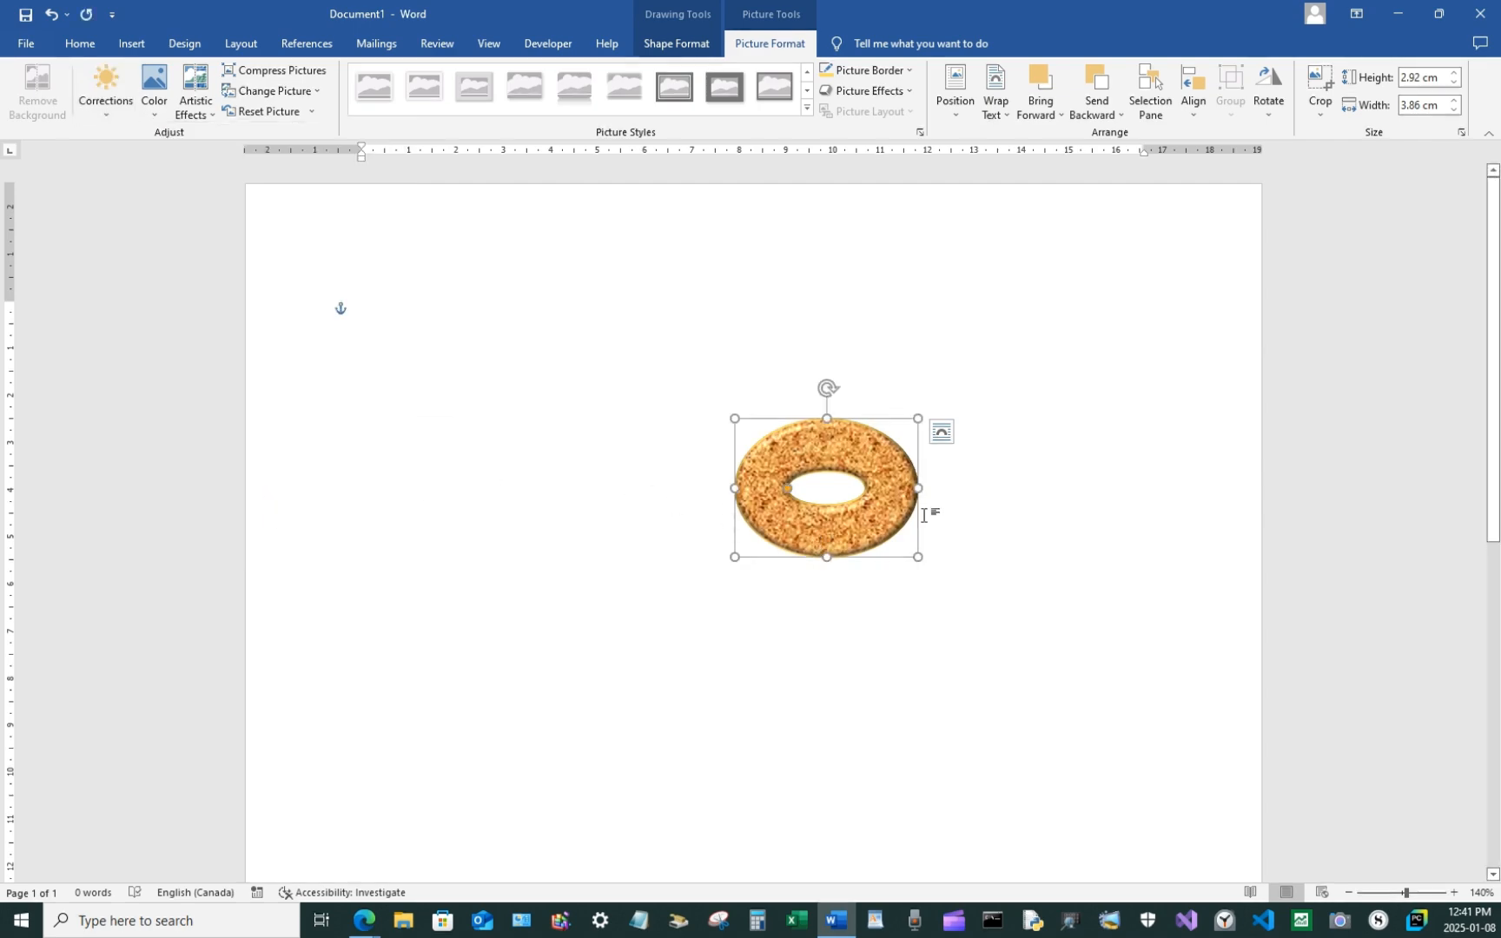
pyautogui.click(1004, 557)
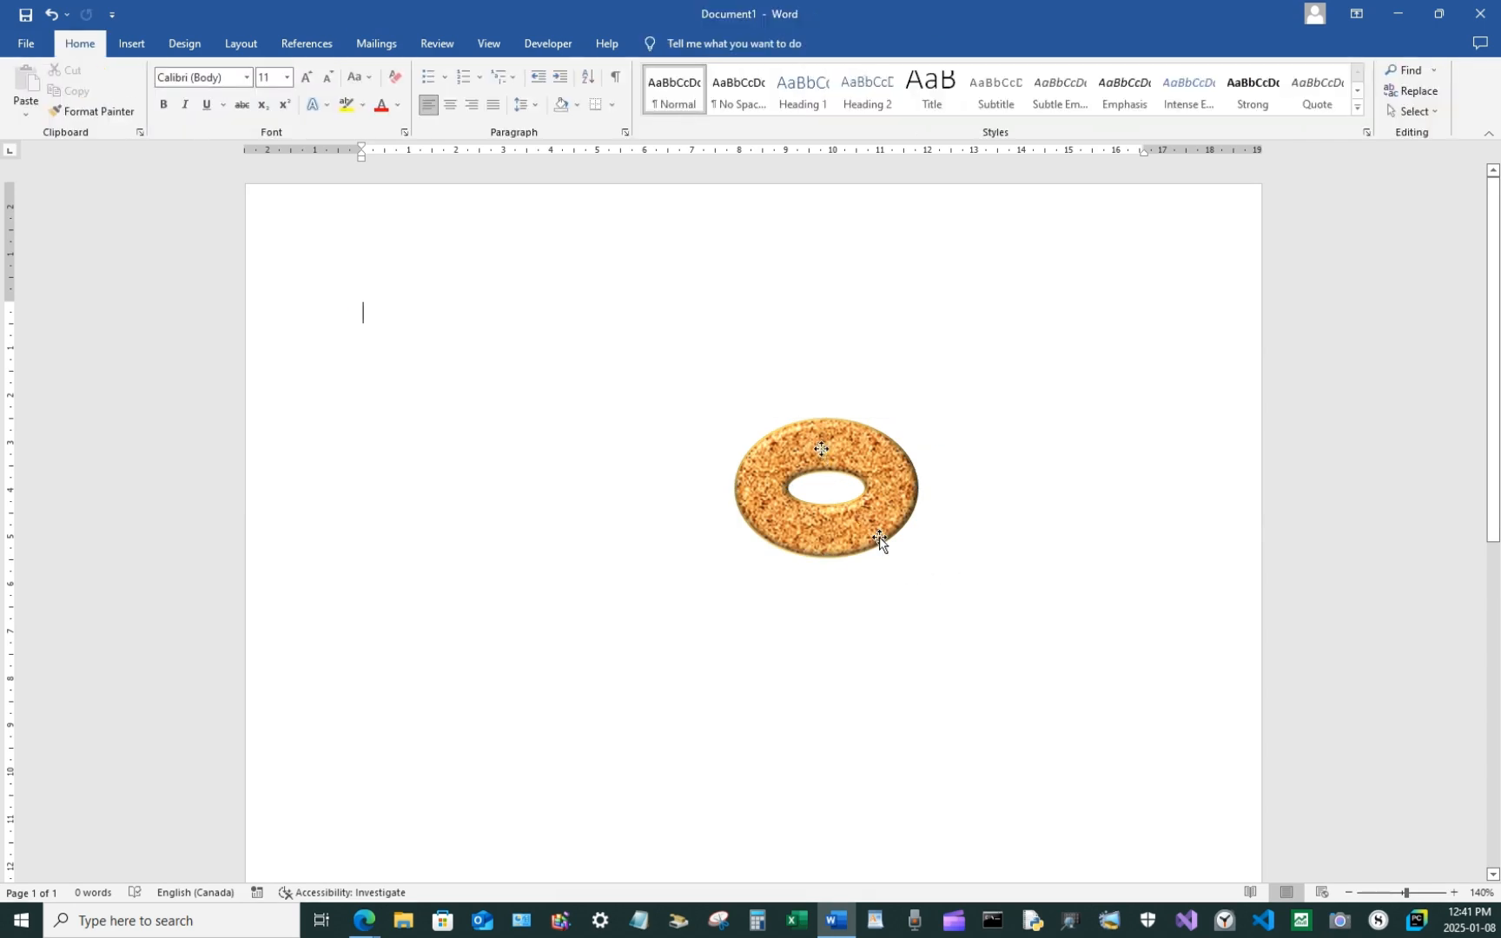
# Move the donut toward the page's upper right and add an outer shadow offset to the bottom
pyautogui.moveTo(880, 539); pyautogui.dragTo(979, 346)
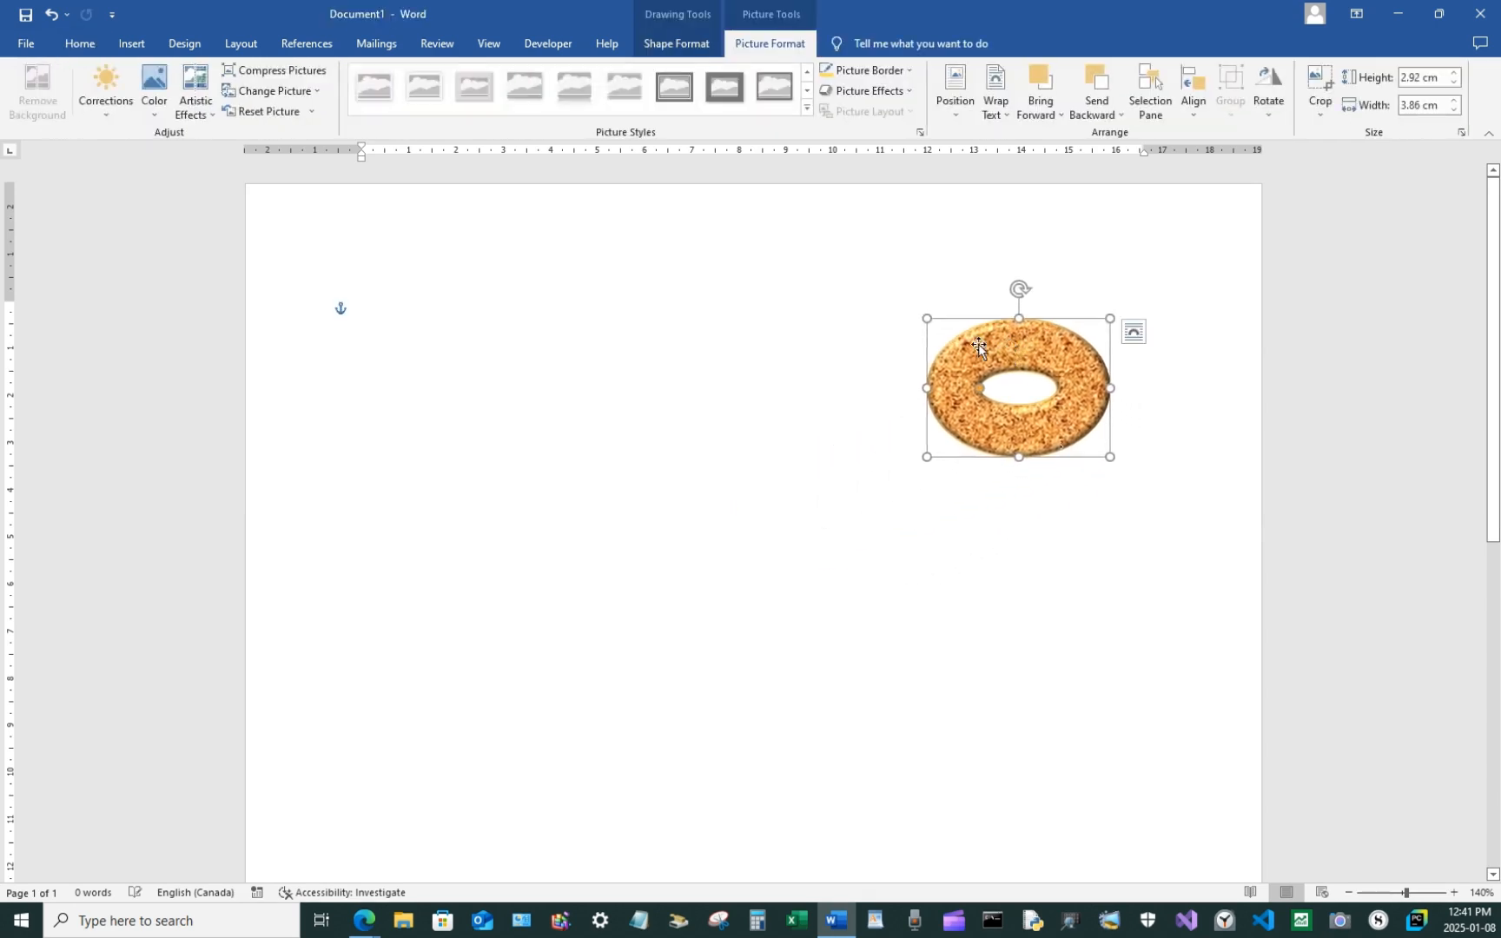
pyautogui.click(667, 48)
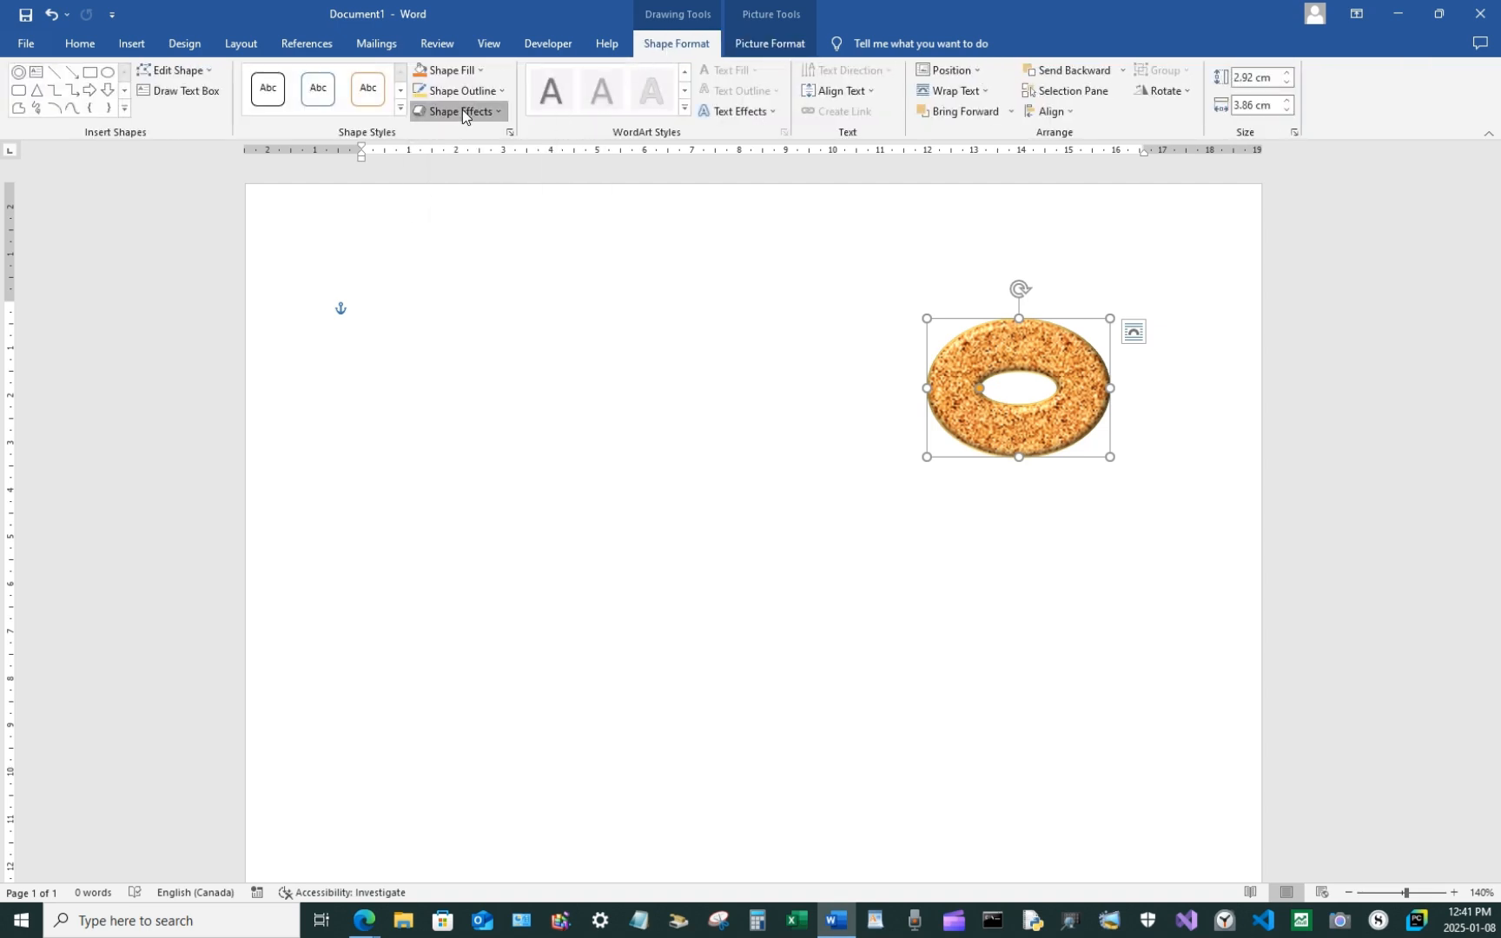
pyautogui.click(462, 110)
pyautogui.moveTo(484, 195)
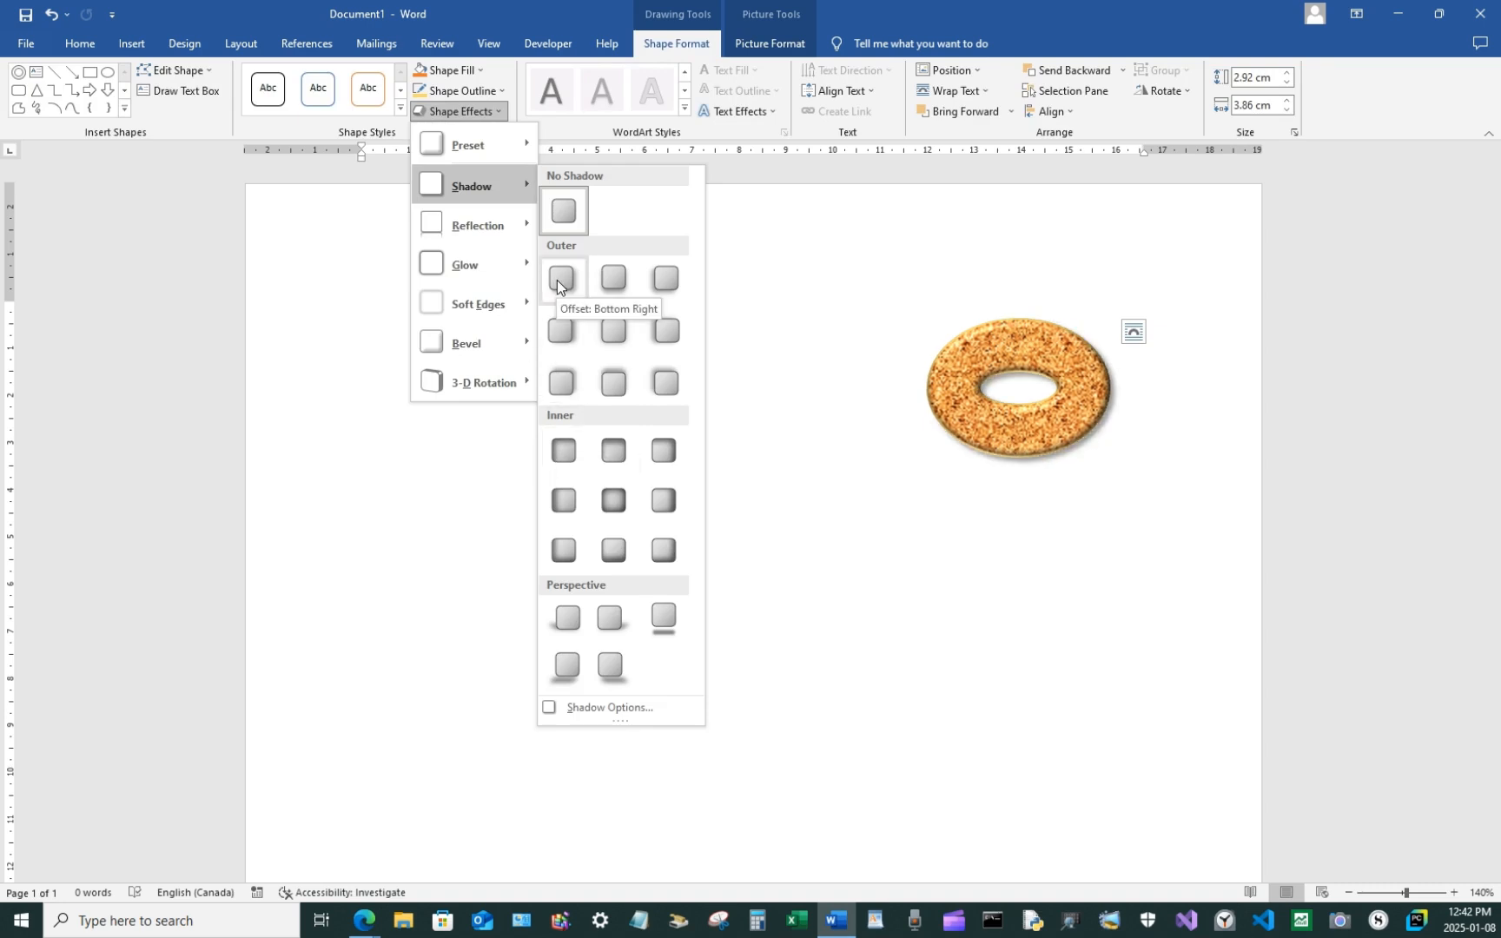
pyautogui.click(604, 282)
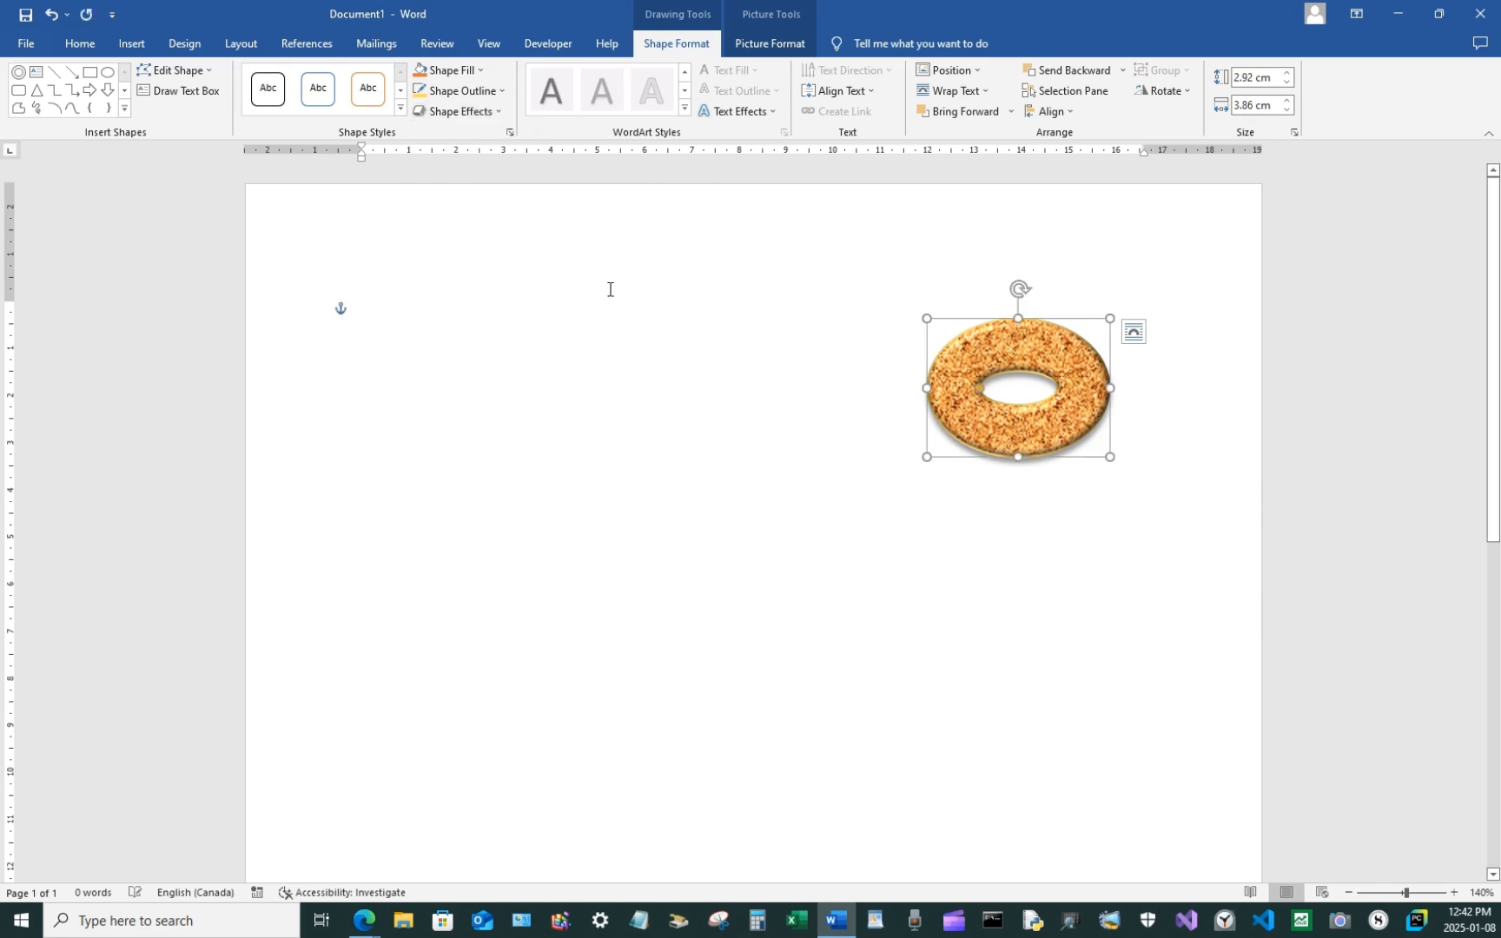
pyautogui.click(457, 113)
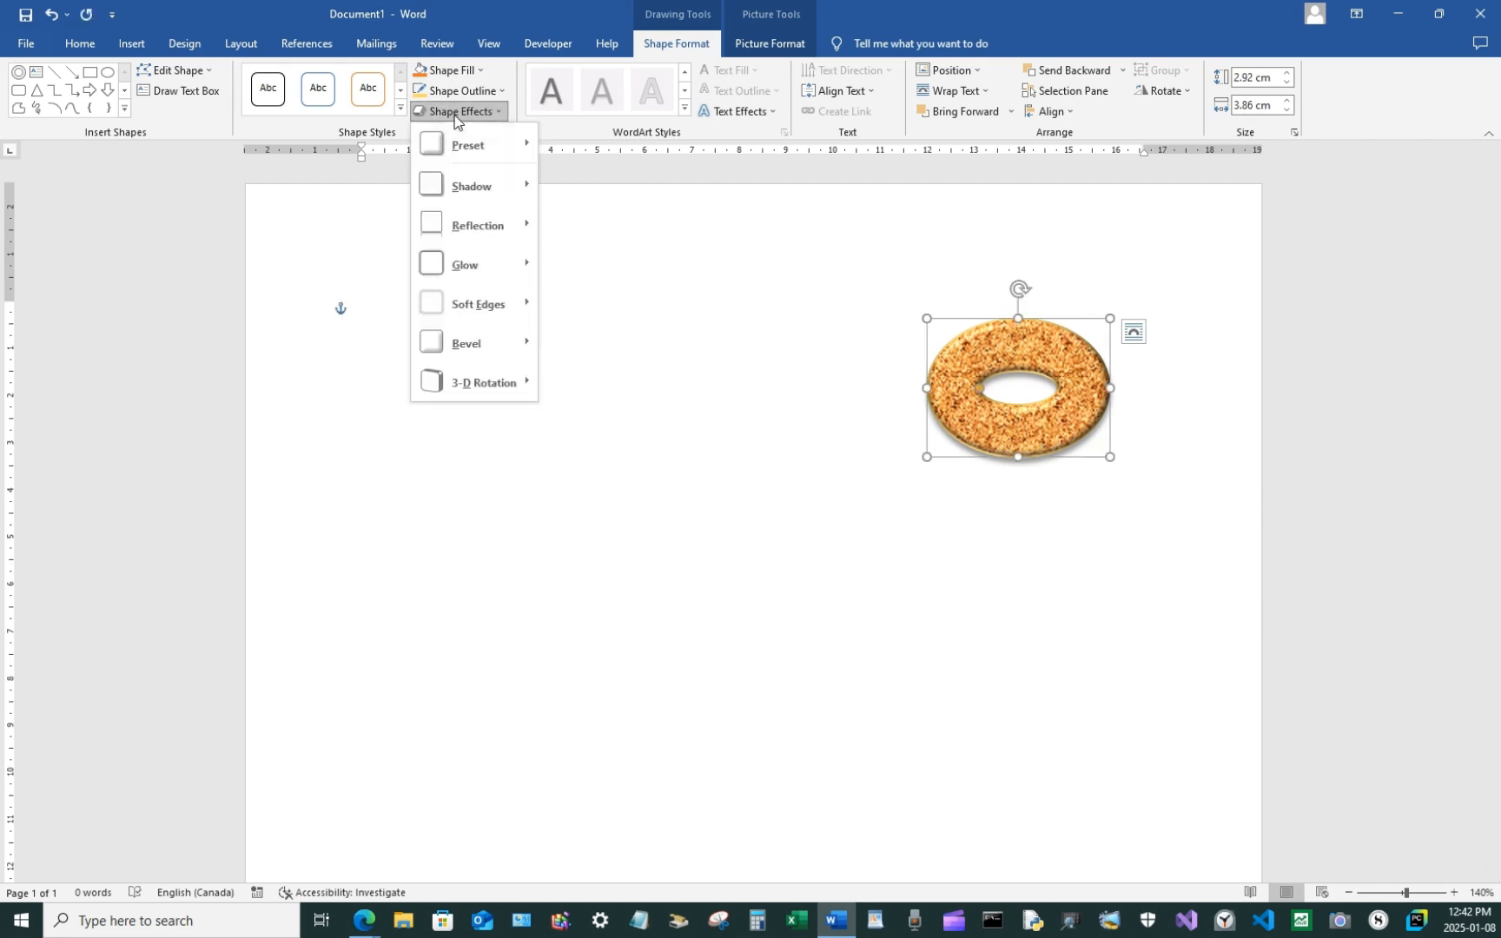
pyautogui.moveTo(483, 391)
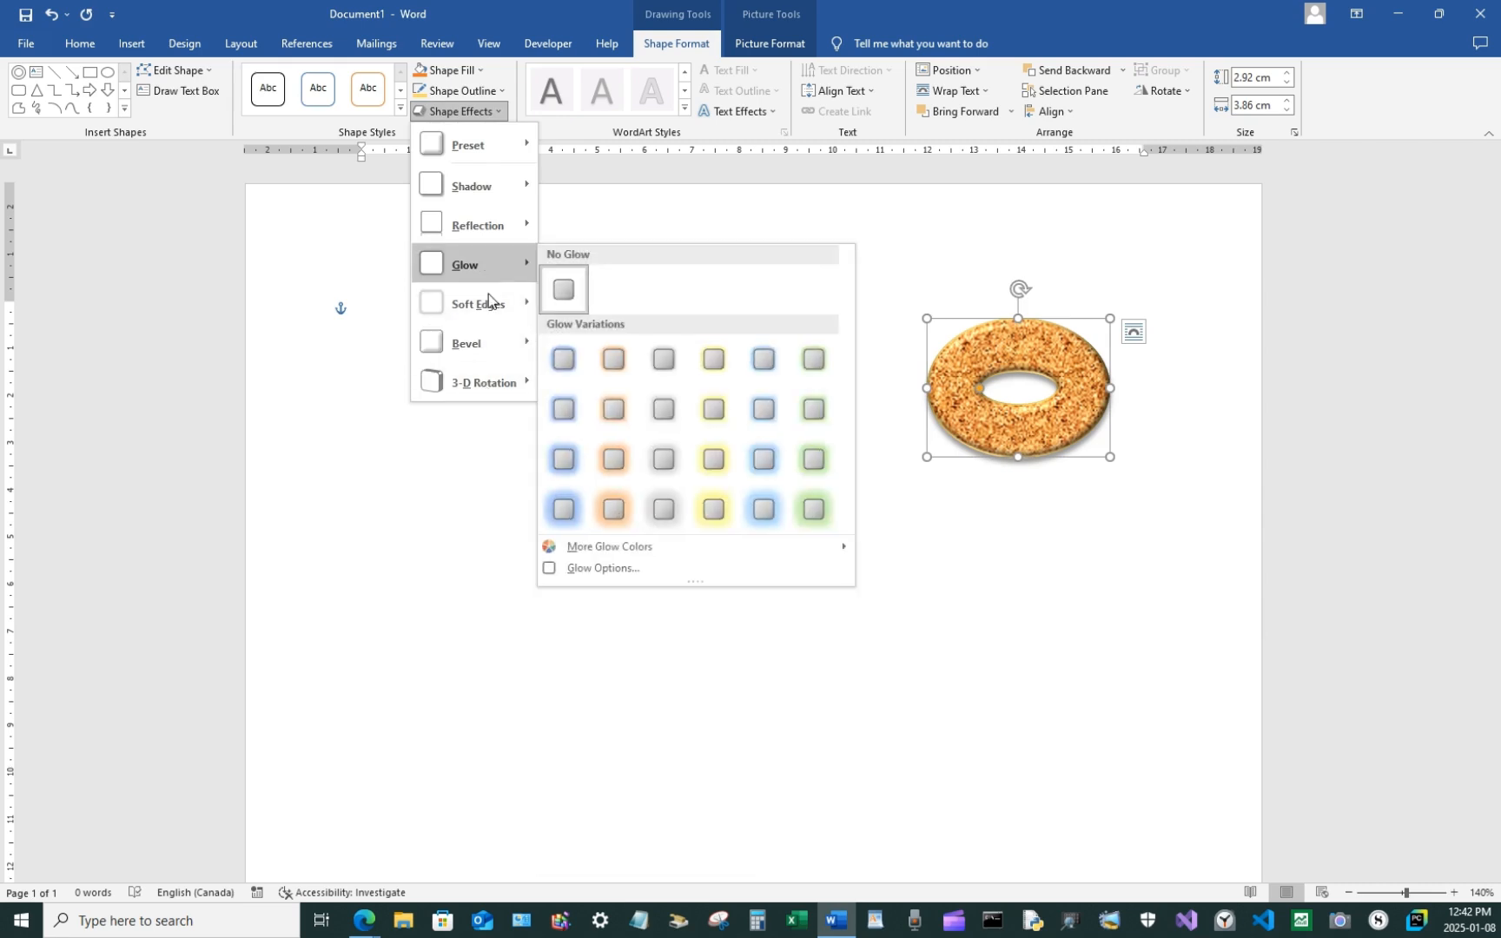
pyautogui.moveTo(489, 297)
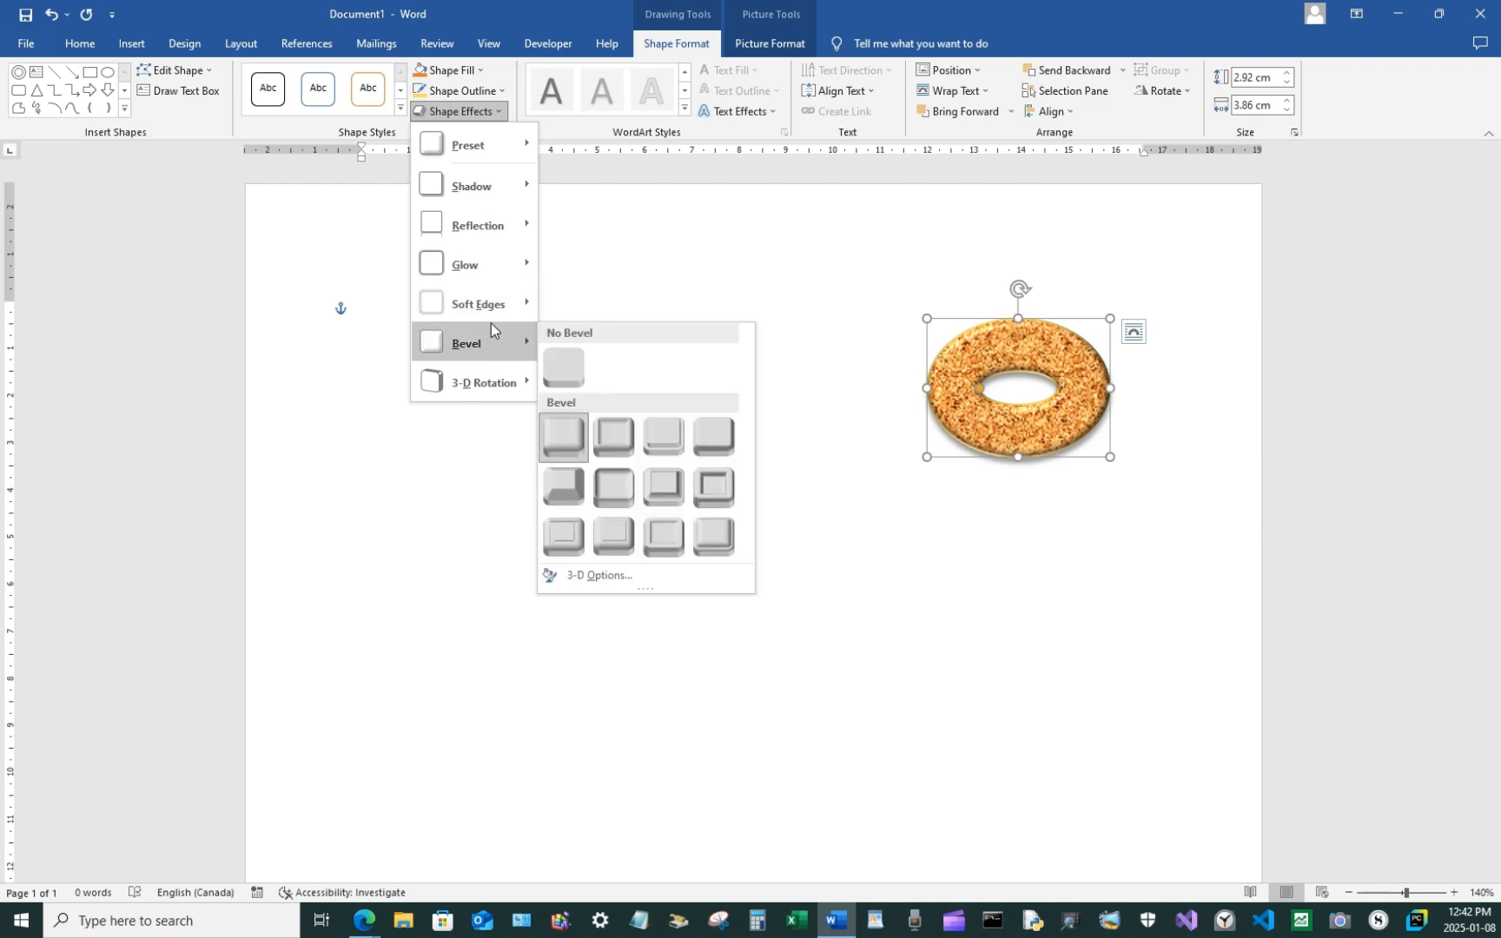
# Set the donut's layout to a fixed position on the page and deselect the shape
pyautogui.click(1134, 331)
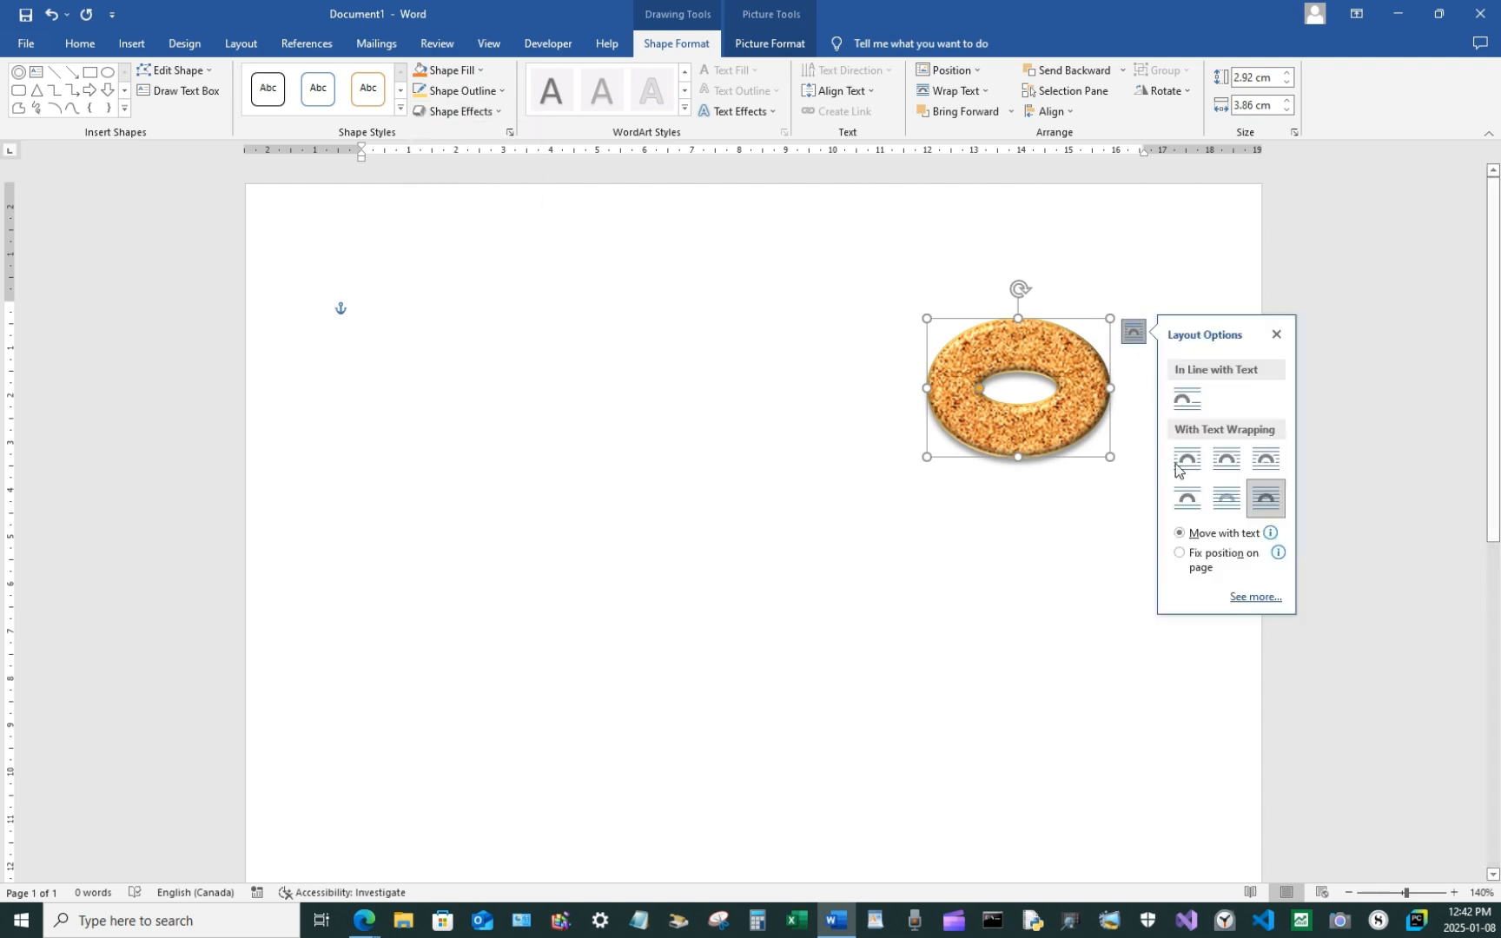
pyautogui.click(1199, 566)
pyautogui.click(876, 405)
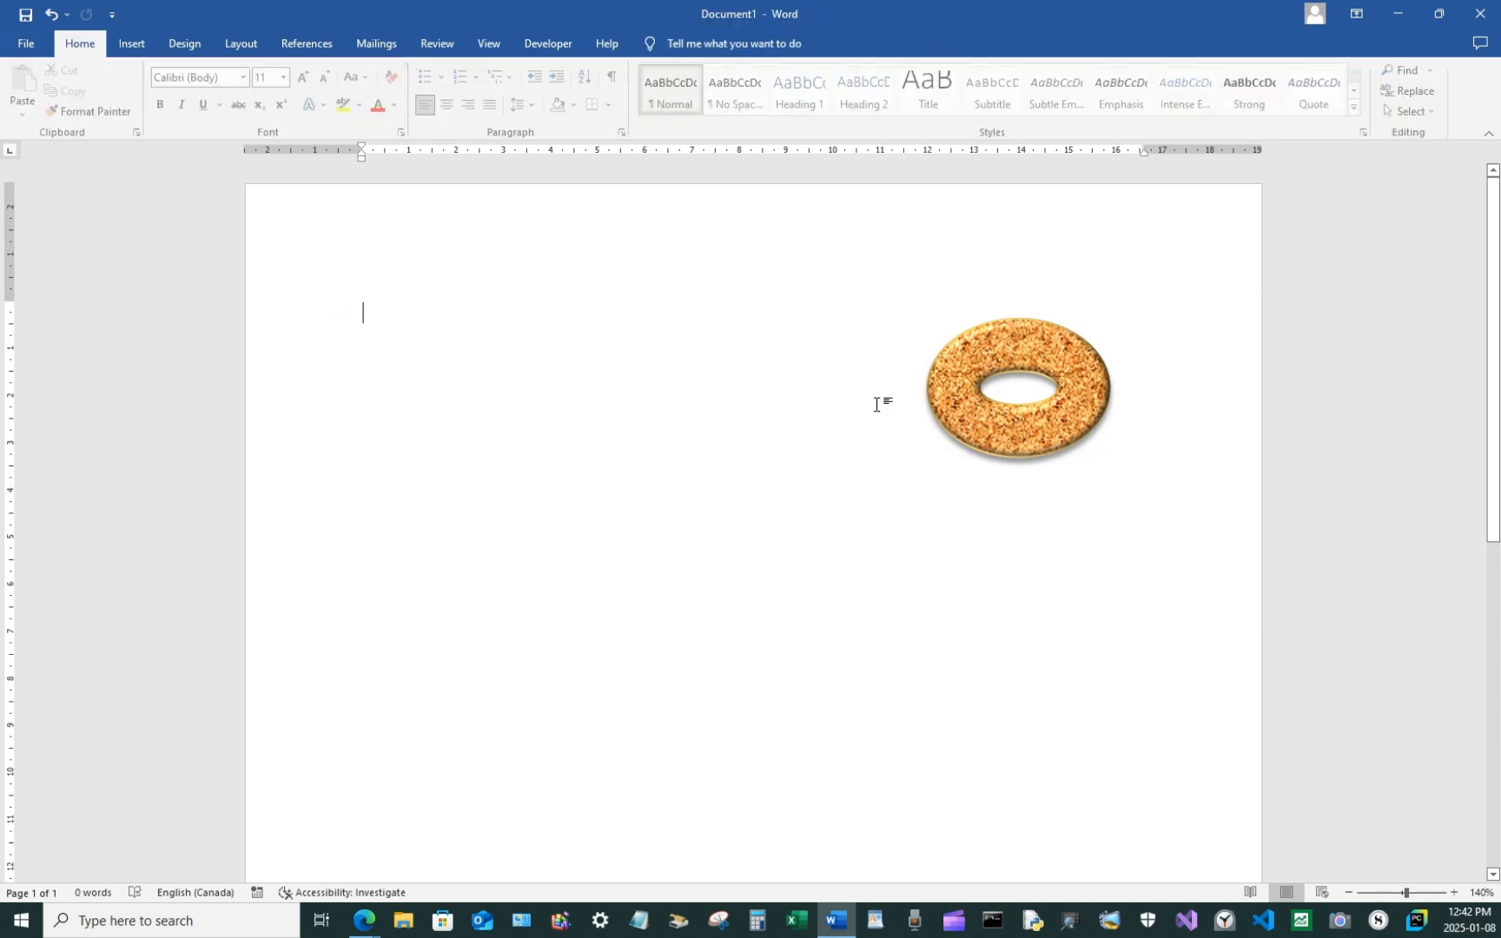
# Apply the bottom-left oblique 3-D rotation to the orange donut and reduce its height to about 2.85 cm
pyautogui.click(1001, 353)
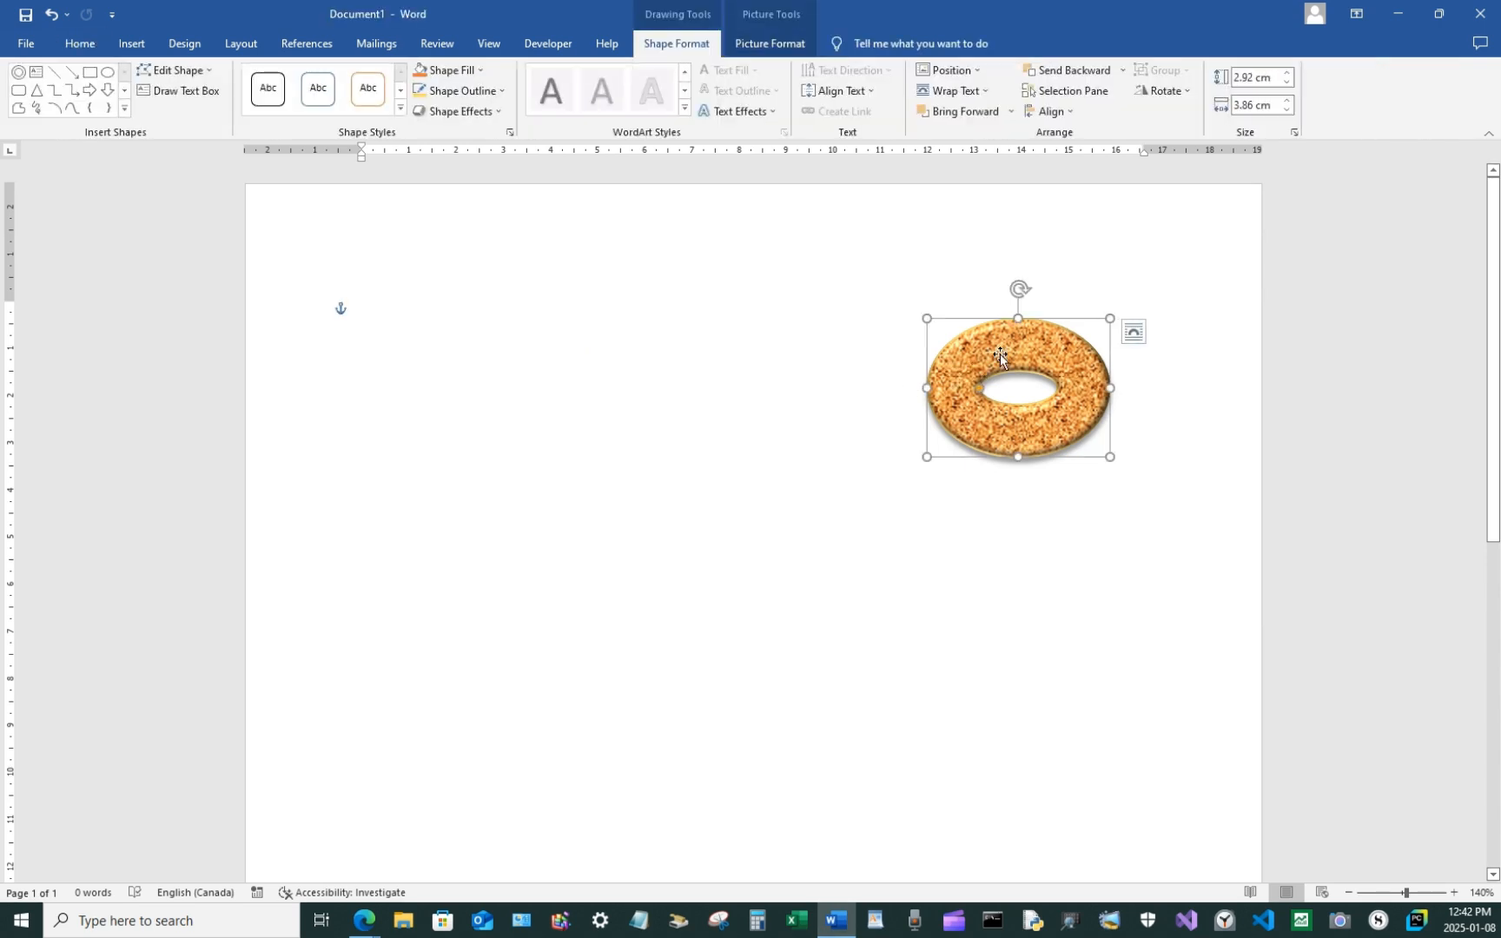
pyautogui.click(458, 111)
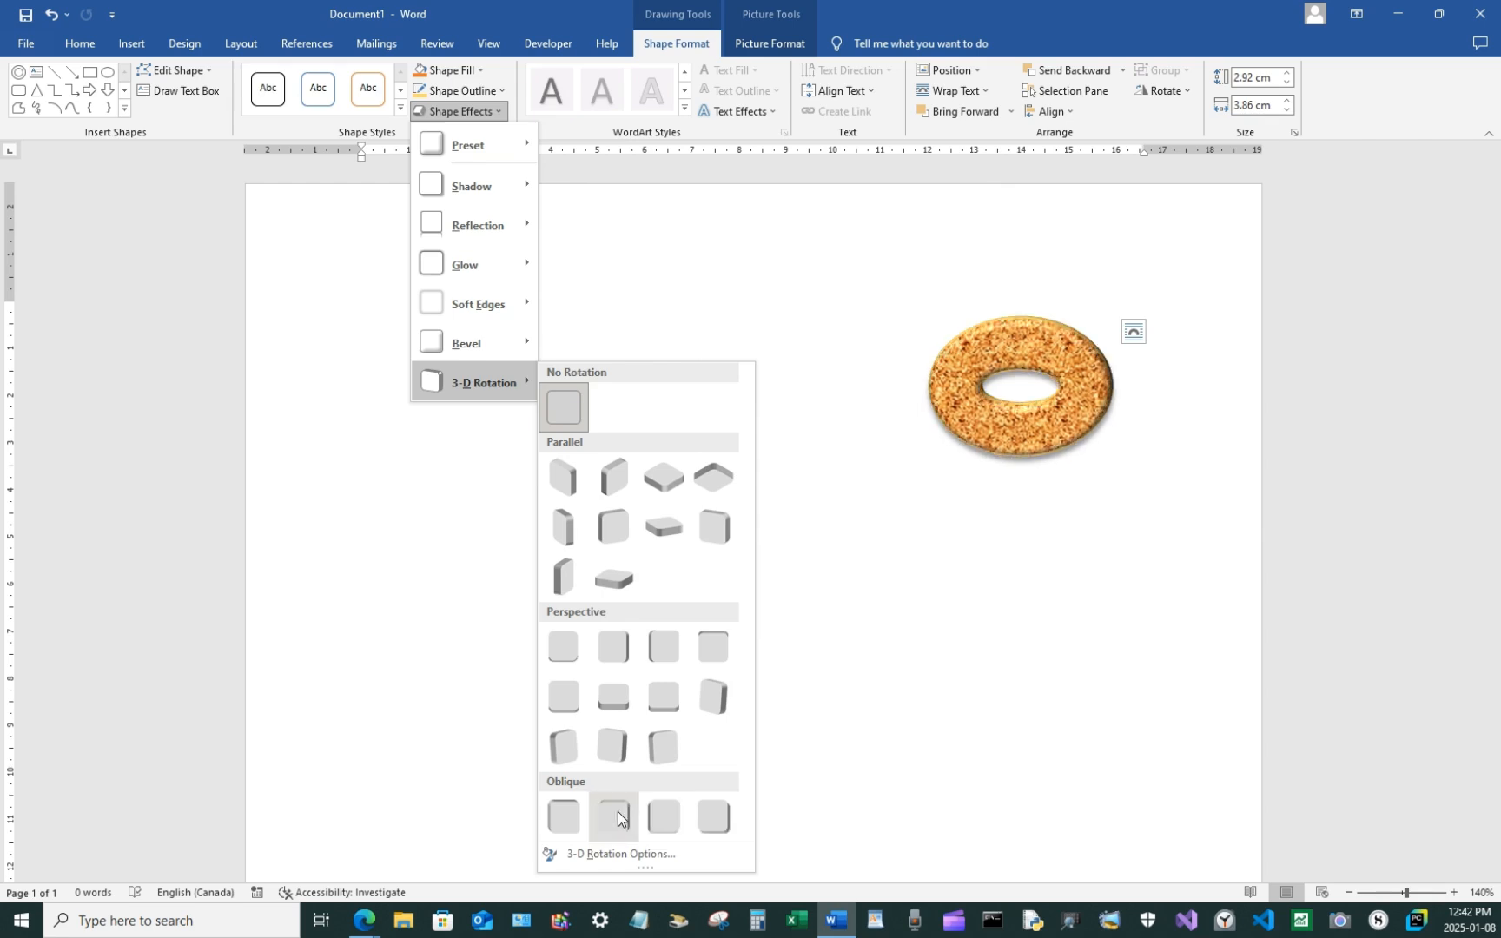
pyautogui.click(656, 809)
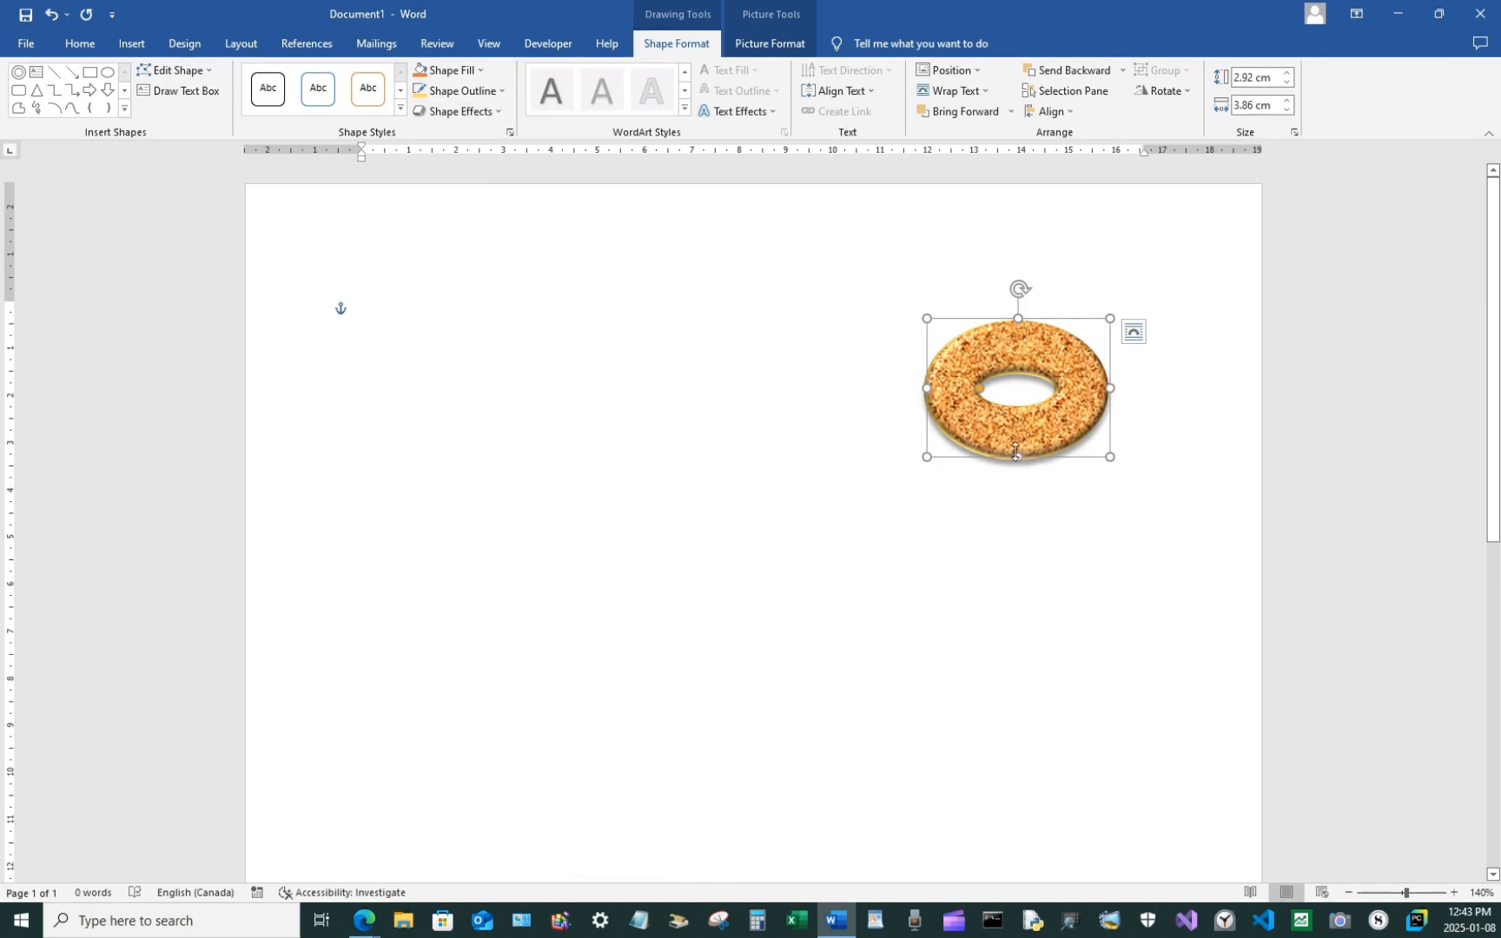
pyautogui.moveTo(1018, 457); pyautogui.dragTo(1019, 454)
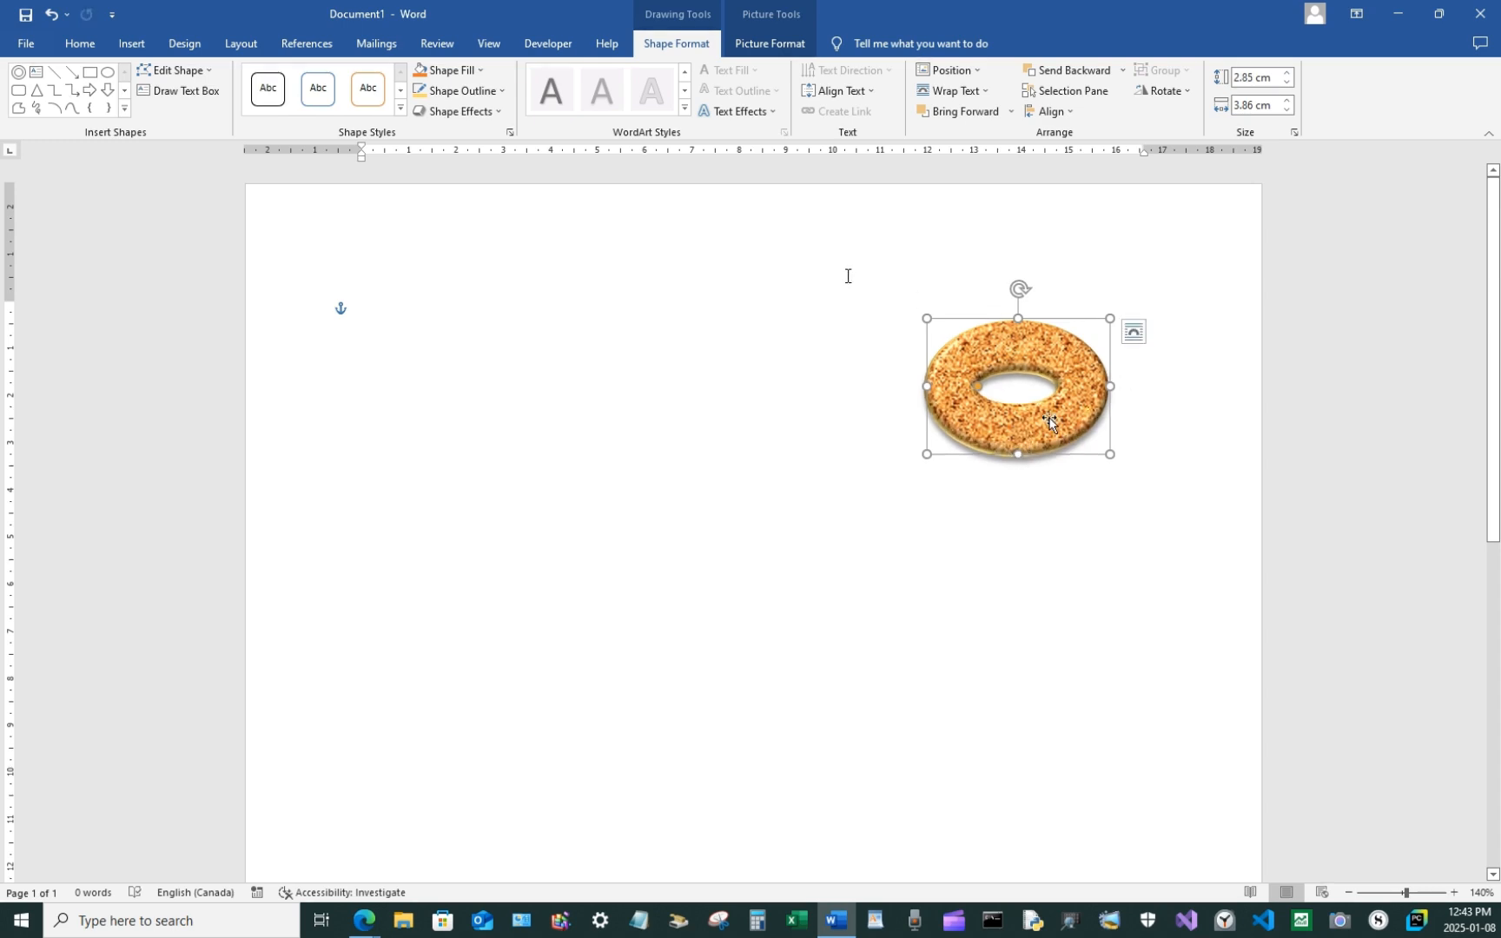
pyautogui.click(790, 436)
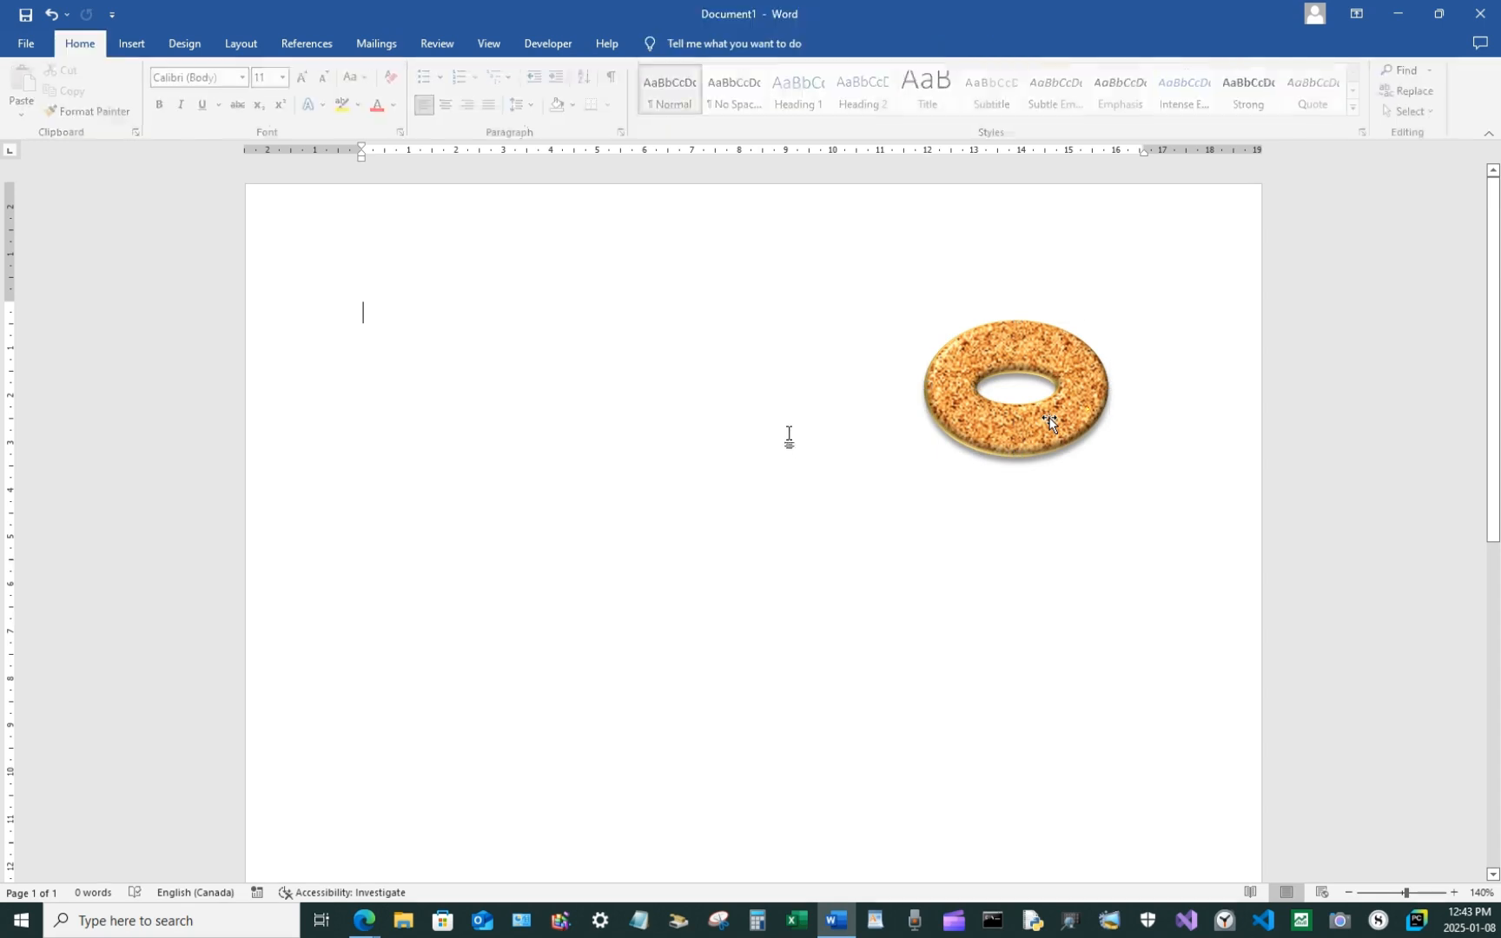
# Make the orange donut's hole slightly smaller and deselect the shape
pyautogui.click(960, 409)
pyautogui.moveTo(980, 389); pyautogui.dragTo(983, 393)
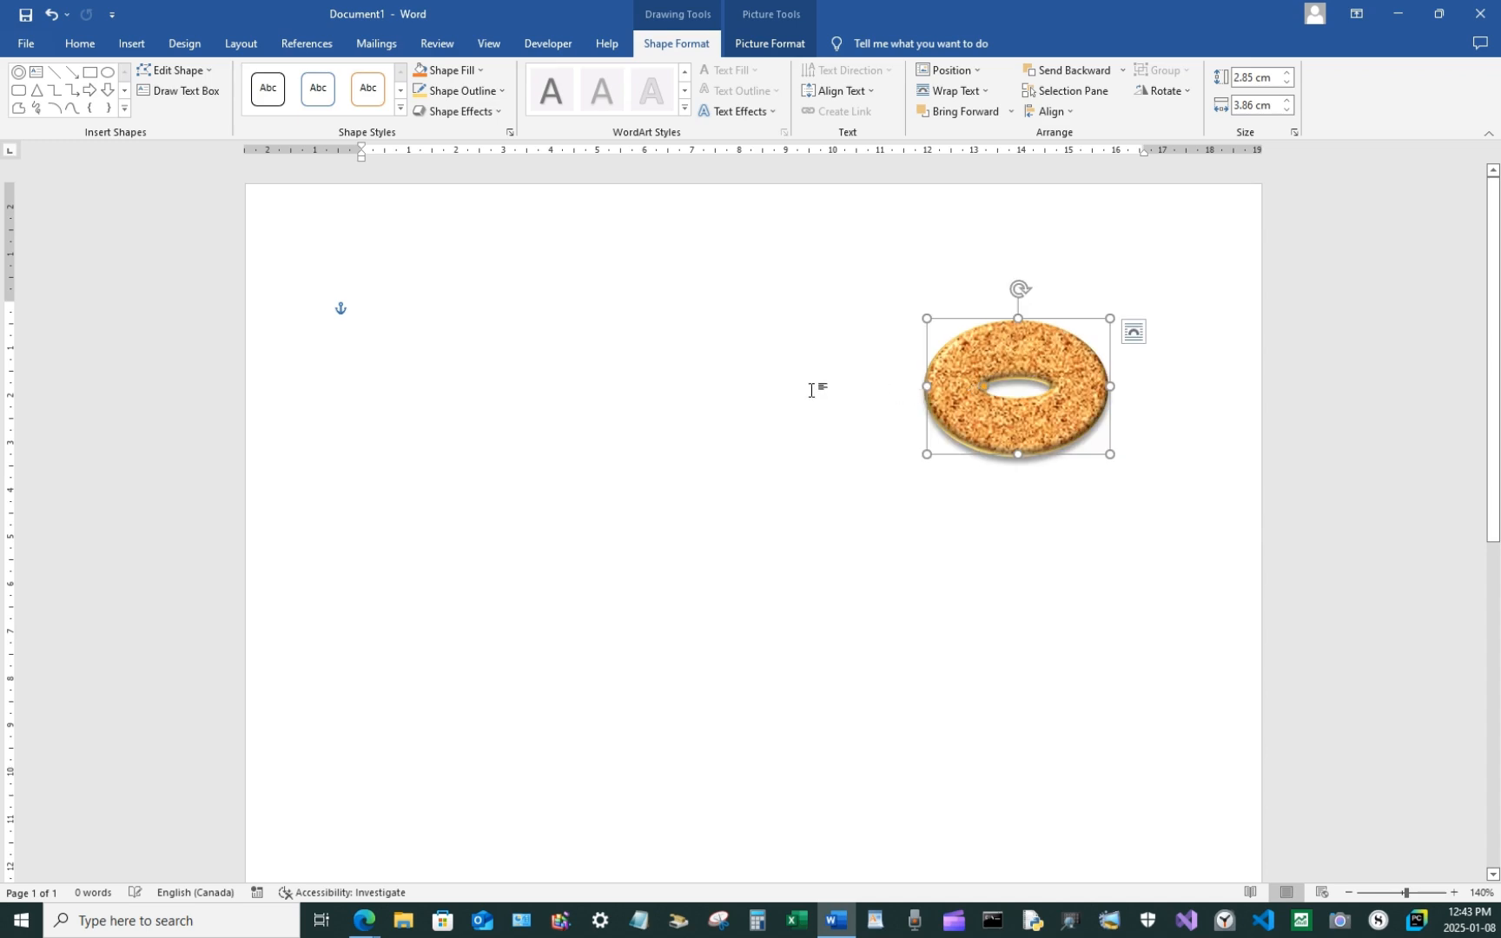
pyautogui.click(811, 388)
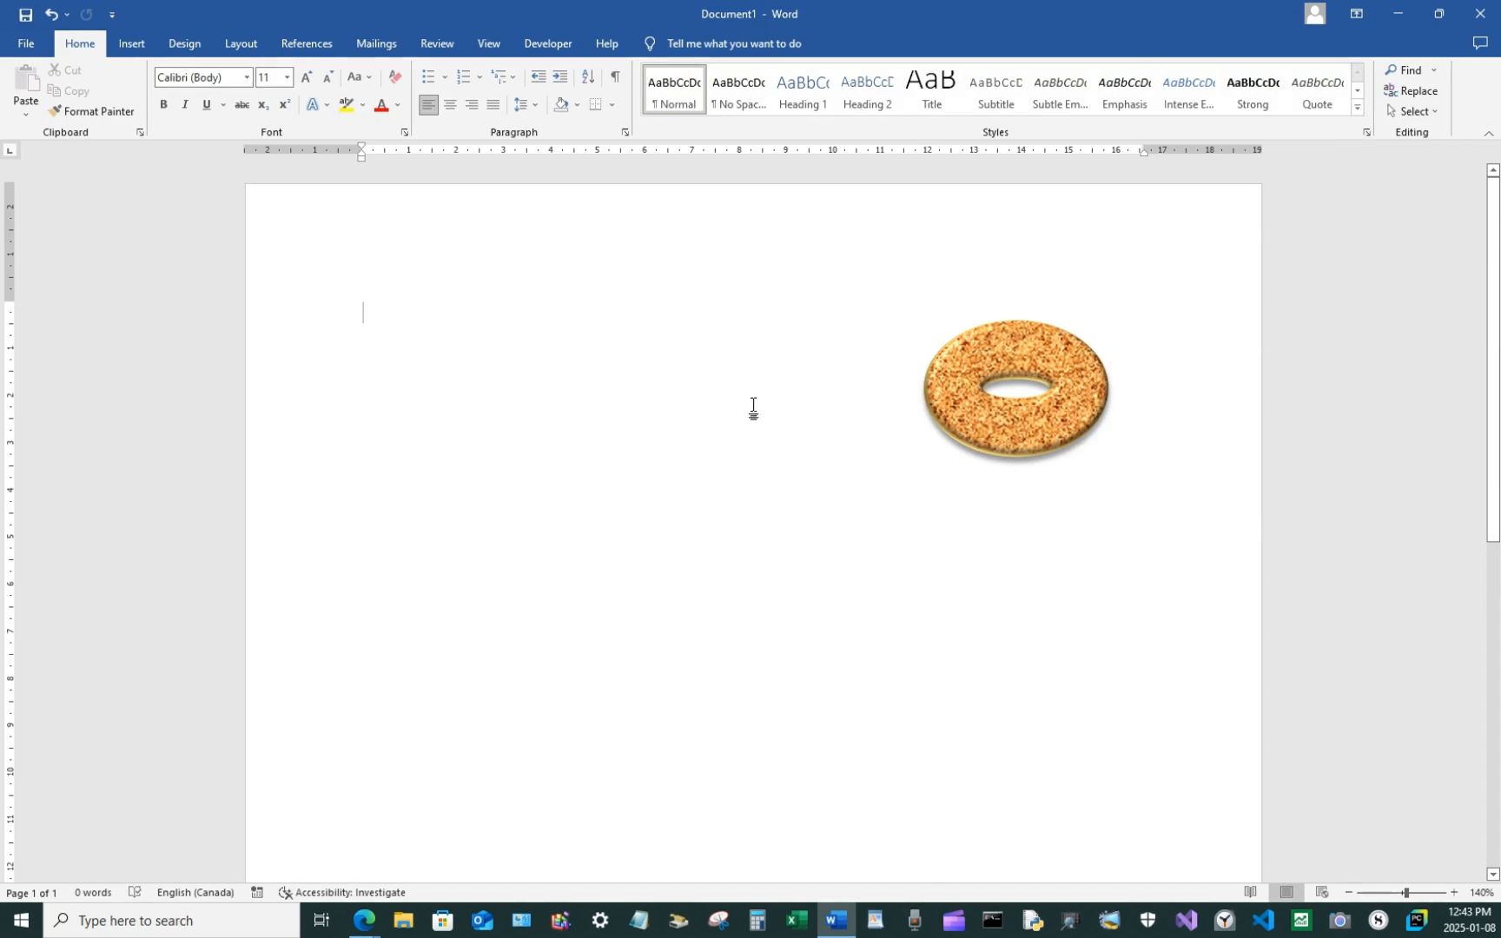
# Draw a second donut about 2.25 cm high by 2.37 cm wide on the page's left half and shrink its hole
pyautogui.click(132, 43)
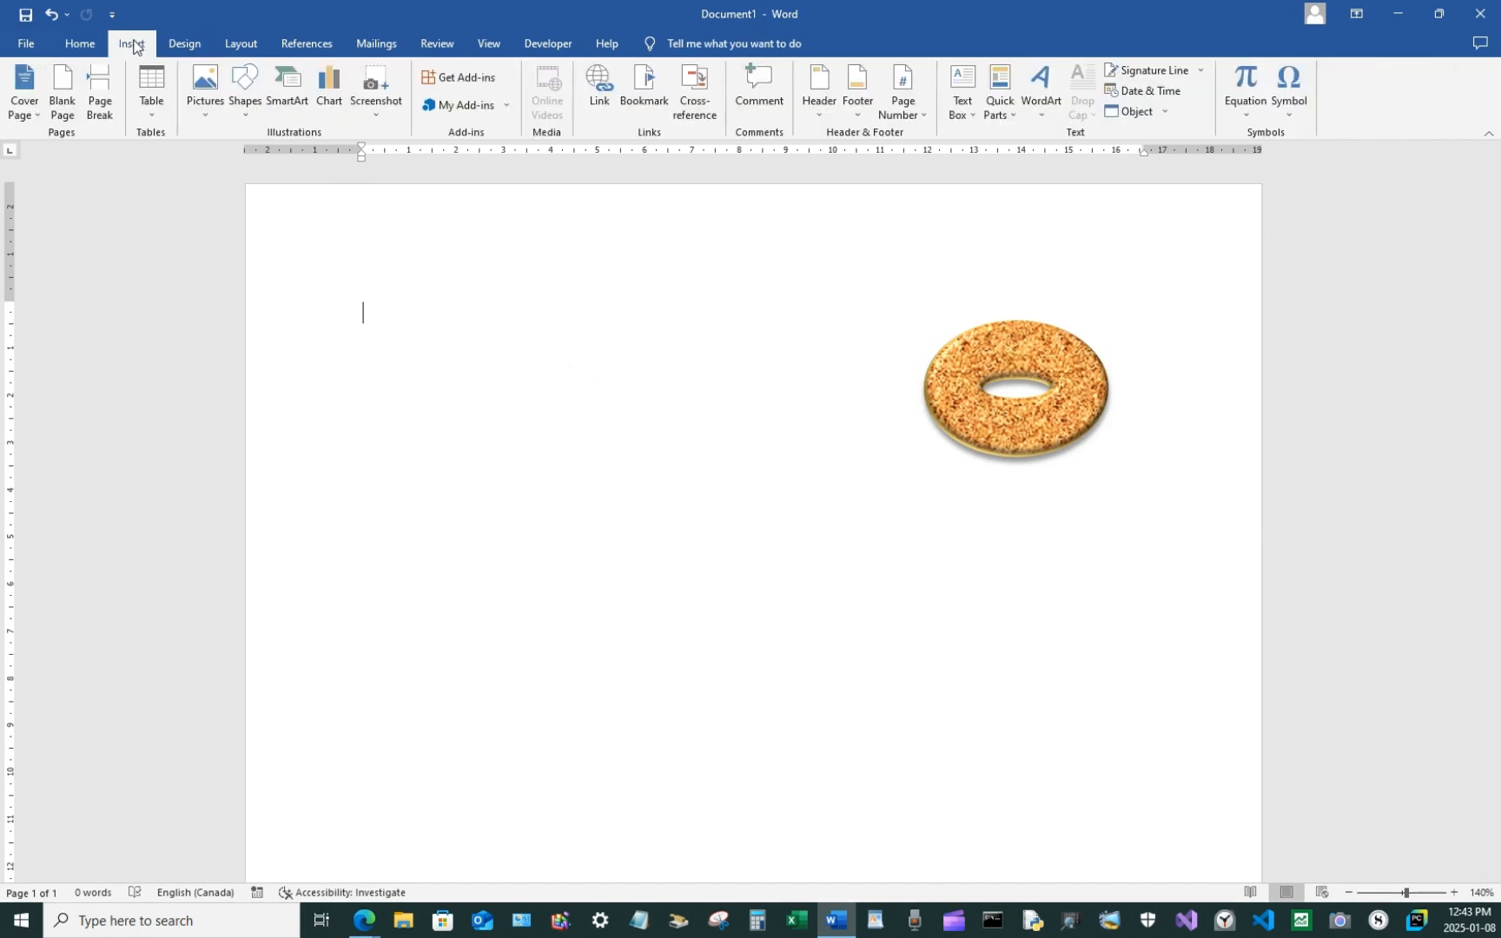
pyautogui.click(251, 80)
pyautogui.click(239, 153)
pyautogui.moveTo(489, 414)
pyautogui.mouseDown()
pyautogui.moveTo(525, 455)
pyautogui.moveTo(623, 509)
pyautogui.moveTo(576, 529)
pyautogui.moveTo(605, 522)
pyautogui.mouseUp()
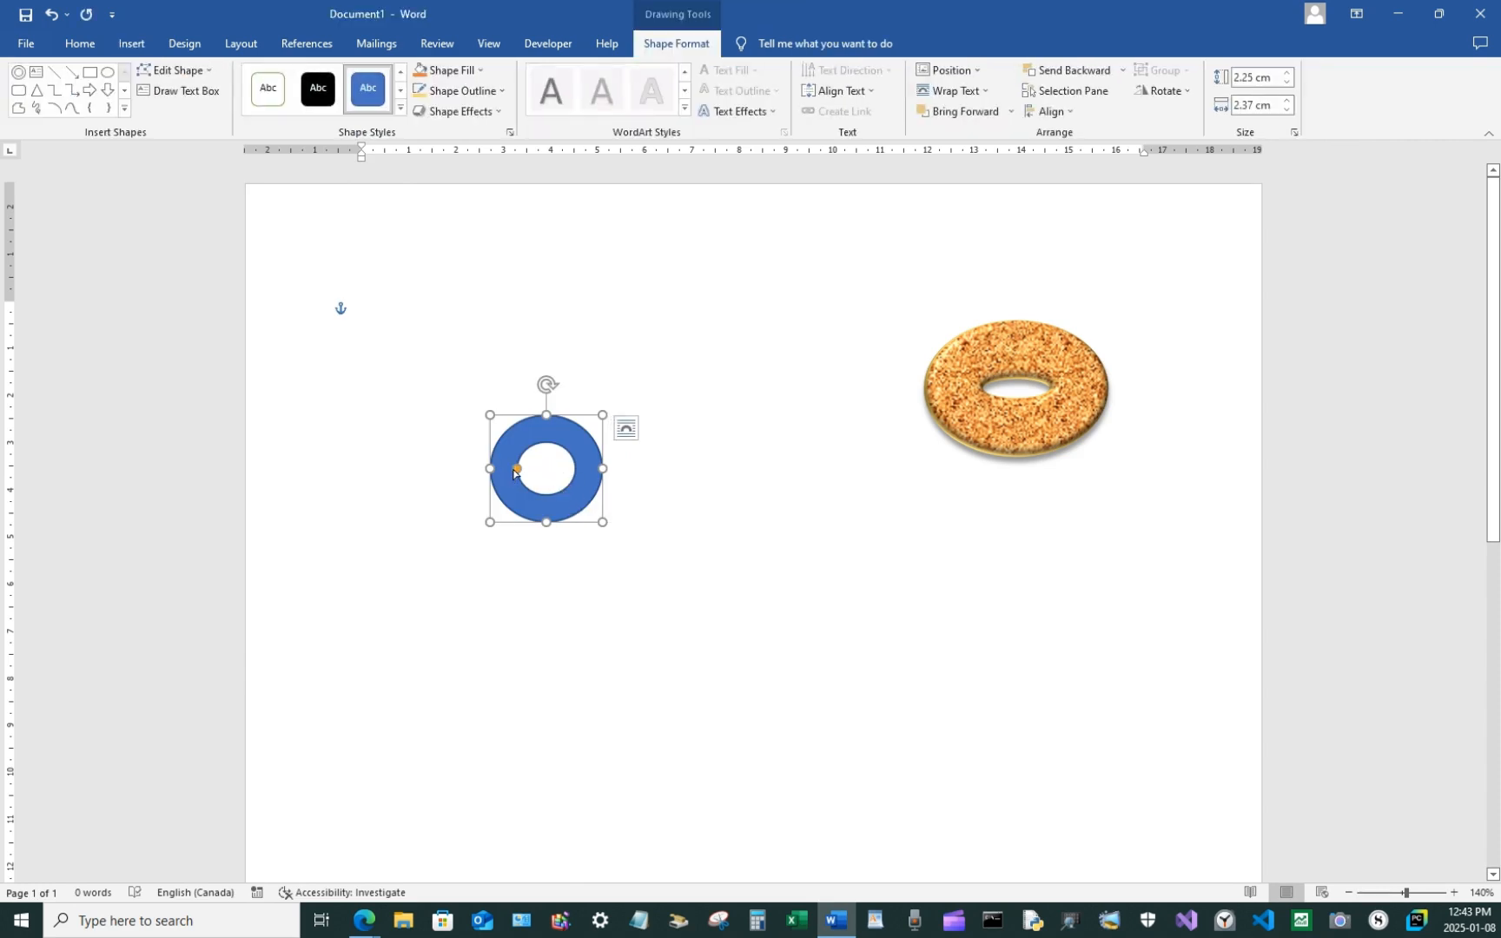
pyautogui.moveTo(516, 470); pyautogui.dragTo(522, 473)
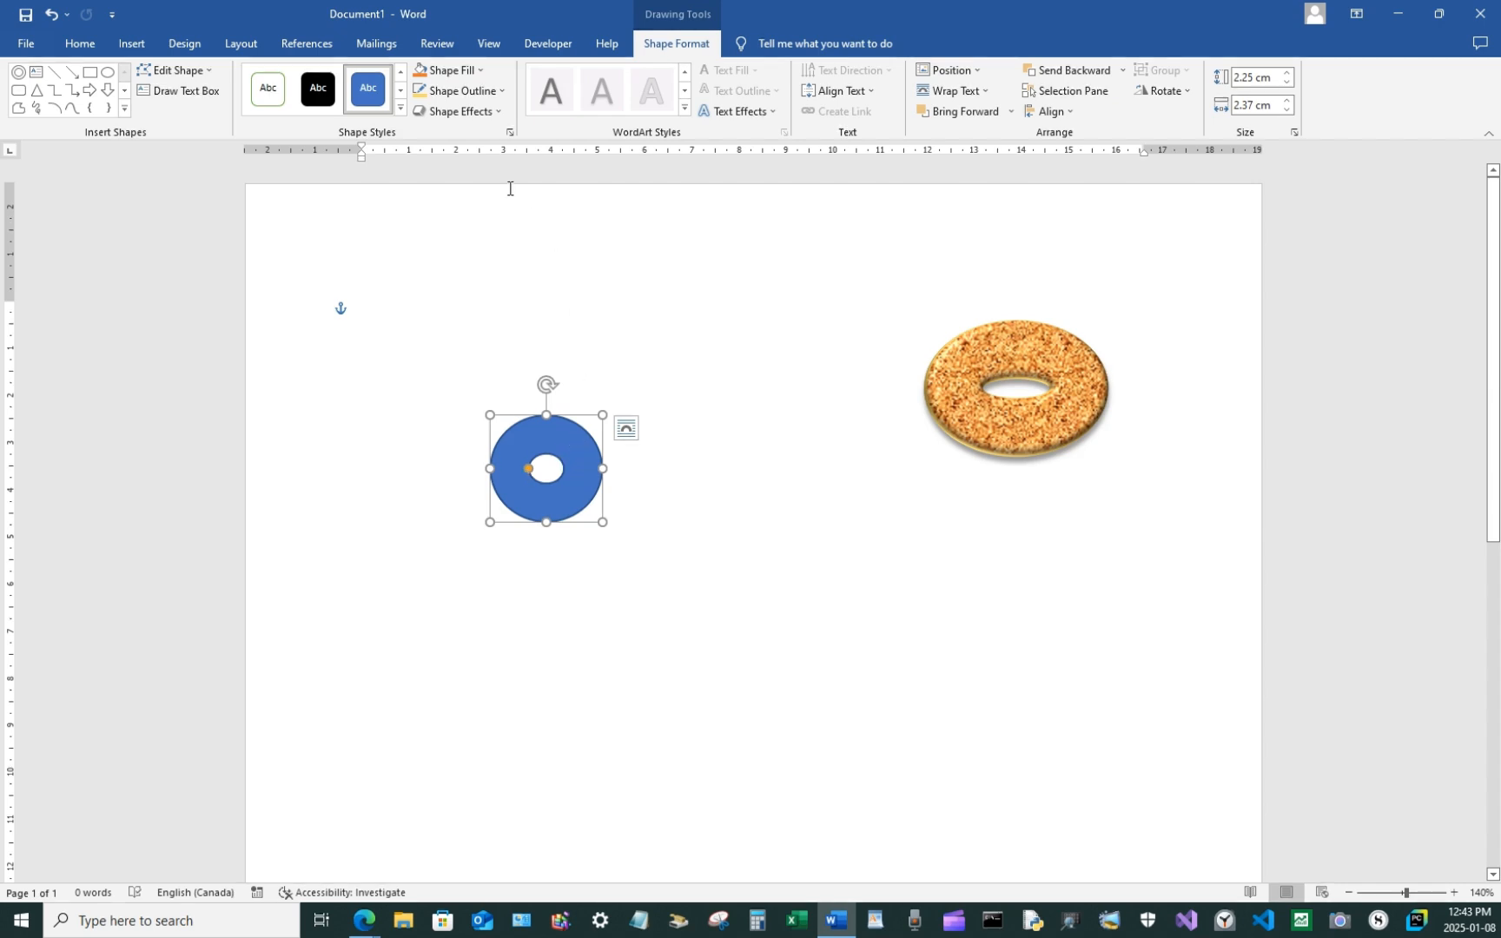
# Fill the new donut with the light grey speckled newsprint texture
pyautogui.click(456, 72)
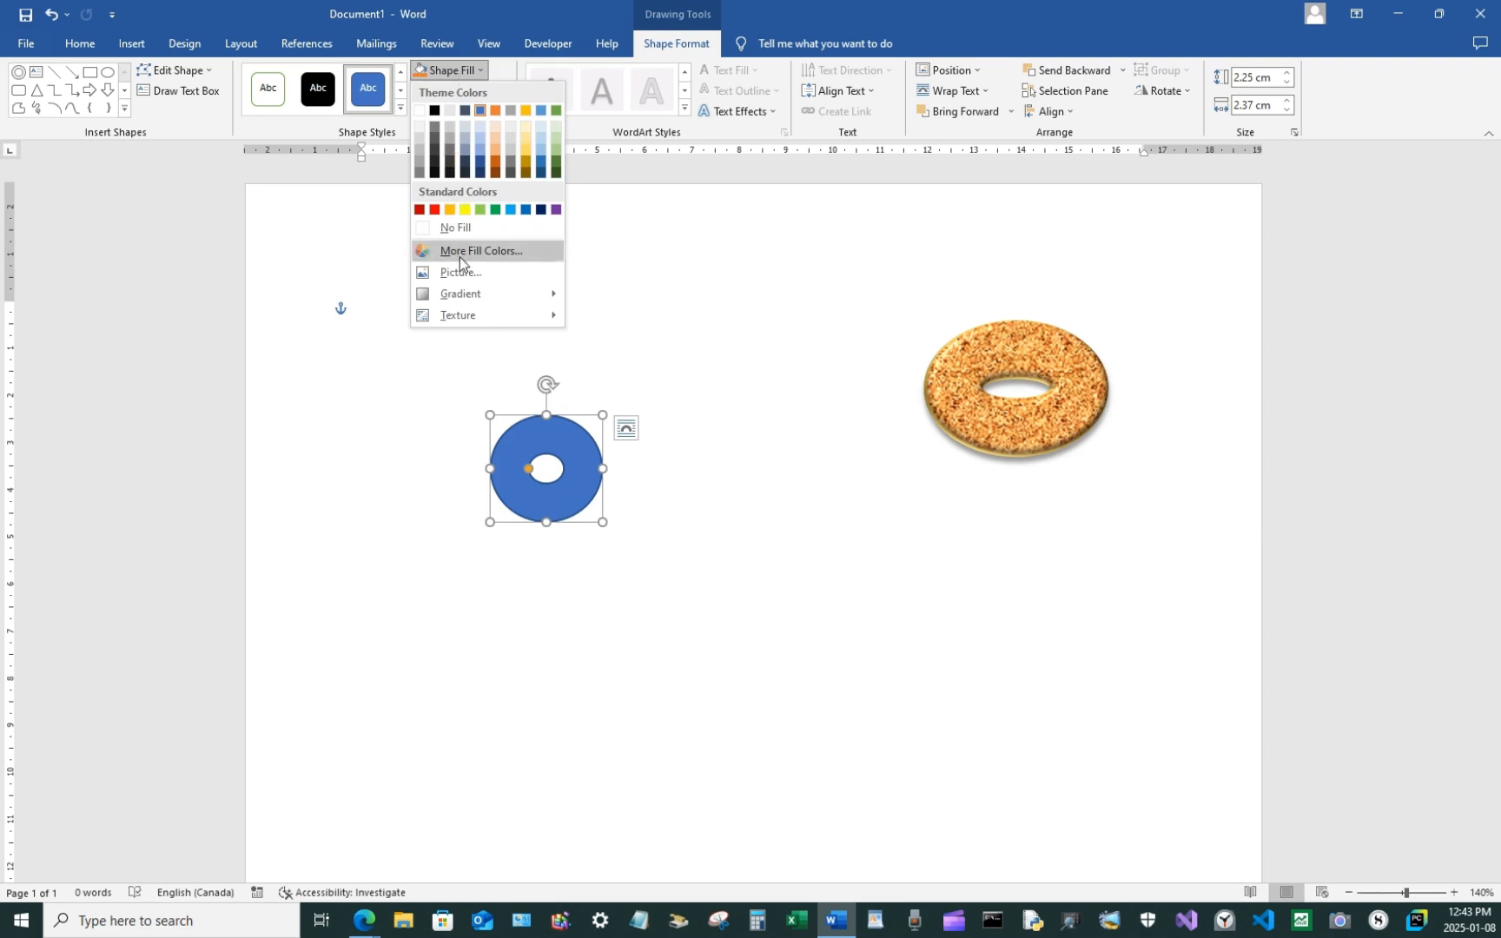
pyautogui.moveTo(471, 318)
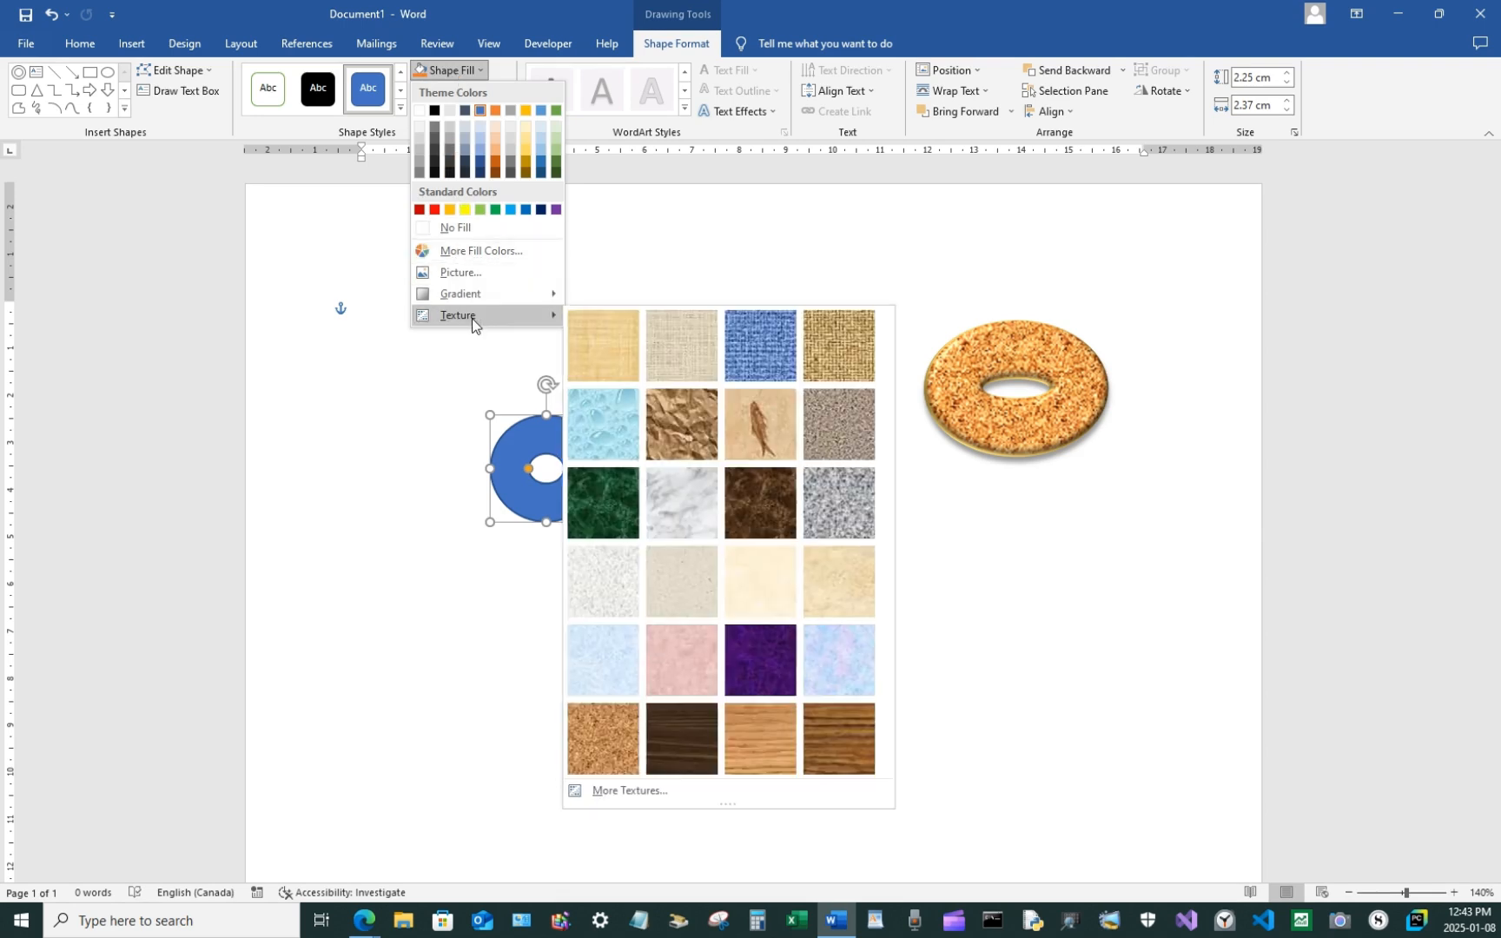
pyautogui.click(626, 582)
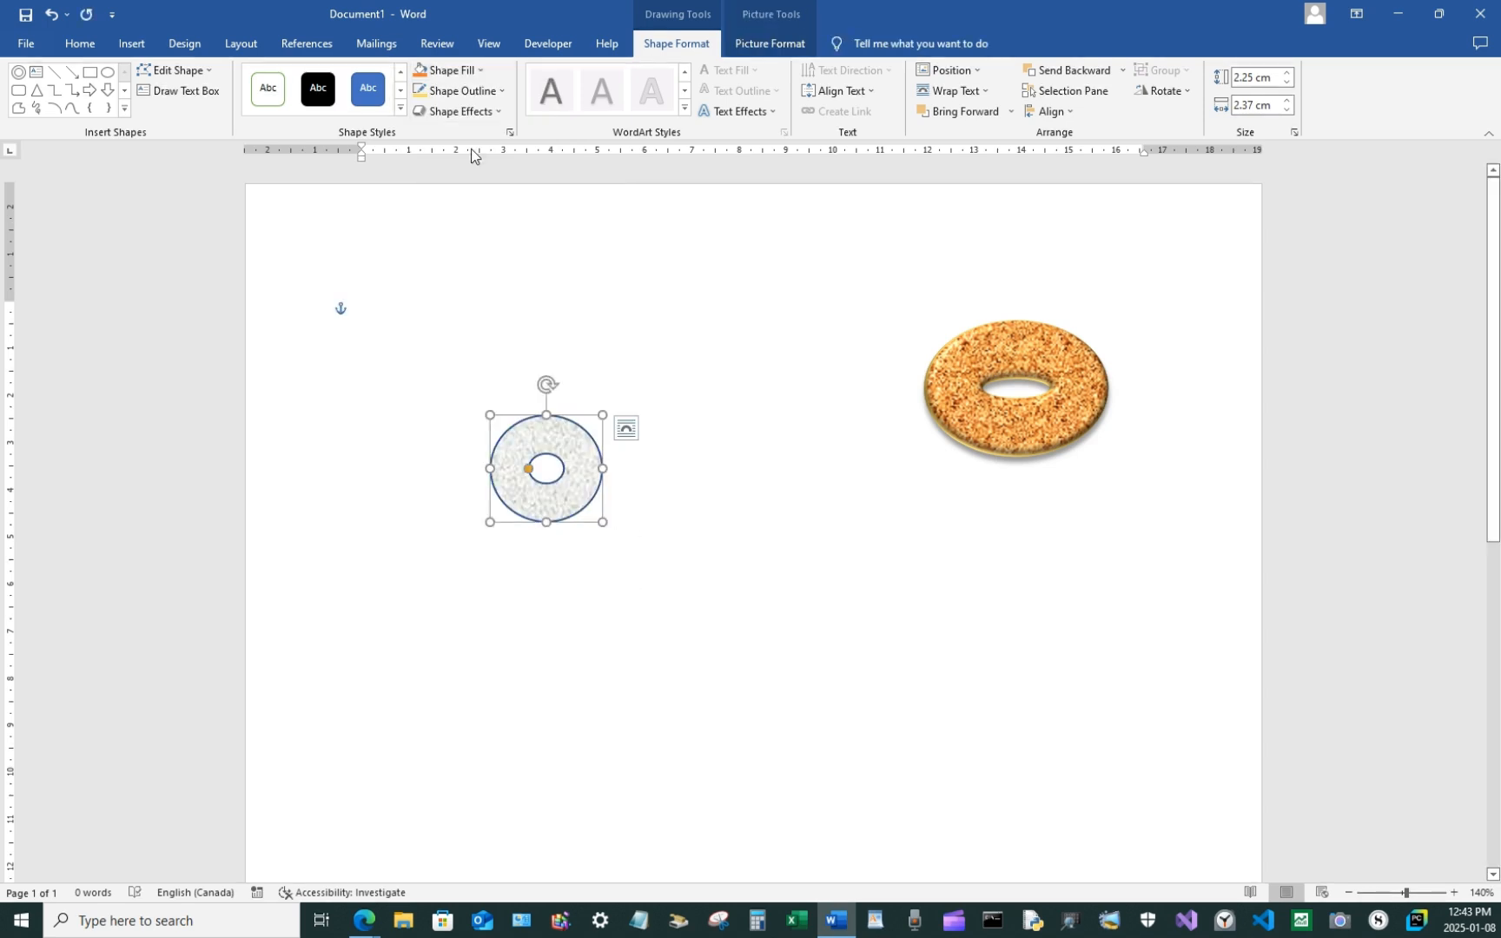
# Give the speckled donut a thin outline in a light tint of the blue theme color
pyautogui.click(469, 93)
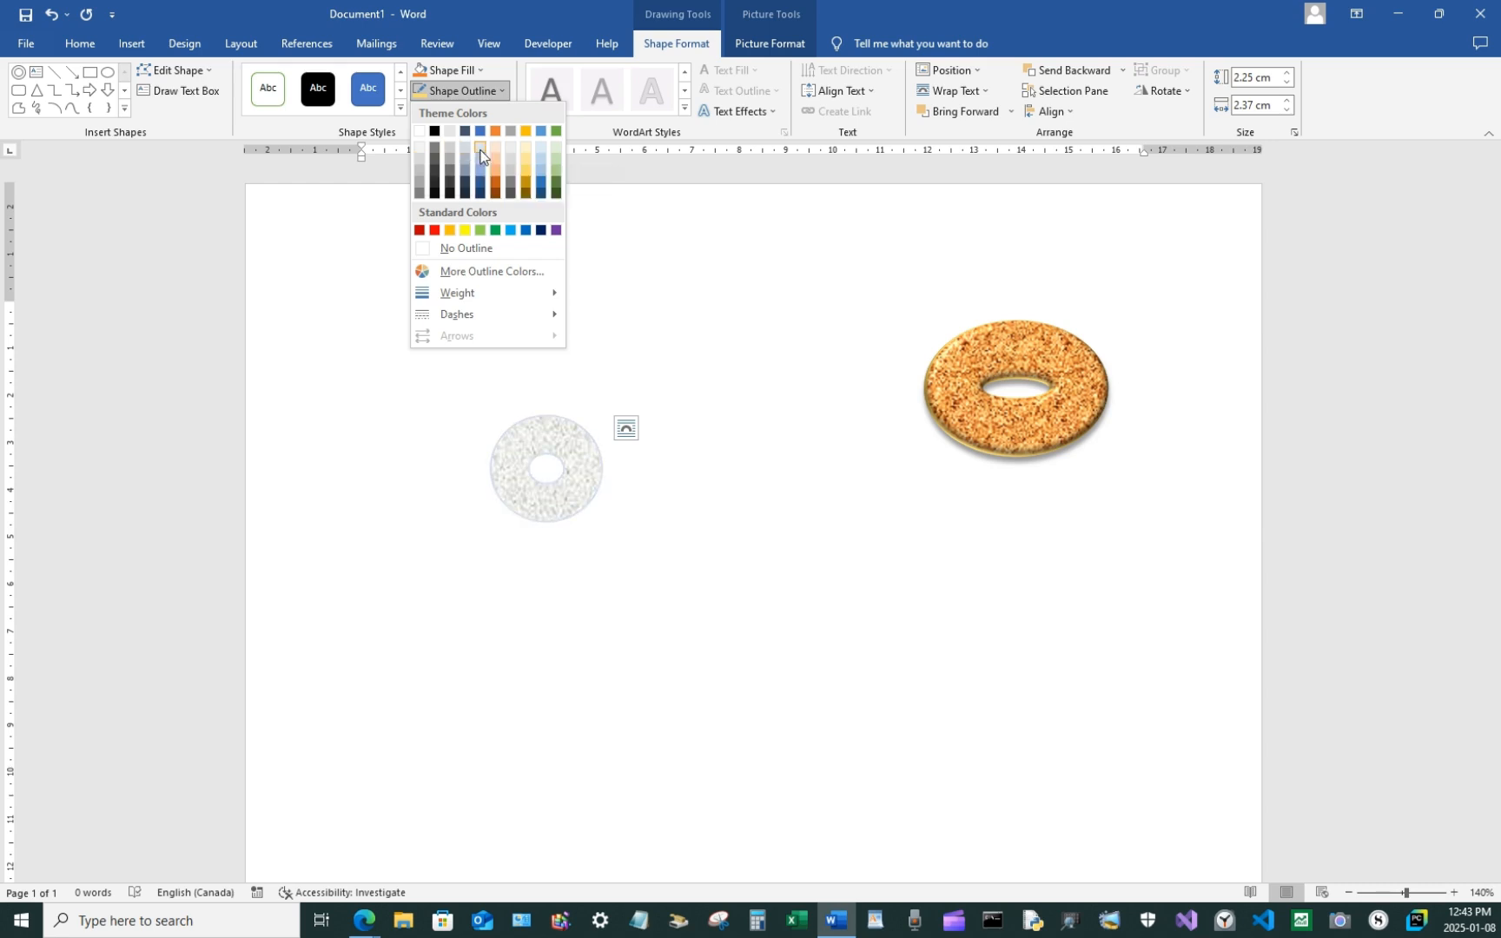
pyautogui.click(481, 156)
pyautogui.click(461, 90)
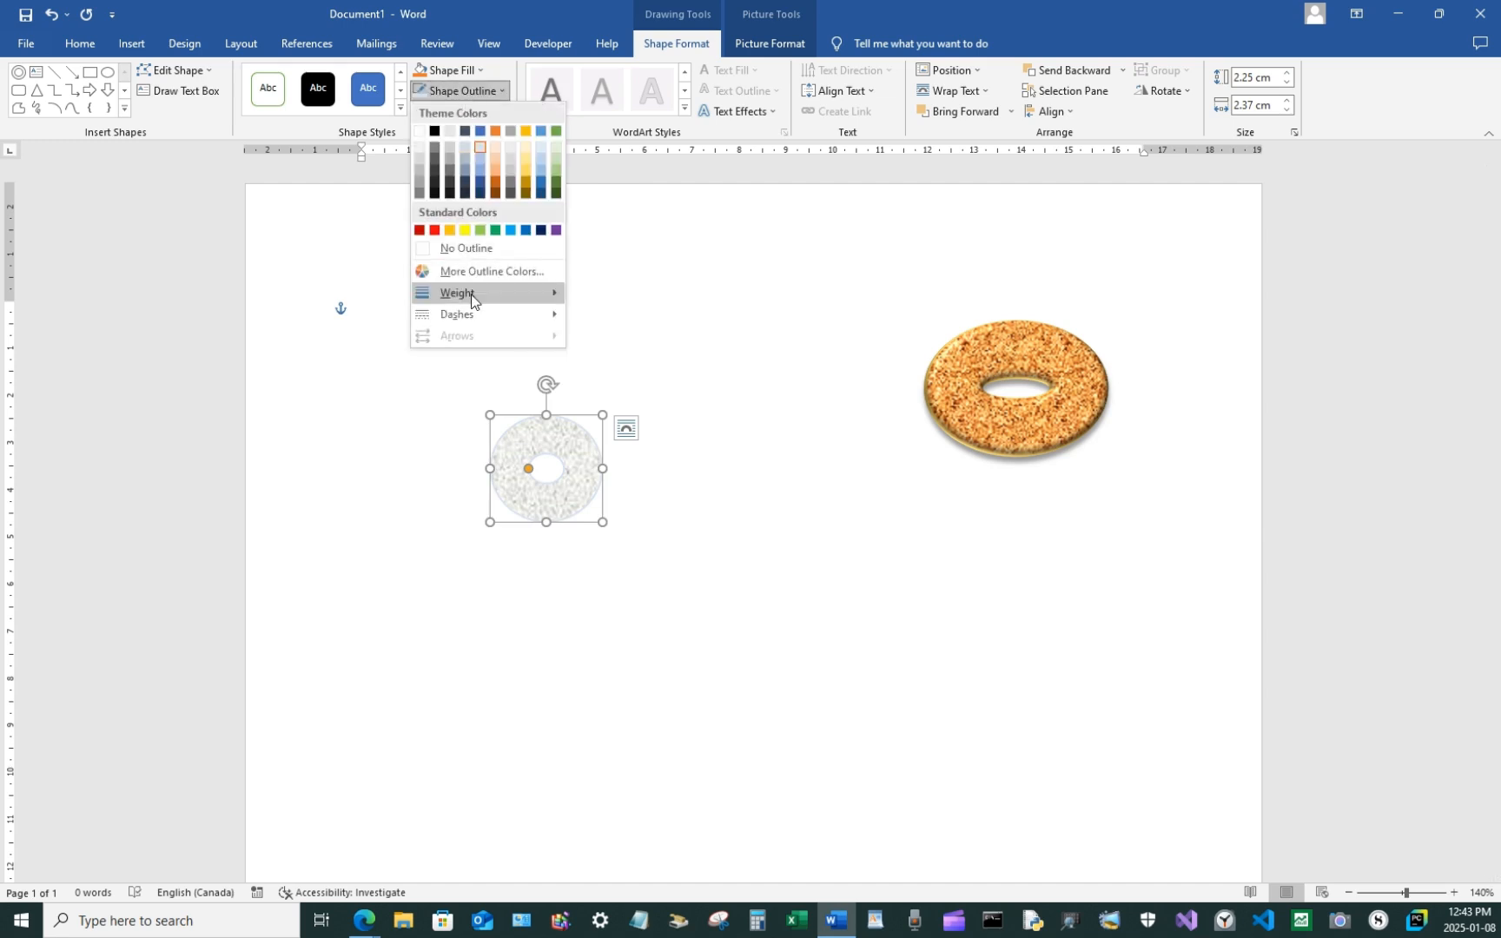
pyautogui.click(654, 299)
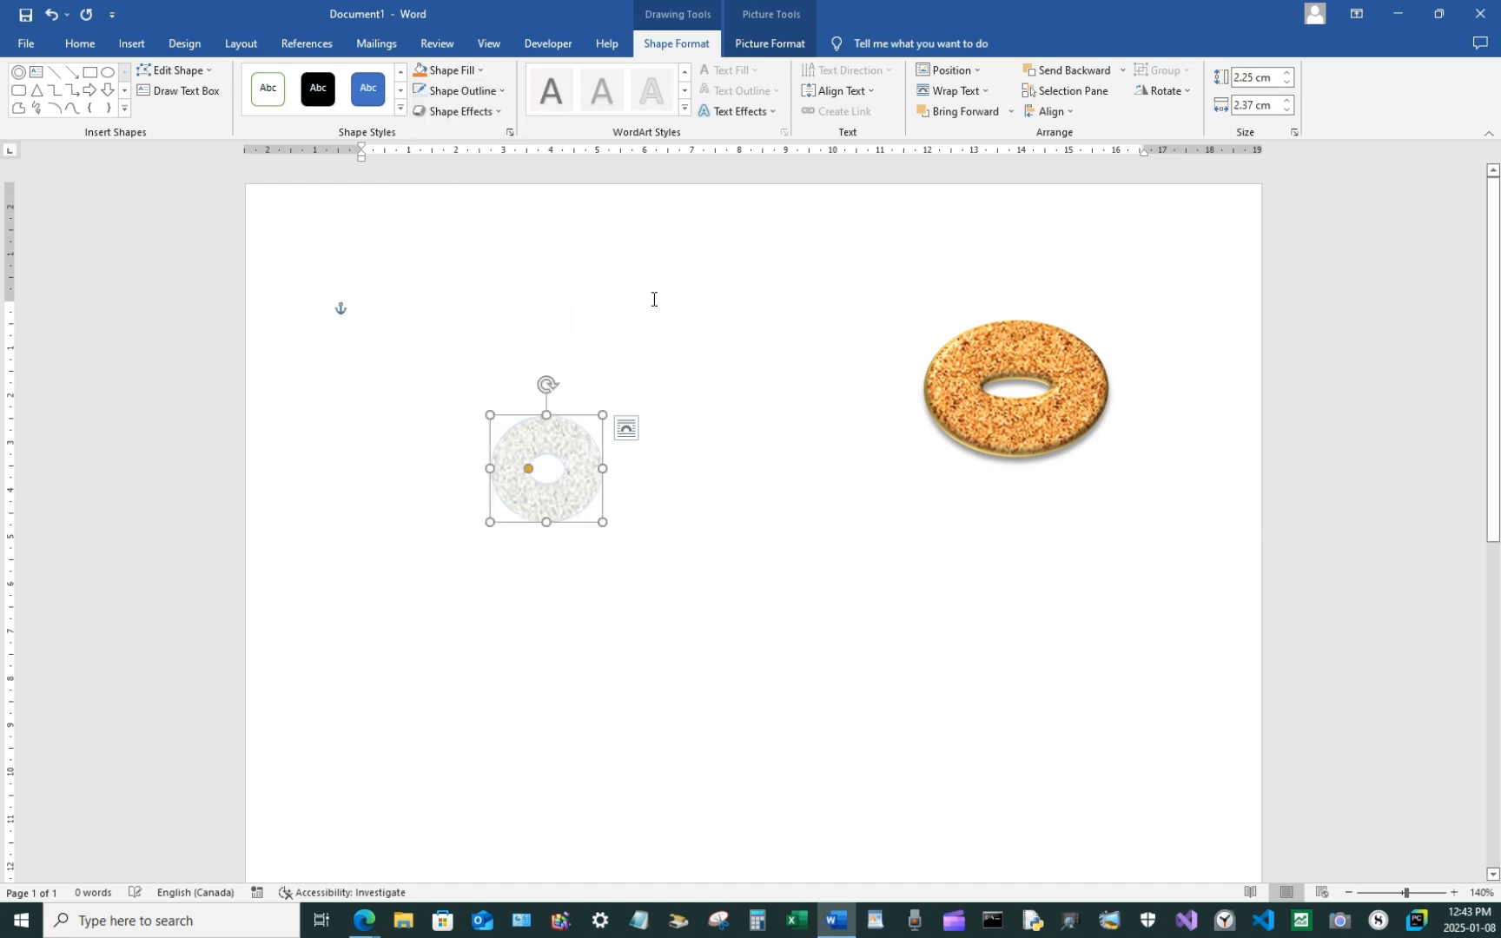
pyautogui.click(473, 95)
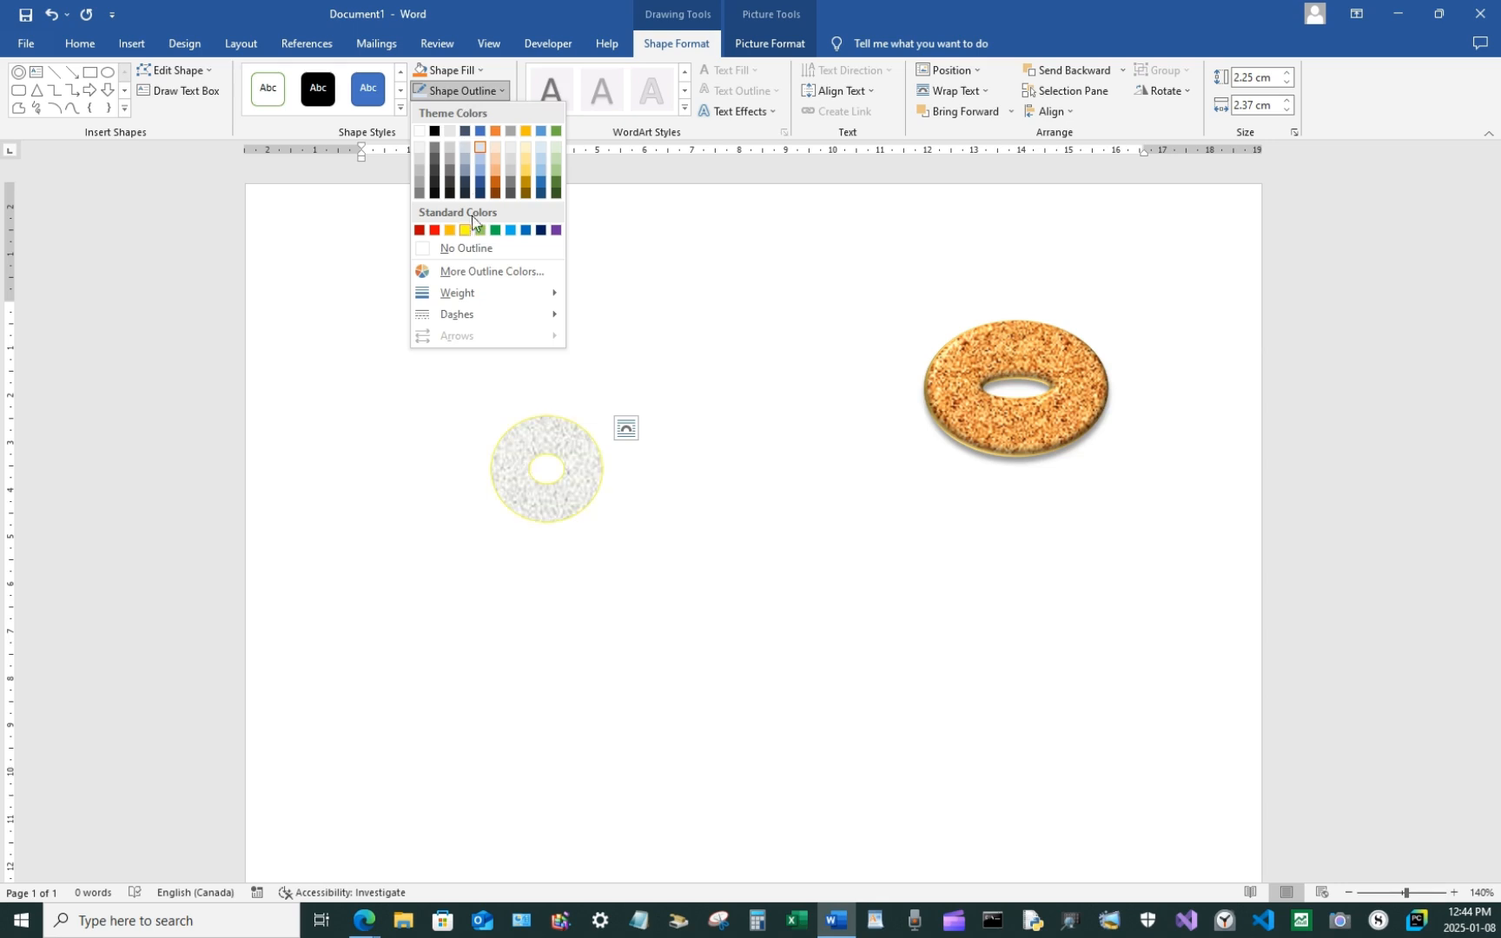
pyautogui.click(481, 161)
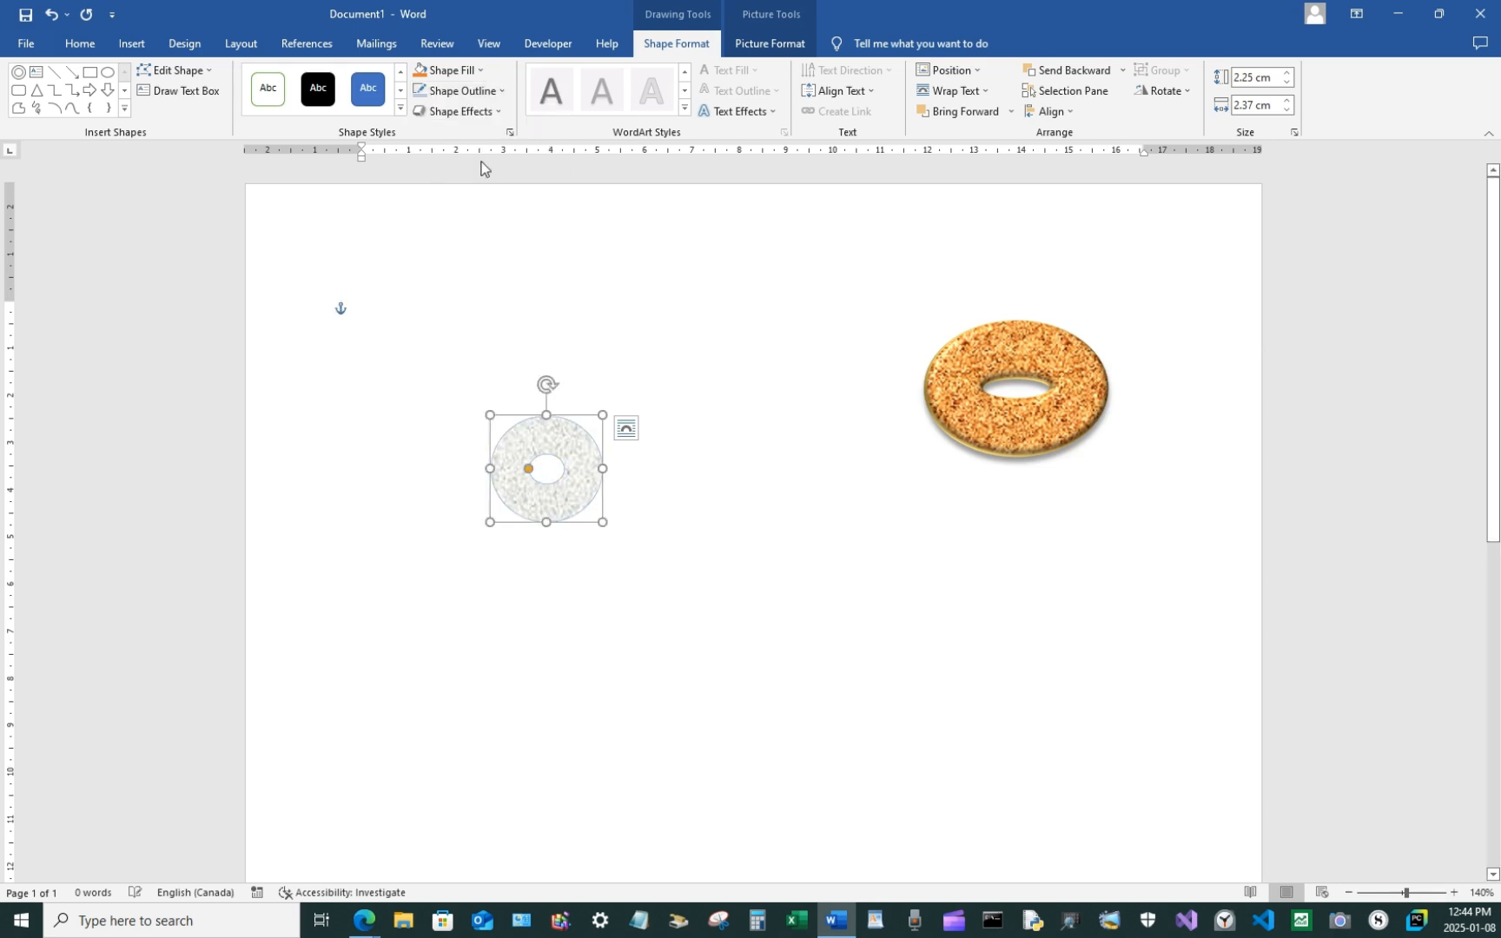
# Apply the first, rounded bevel preset to the speckled donut
pyautogui.click(471, 113)
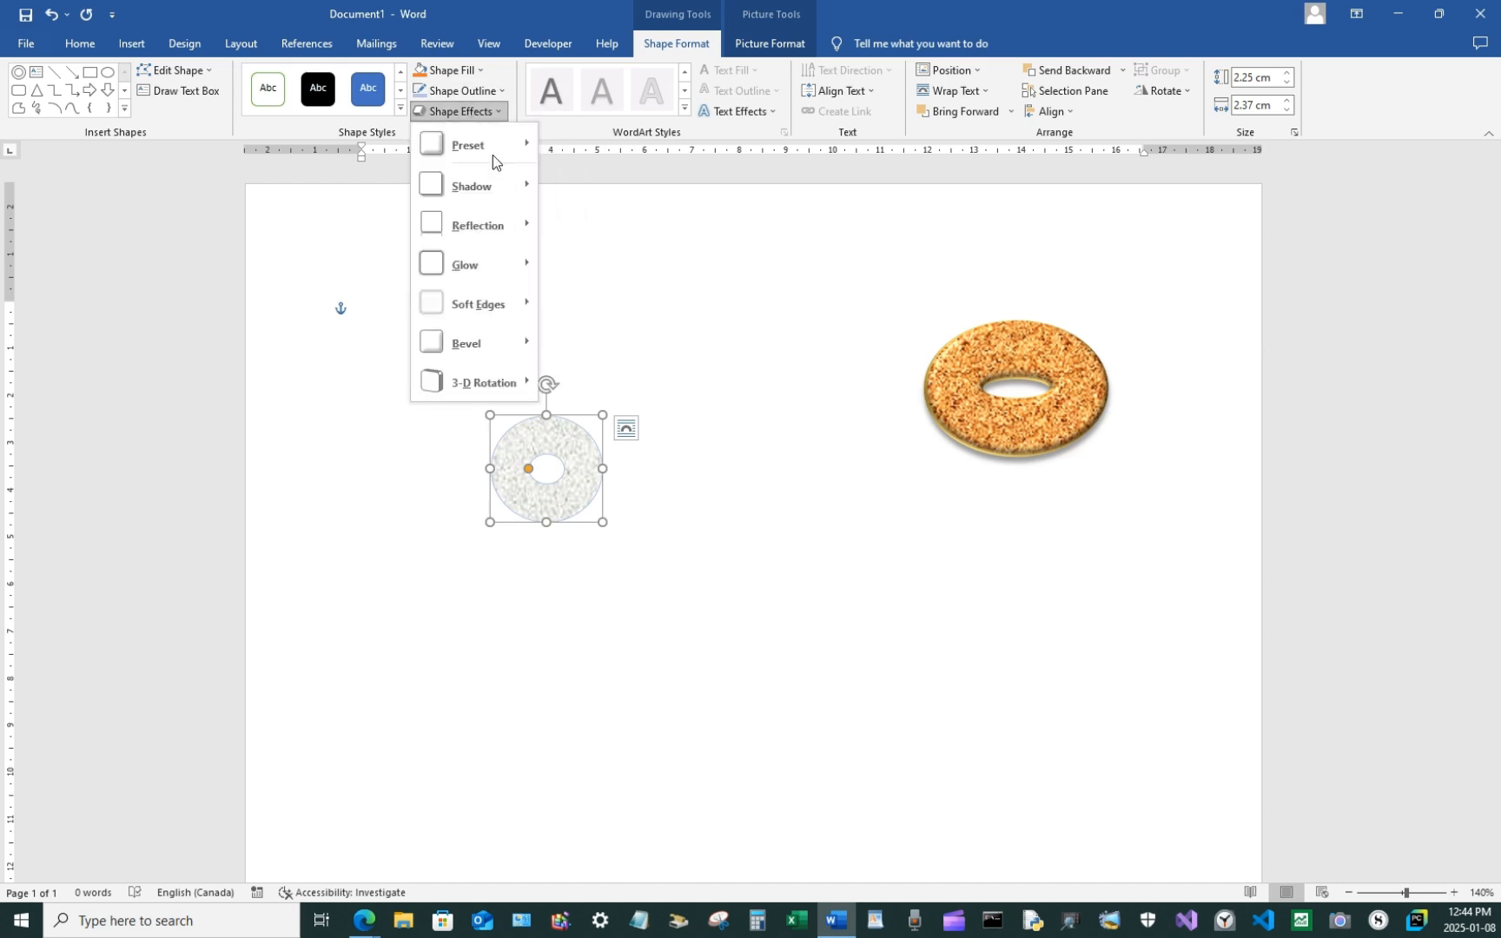
pyautogui.moveTo(500, 340)
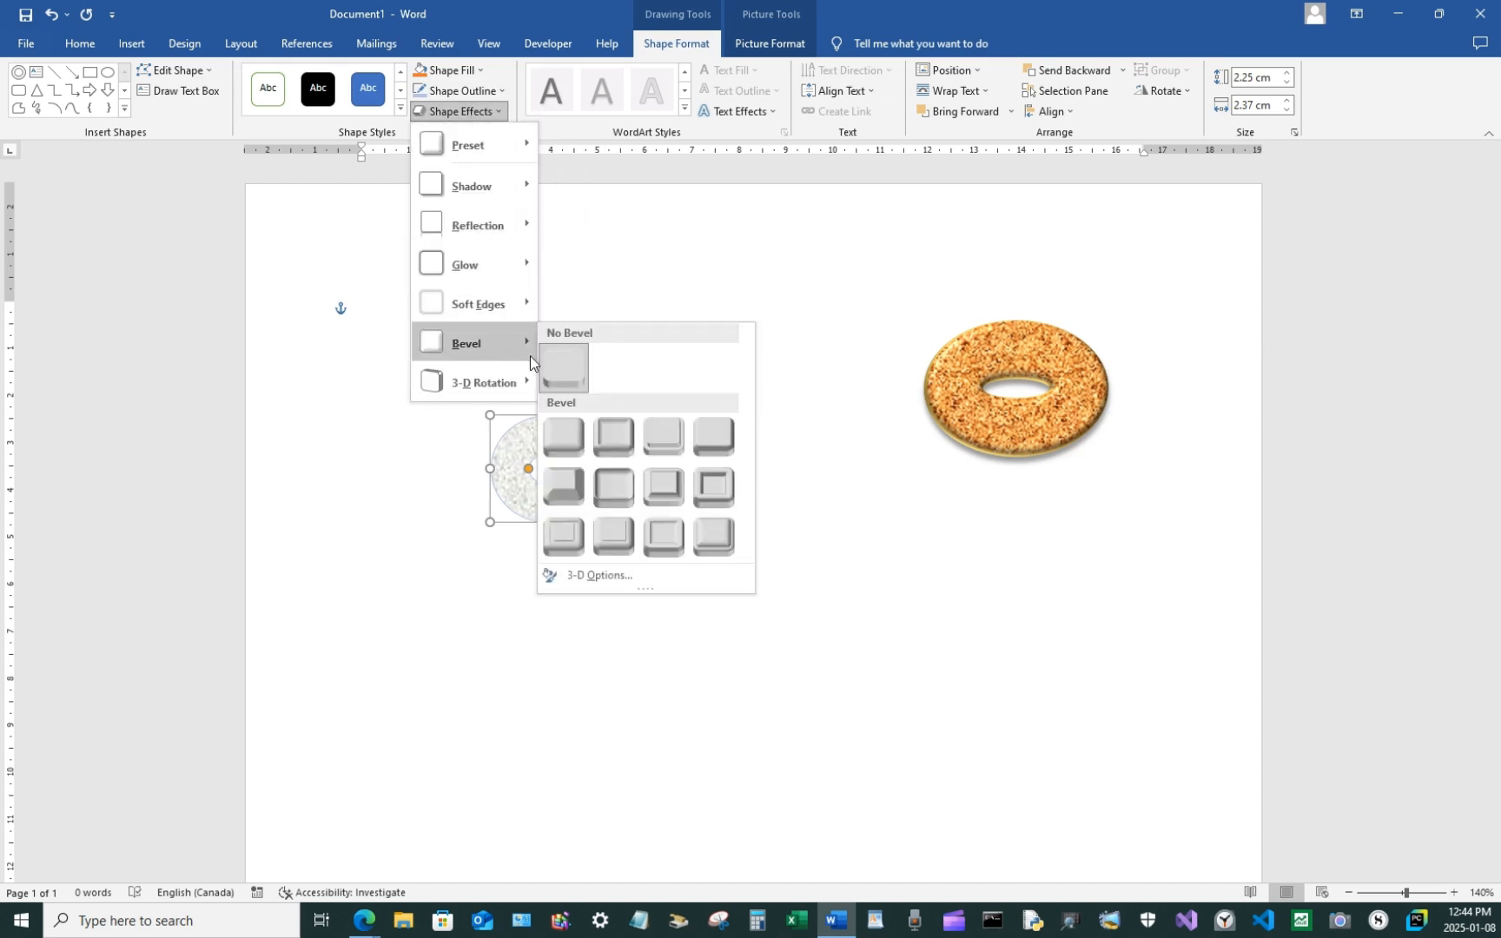
pyautogui.click(565, 439)
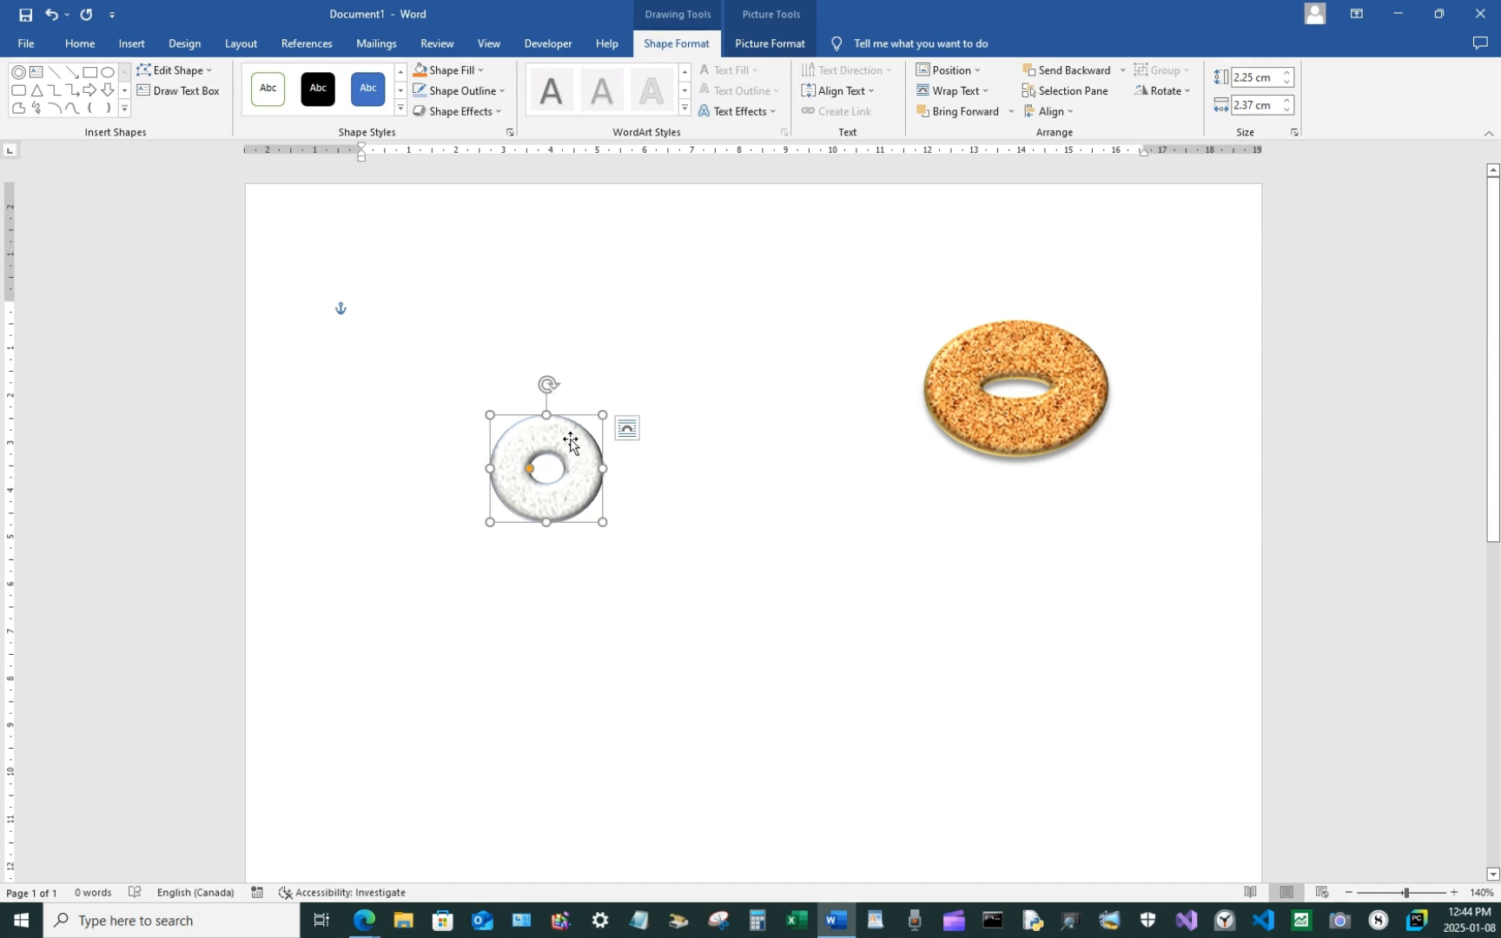
# Move the white donut slightly right and down, resize it to about 2.05 cm by 2.1 cm and fine-tune its hole
pyautogui.moveTo(574, 439); pyautogui.dragTo(663, 443)
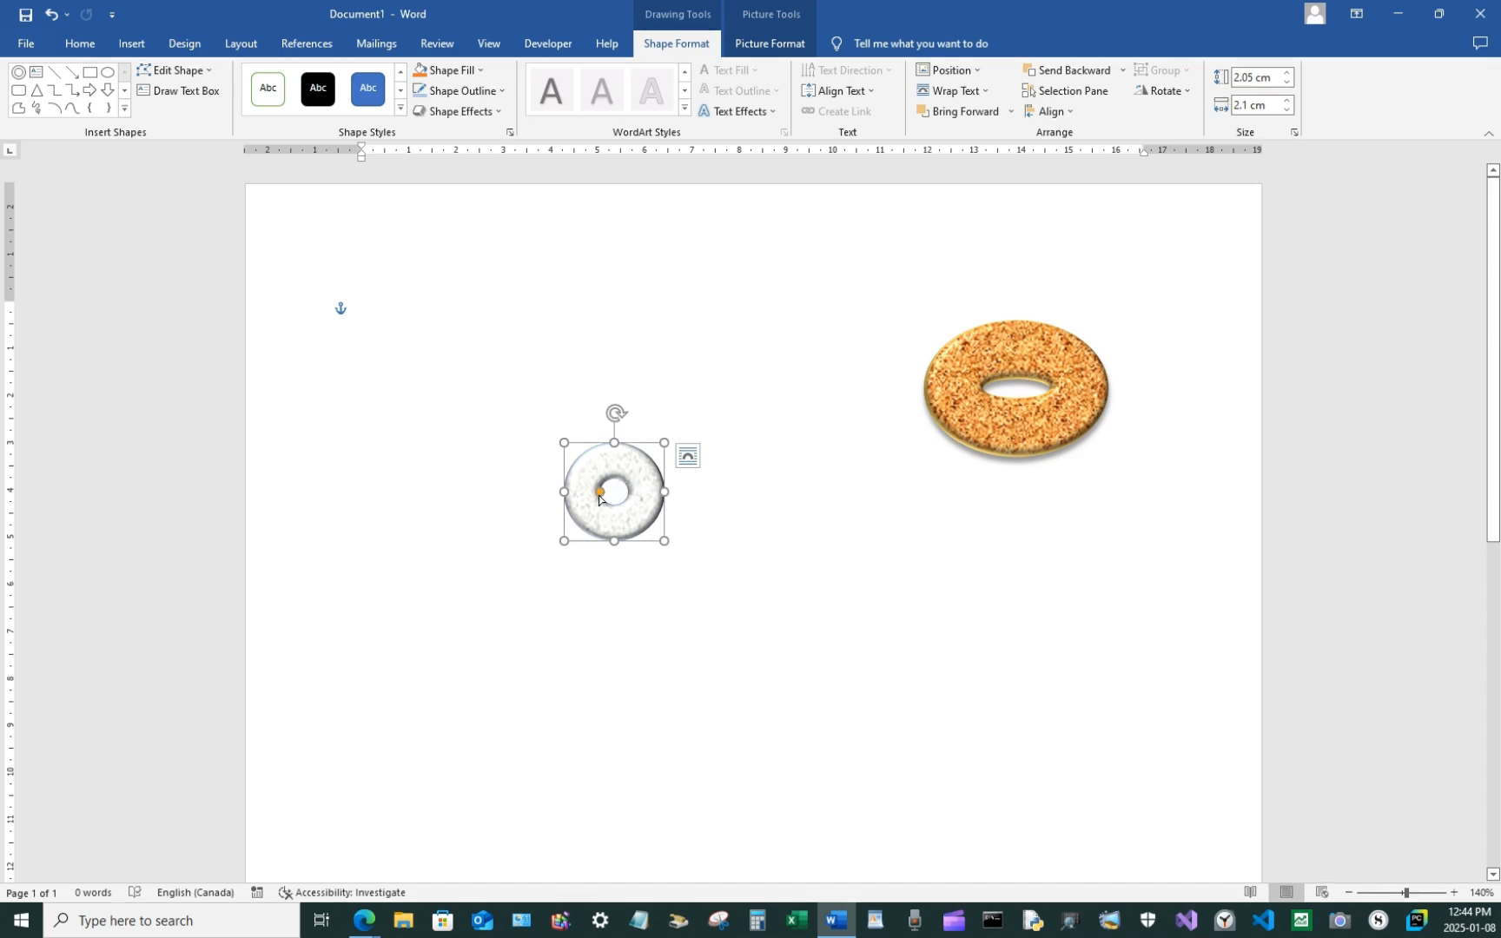
pyautogui.moveTo(599, 493); pyautogui.dragTo(598, 492)
# Compare the bevel presets on the white donut and reapply the first, rounded one
pyautogui.click(461, 110)
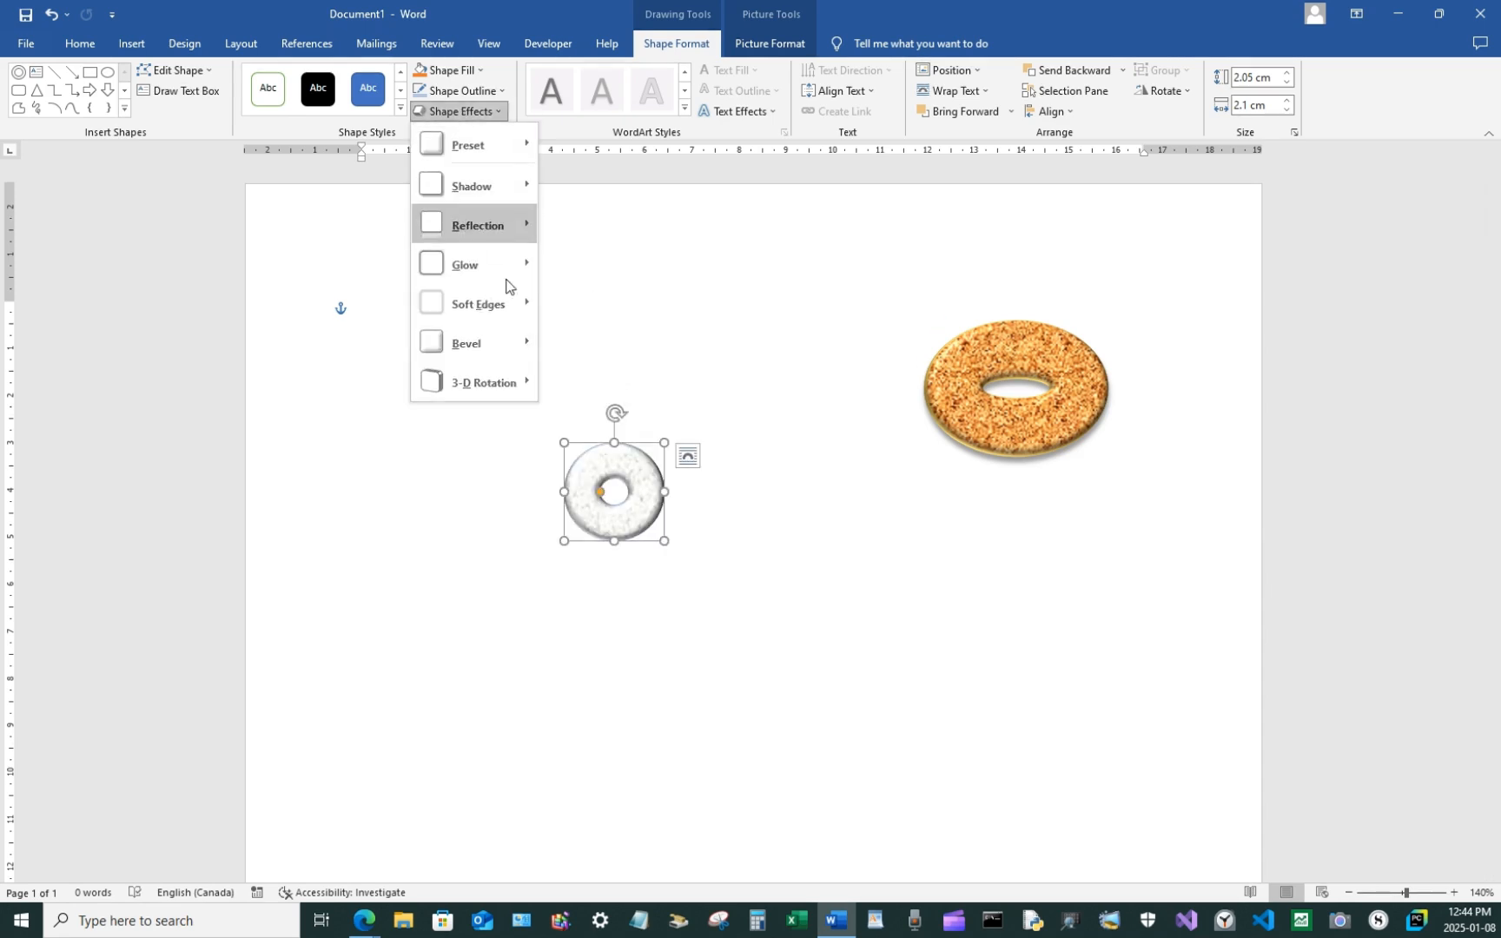
pyautogui.moveTo(512, 342)
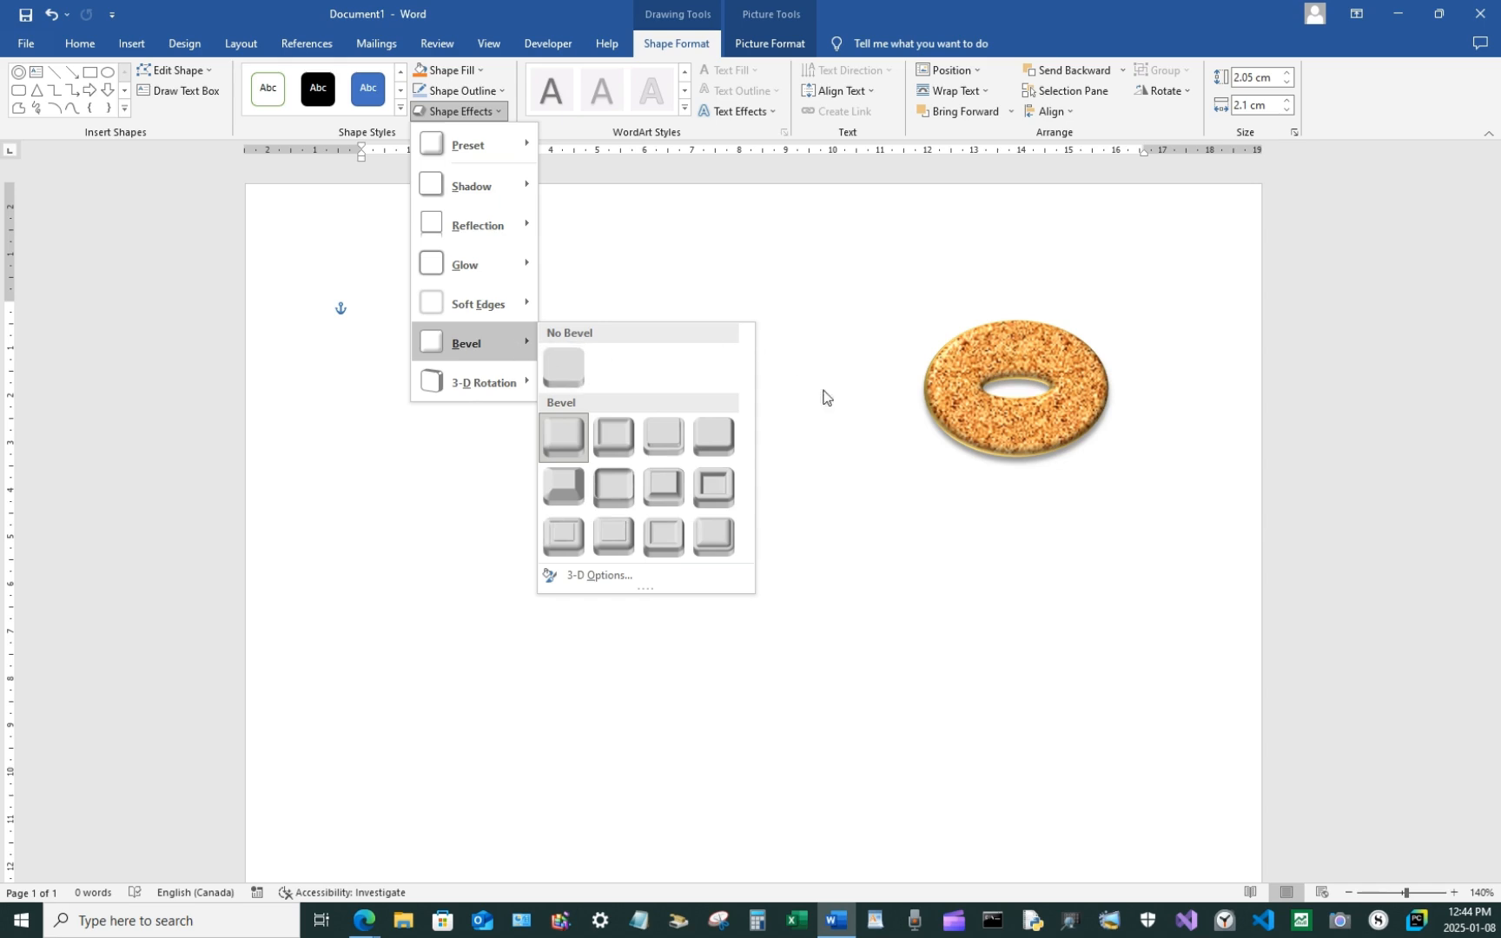
pyautogui.scroll(-2, 830, 489)
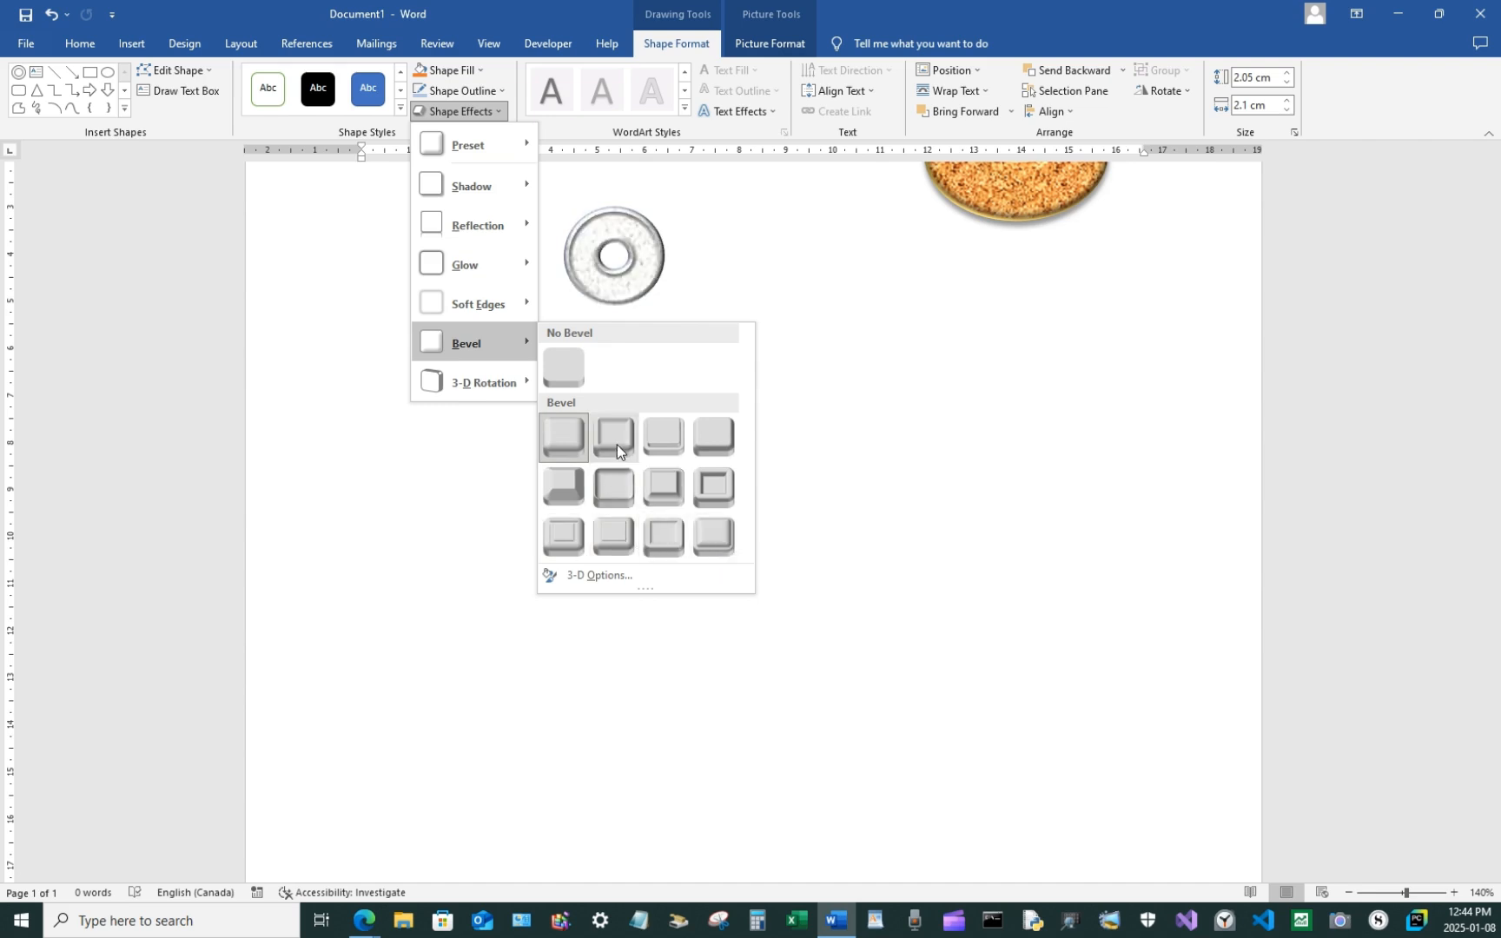
pyautogui.click(569, 435)
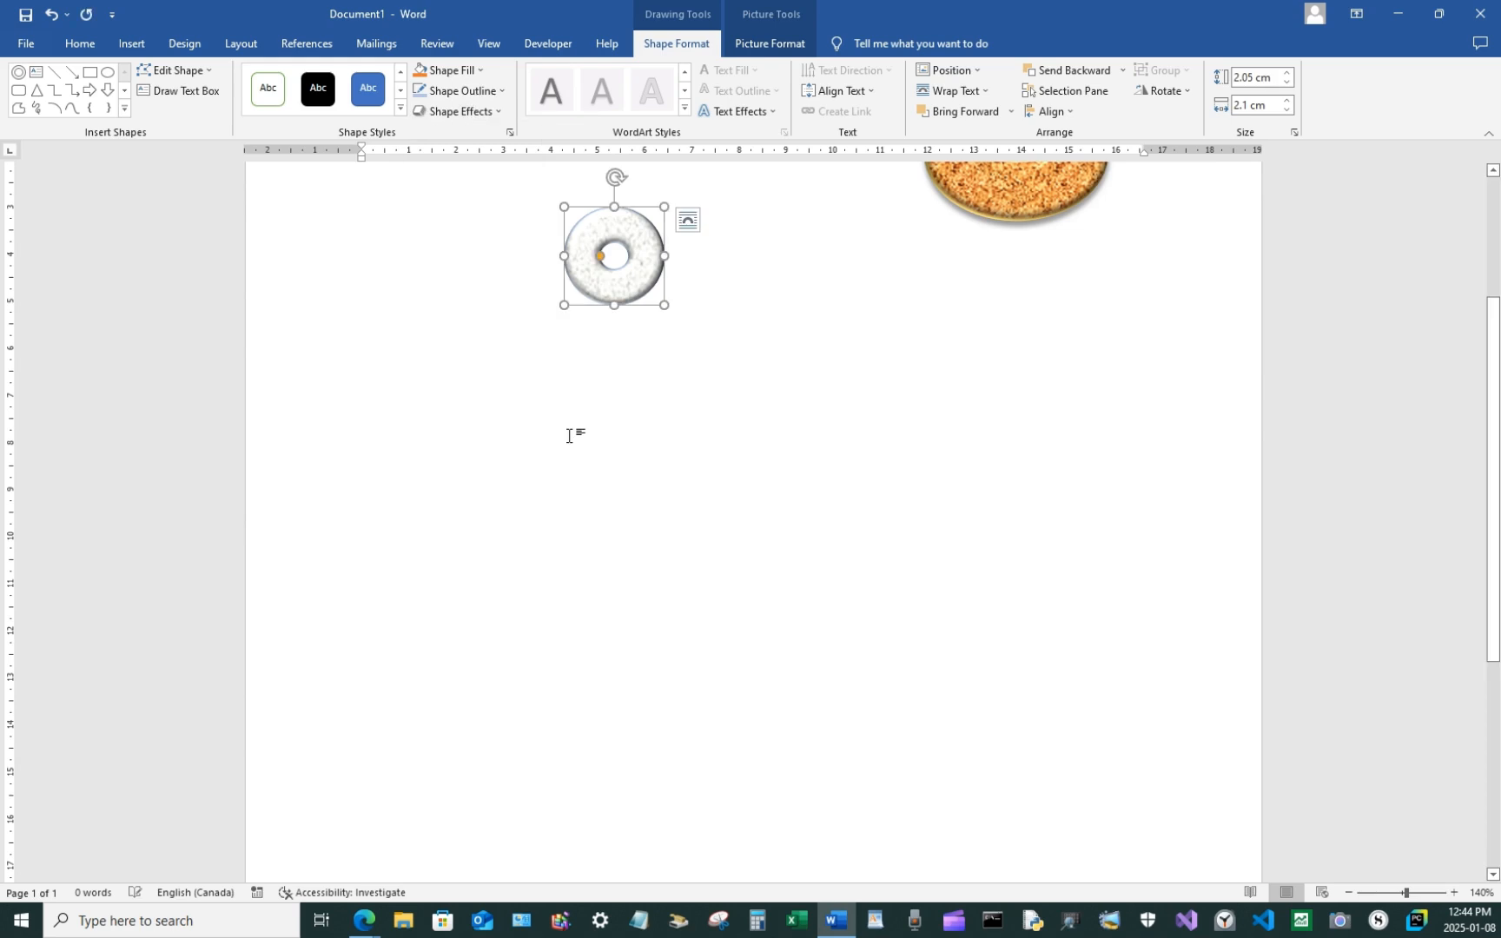
# Apply the Perspective: Left 3-D rotation to the white donut and deselect it
pyautogui.click(443, 111)
pyautogui.moveTo(493, 380)
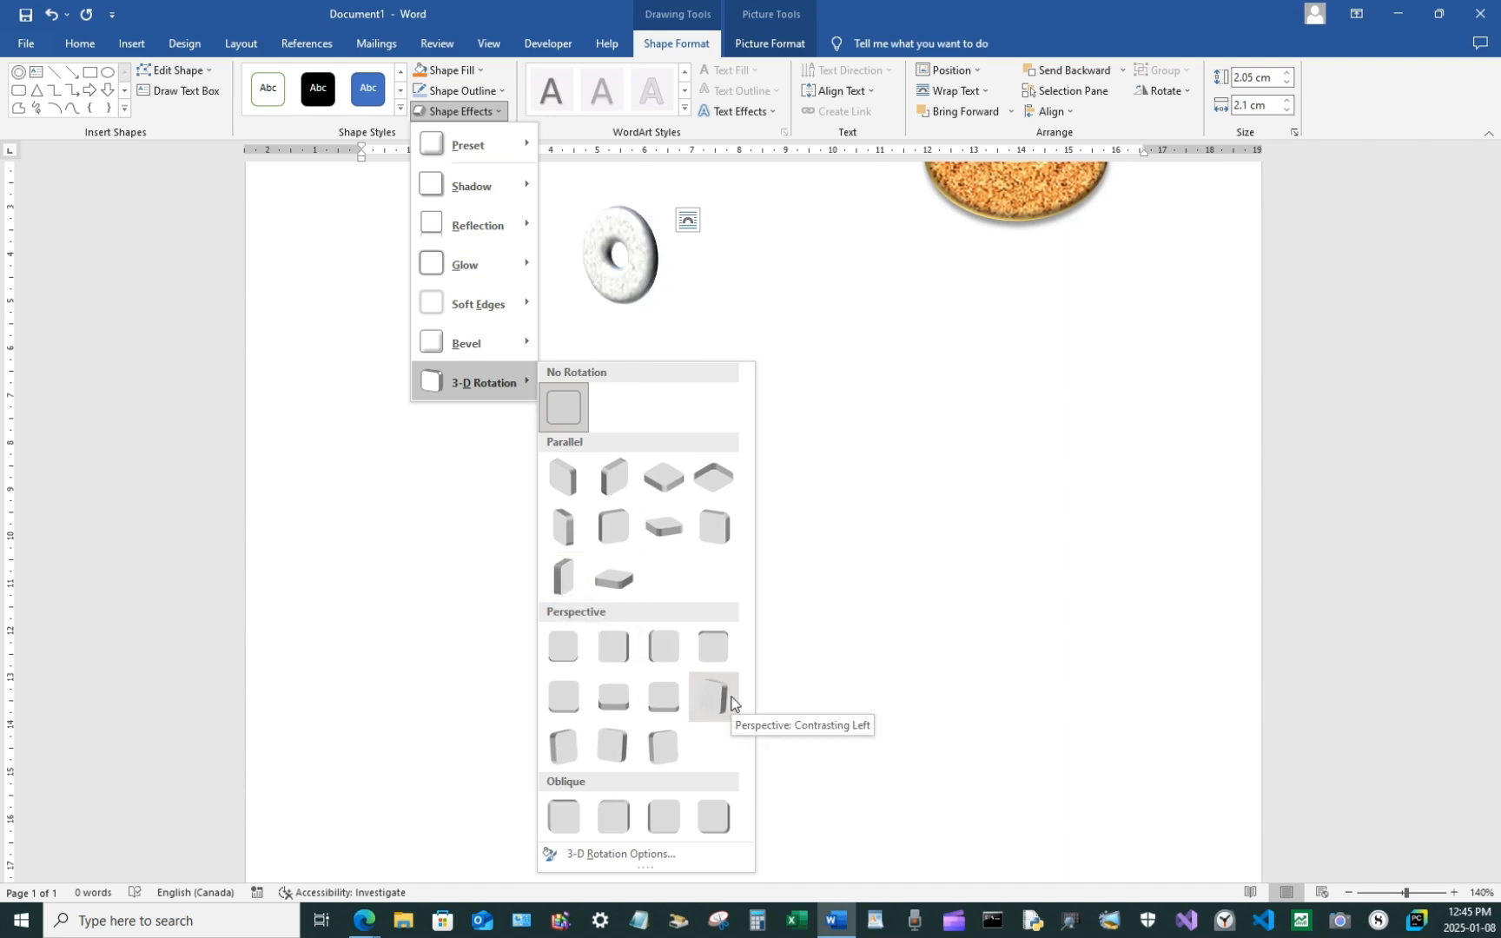
pyautogui.click(624, 653)
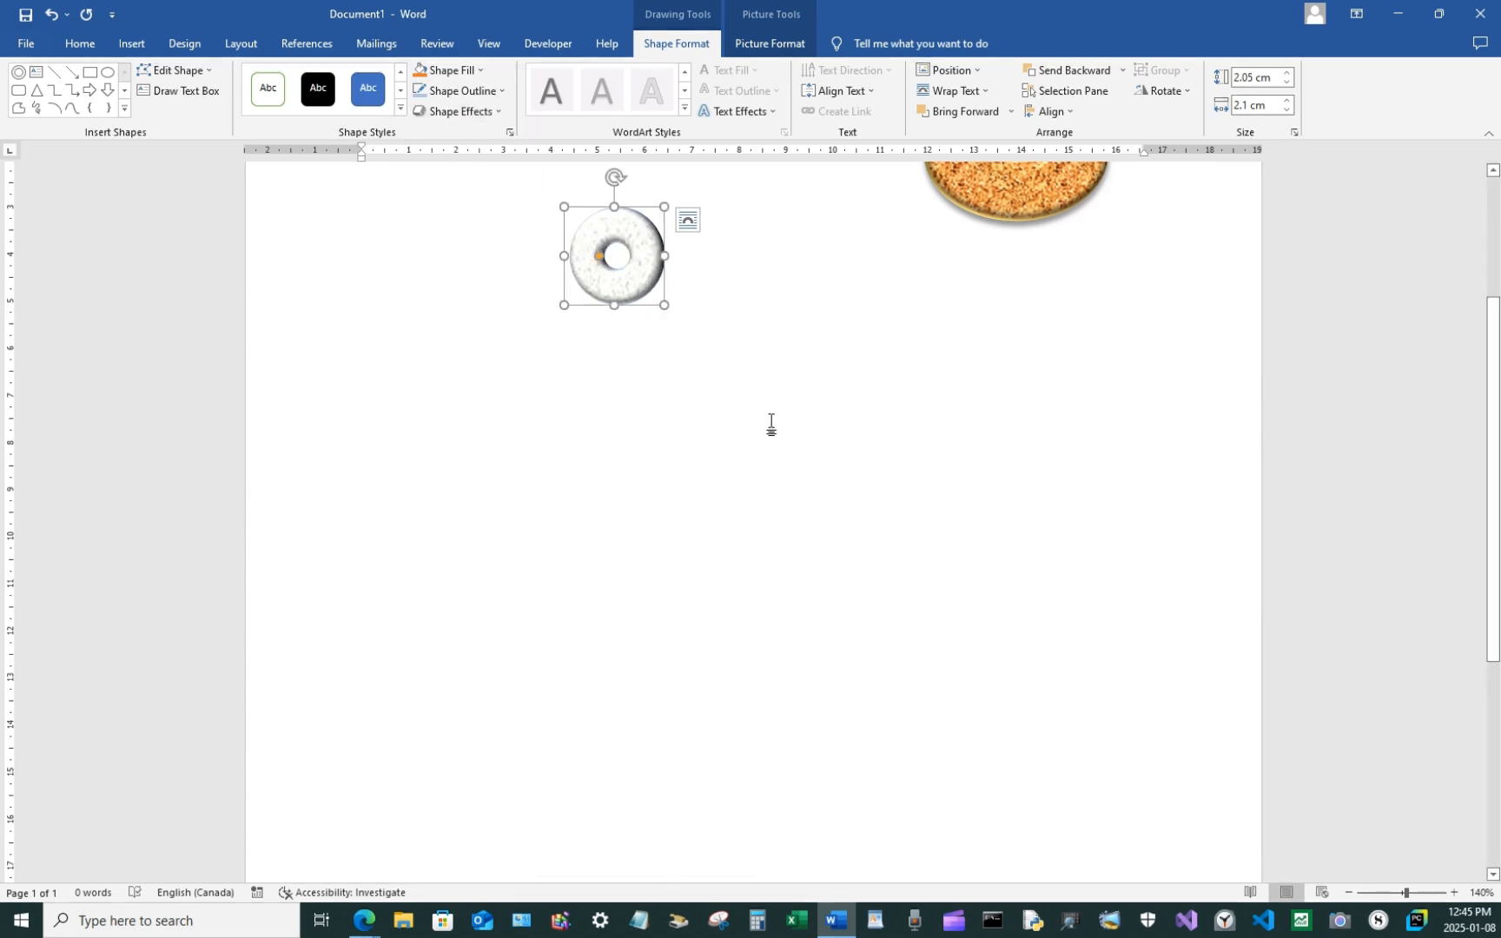
pyautogui.click(673, 392)
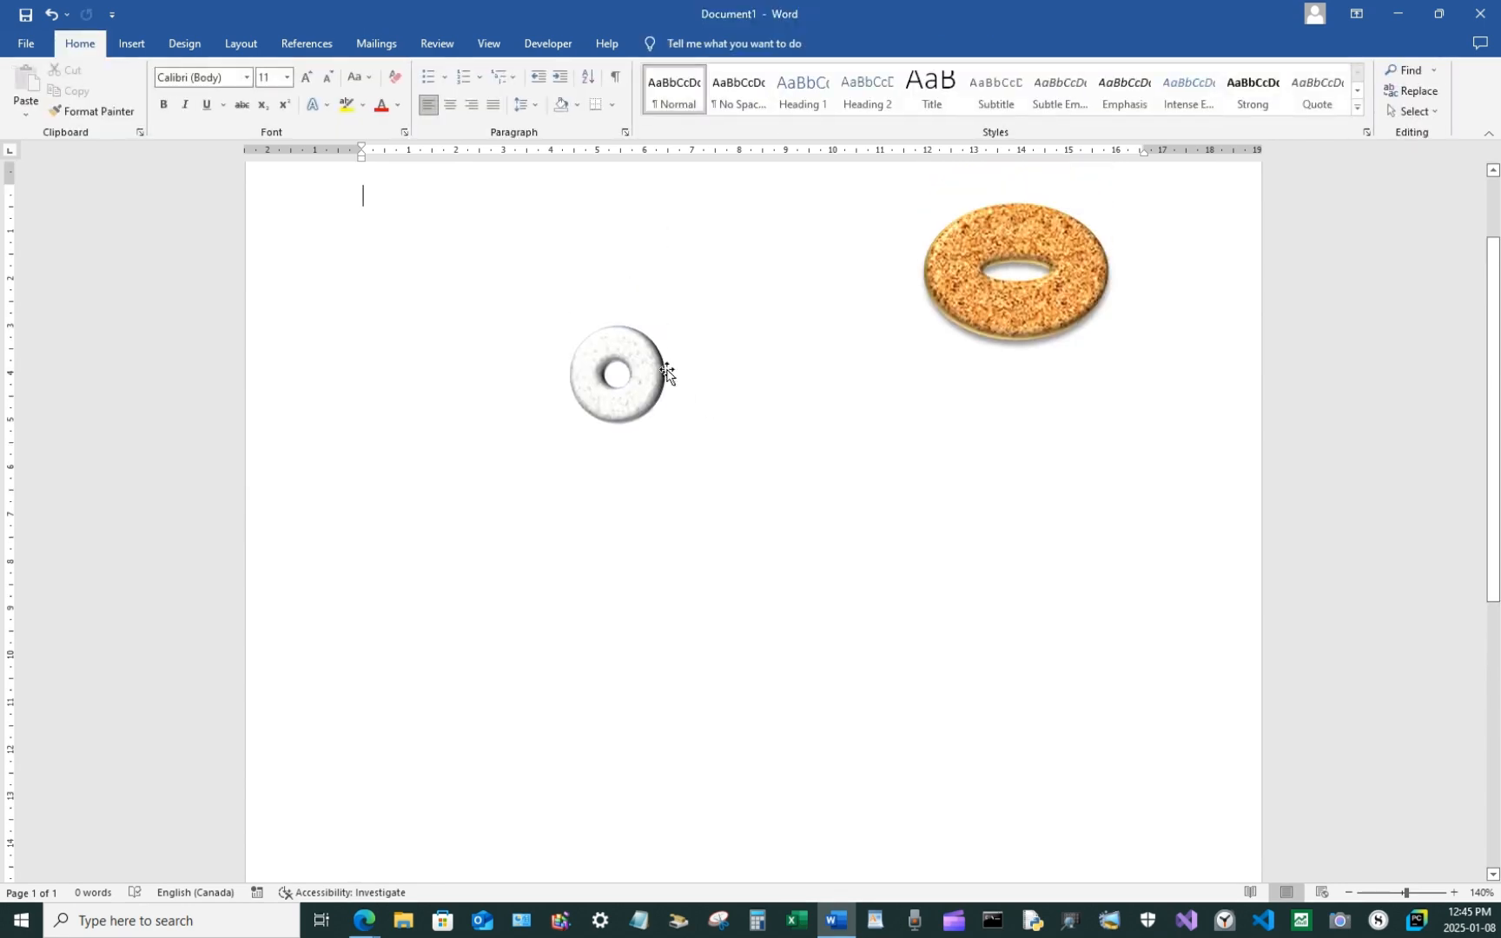
pyautogui.click(654, 363)
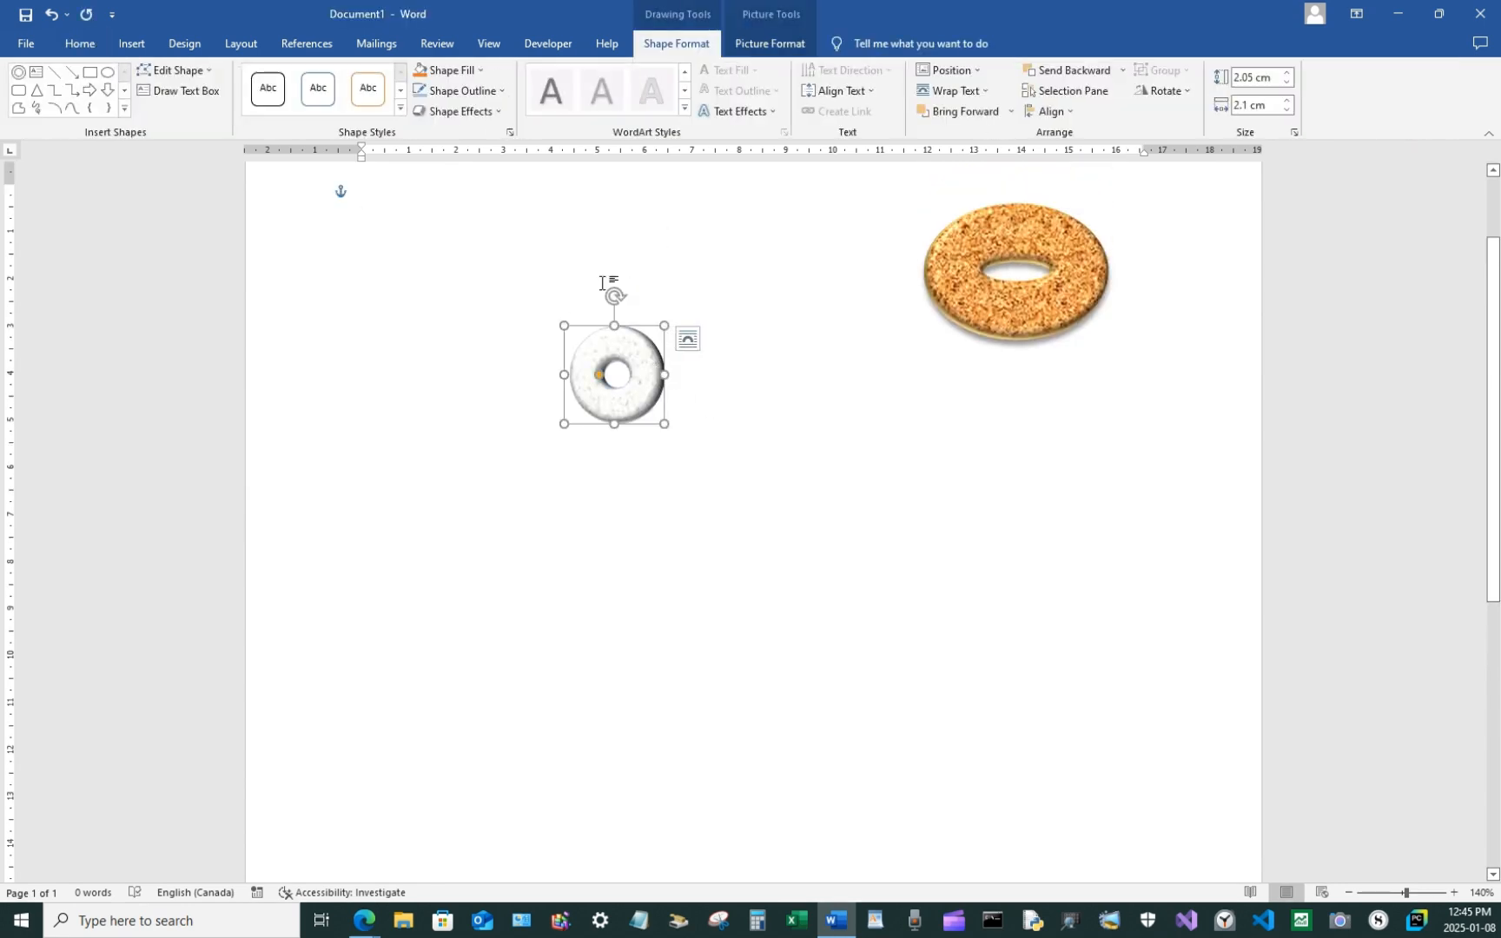
pyautogui.click(465, 91)
pyautogui.click(465, 94)
pyautogui.click(468, 118)
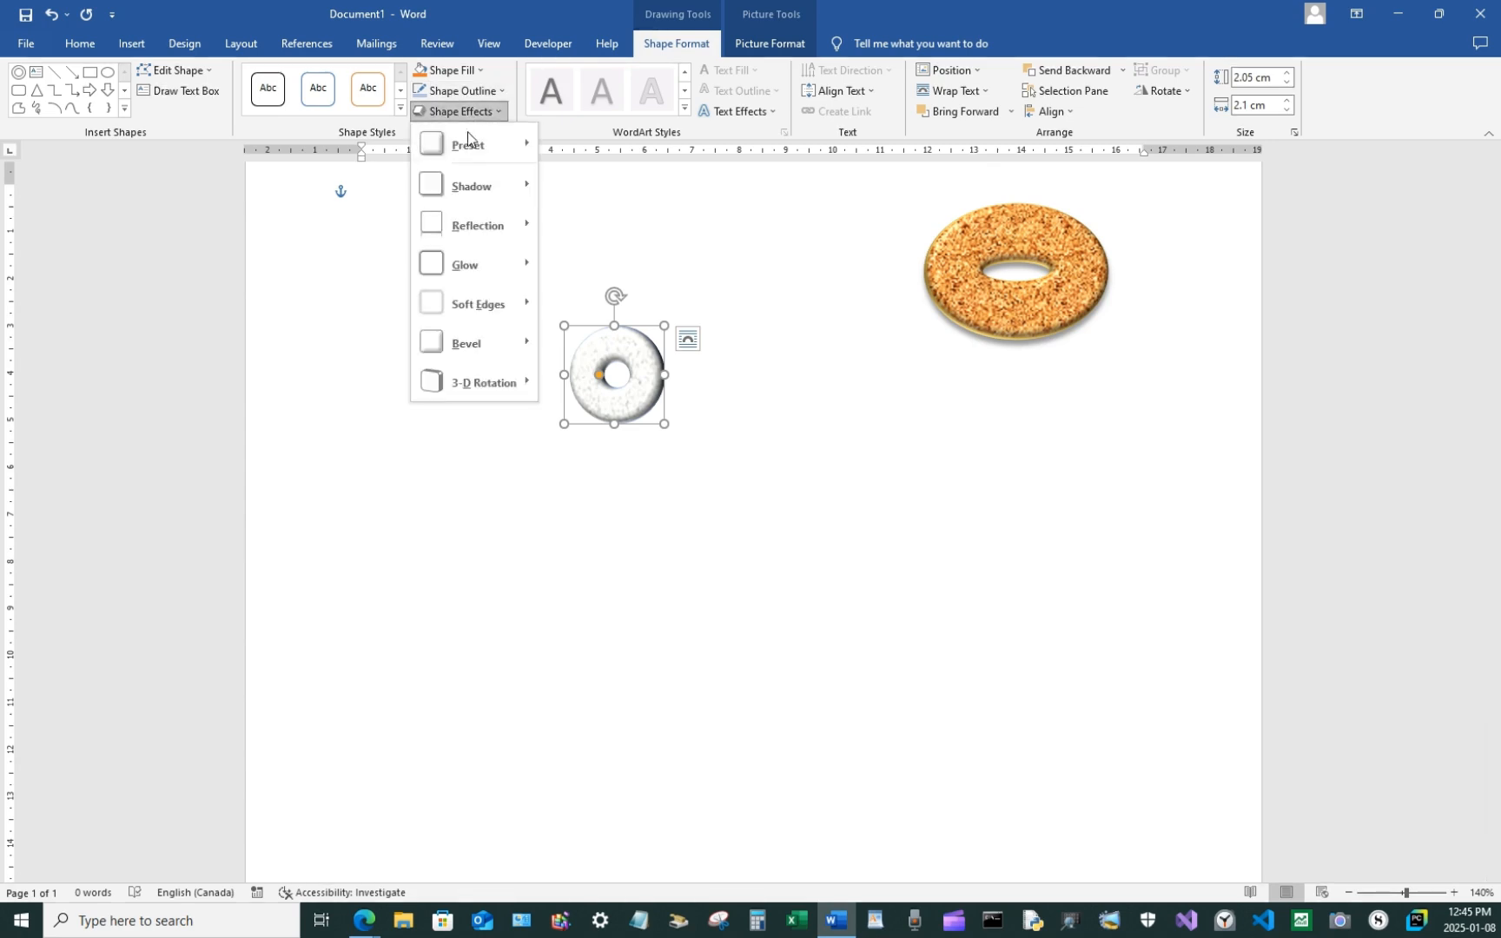
pyautogui.moveTo(489, 301)
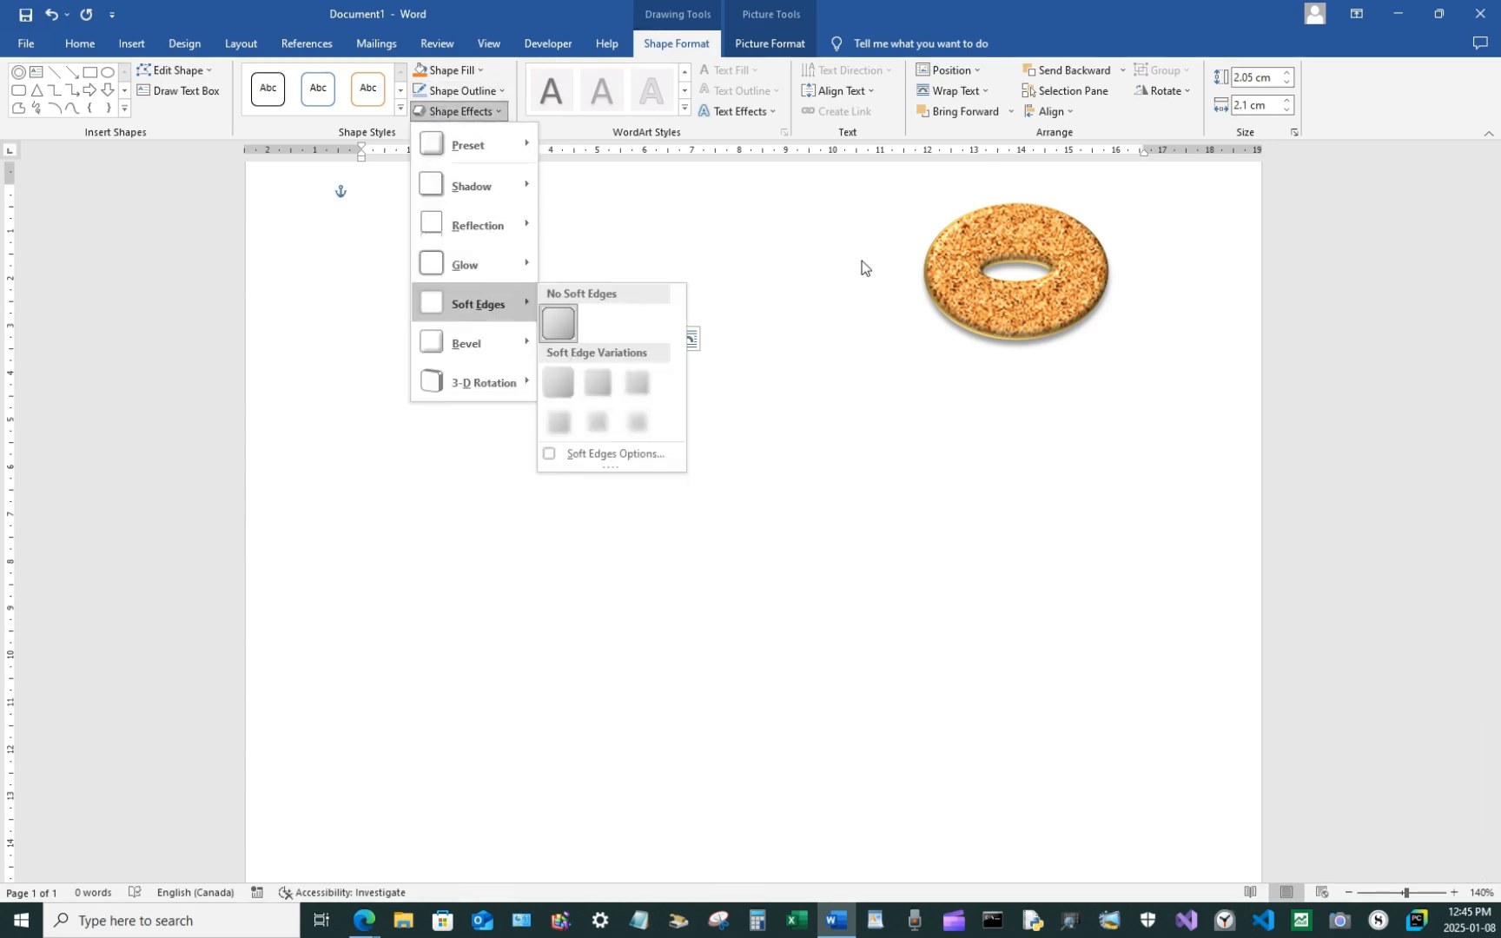
pyautogui.scroll(3, 841, 289)
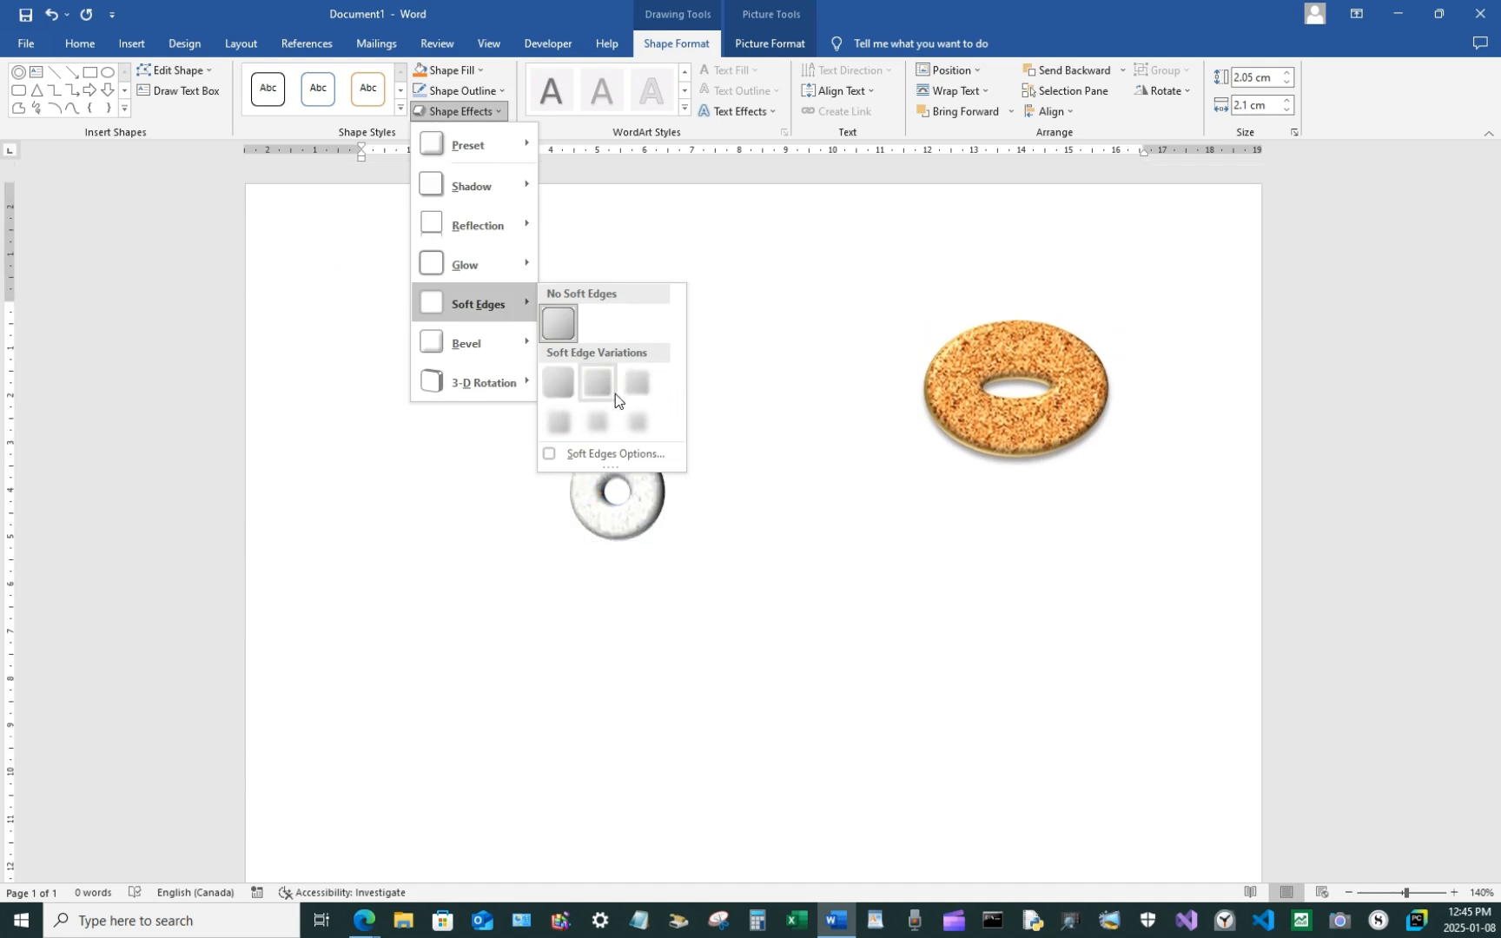
pyautogui.press('Escape')
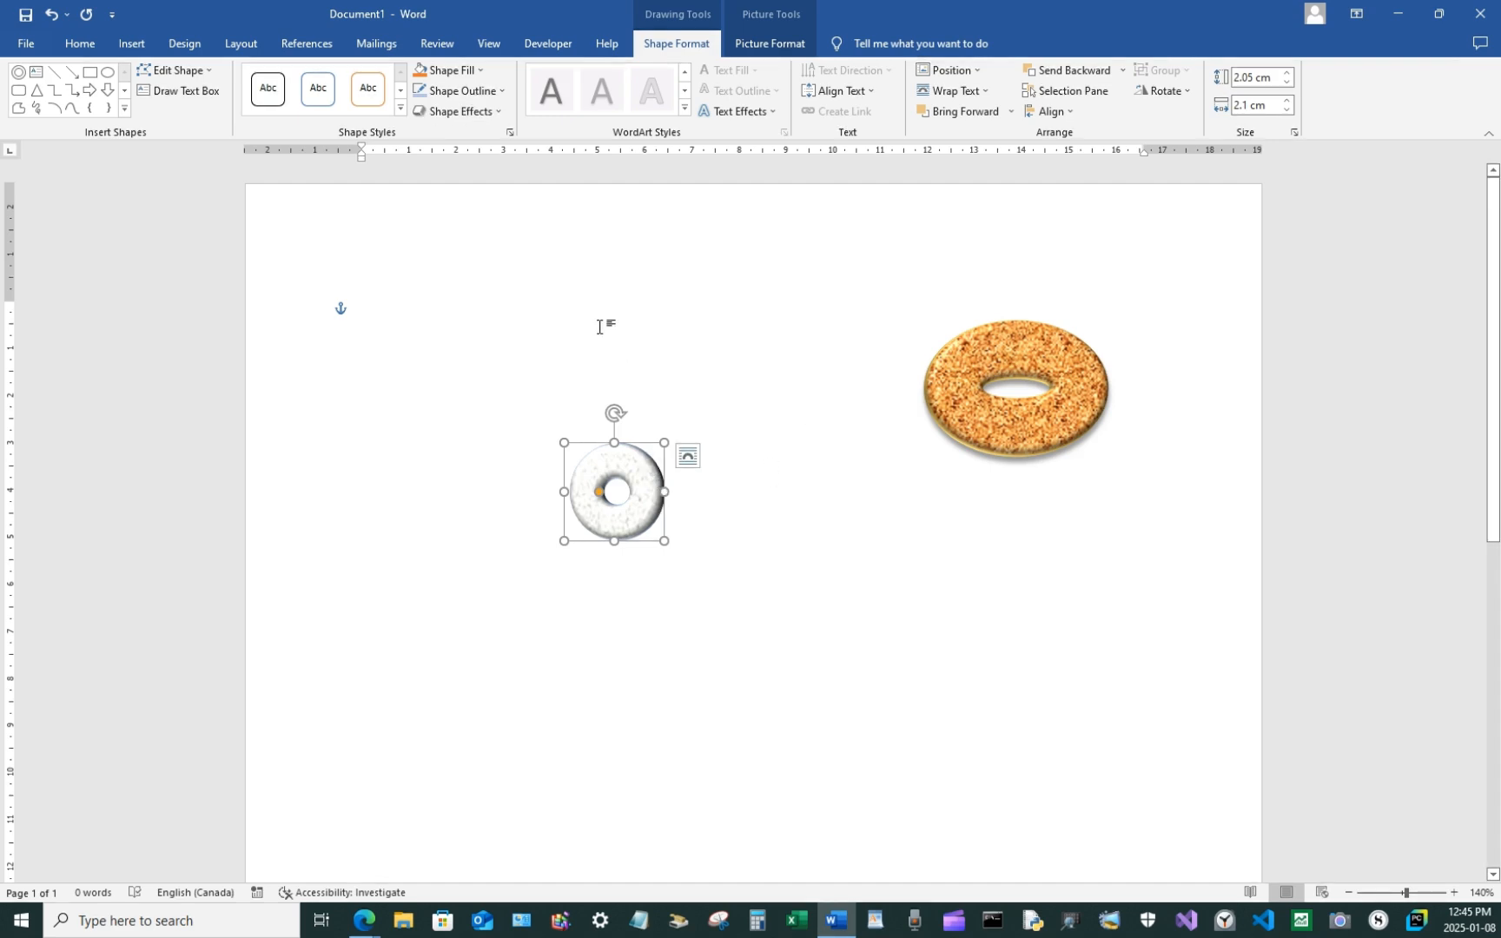
# Move the white donut up and to the right, into the space beside the orange donut
pyautogui.moveTo(625, 445); pyautogui.dragTo(747, 309)
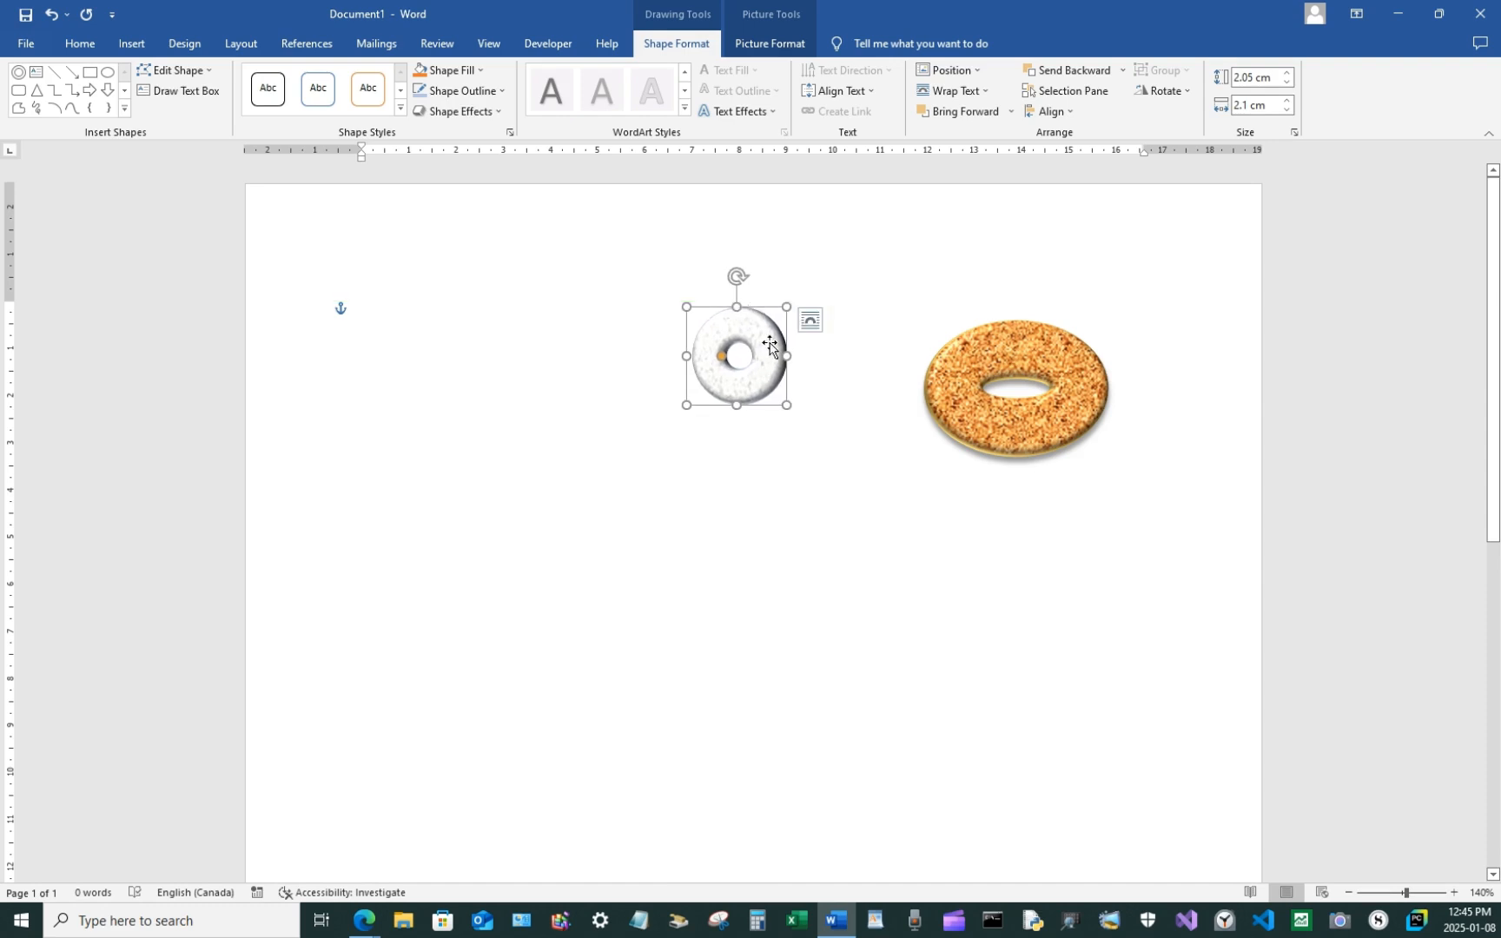
# Duplicate the white donut, enlarging the copy to about 2.87 cm by 2.99 cm and placing it lower on the page
pyautogui.rightClick(770, 342)
pyautogui.click(851, 420)
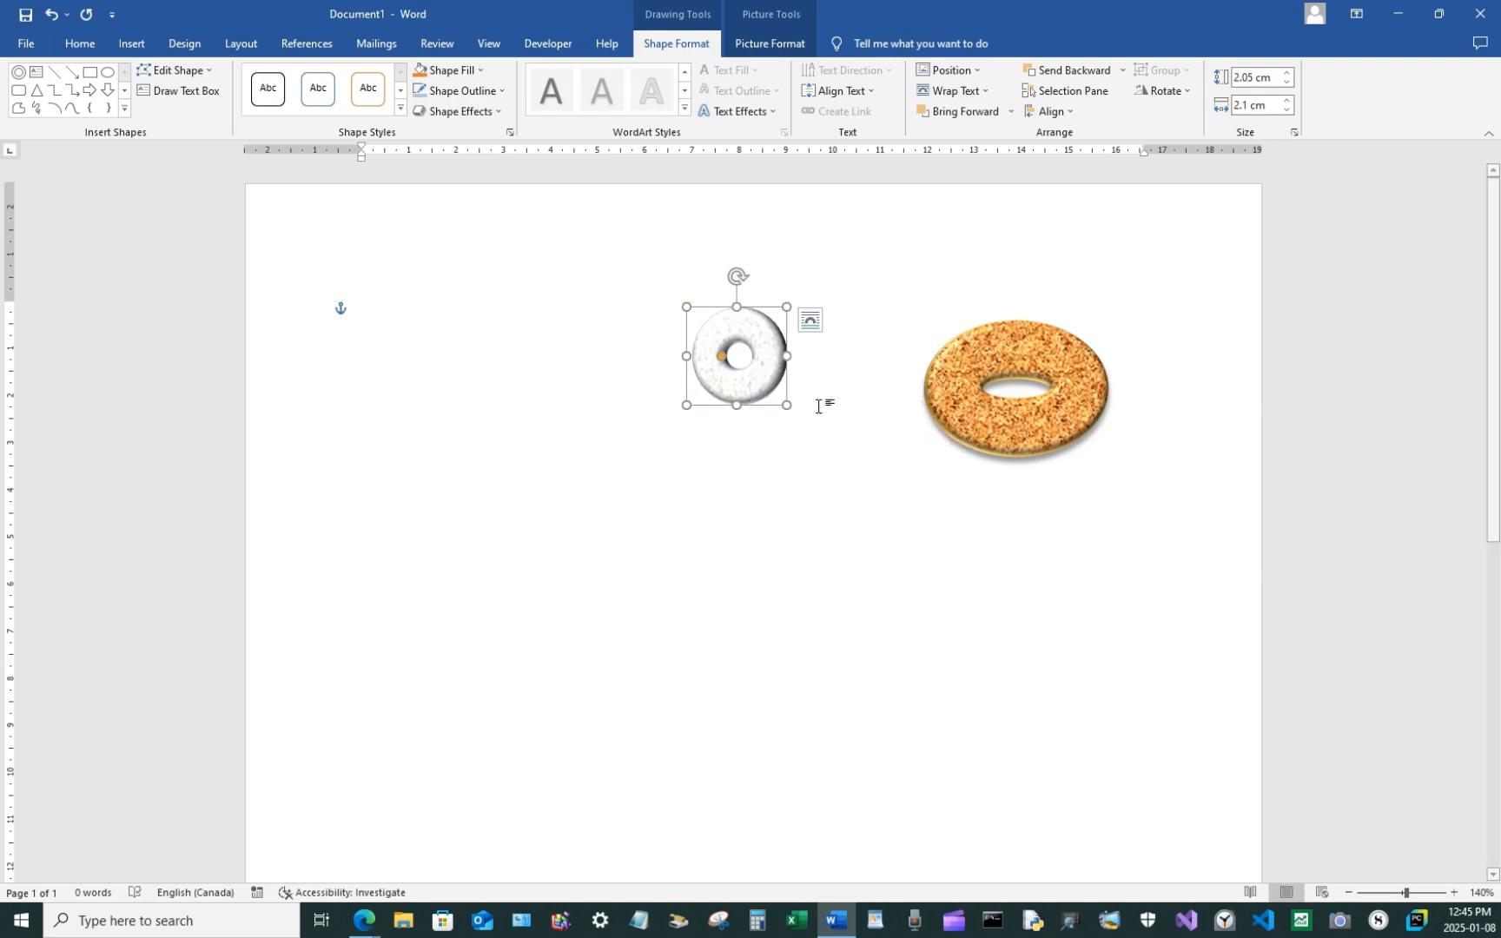
pyautogui.click(327, 505)
pyautogui.rightClick(430, 525)
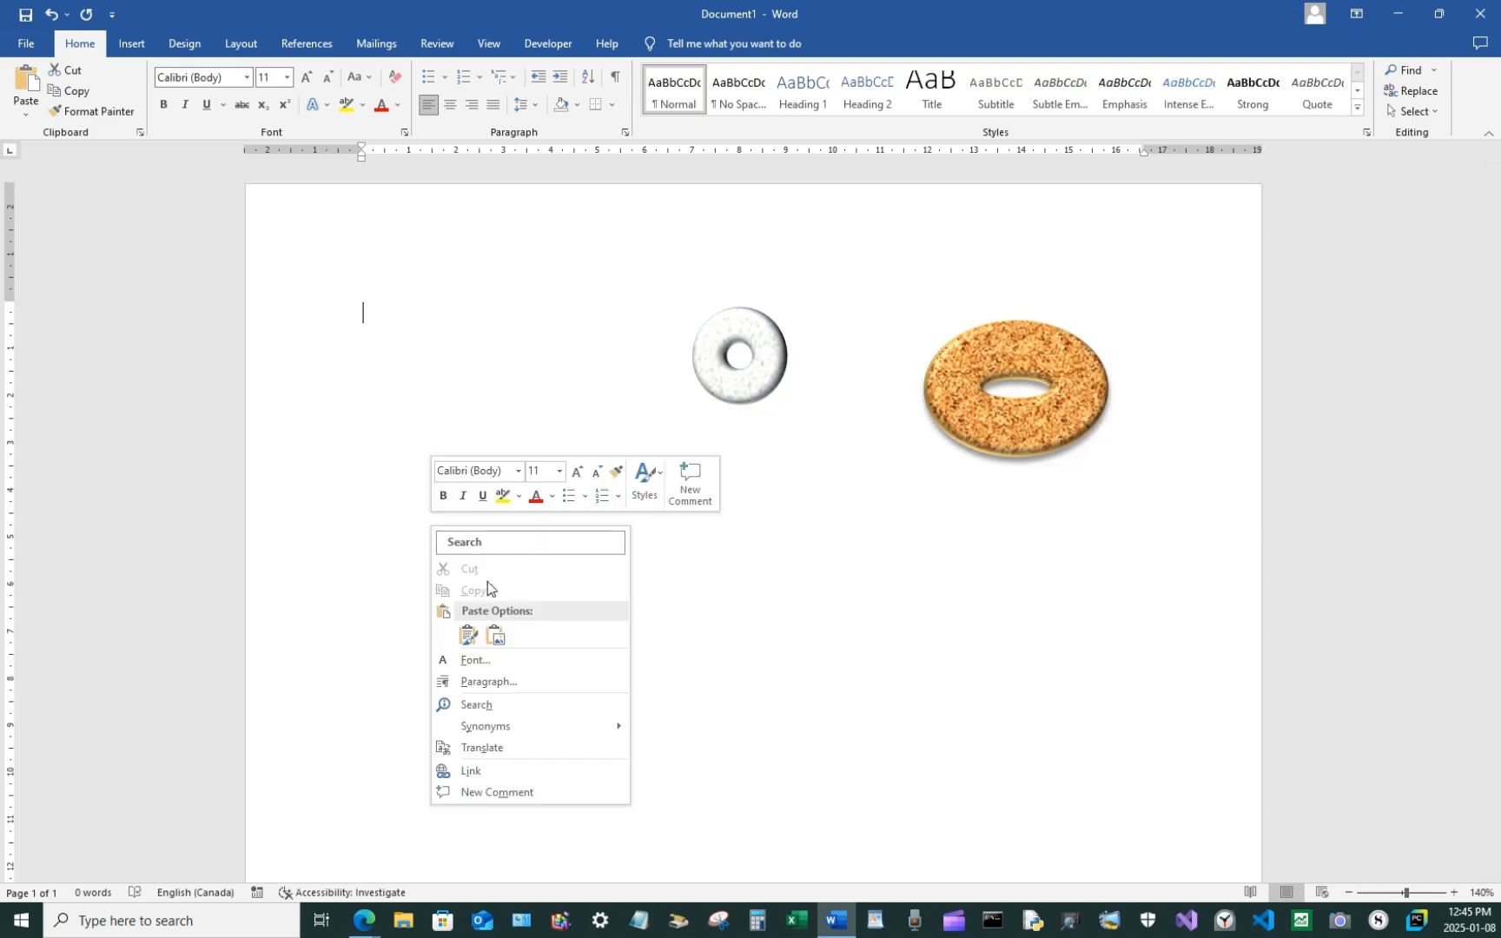
pyautogui.click(467, 635)
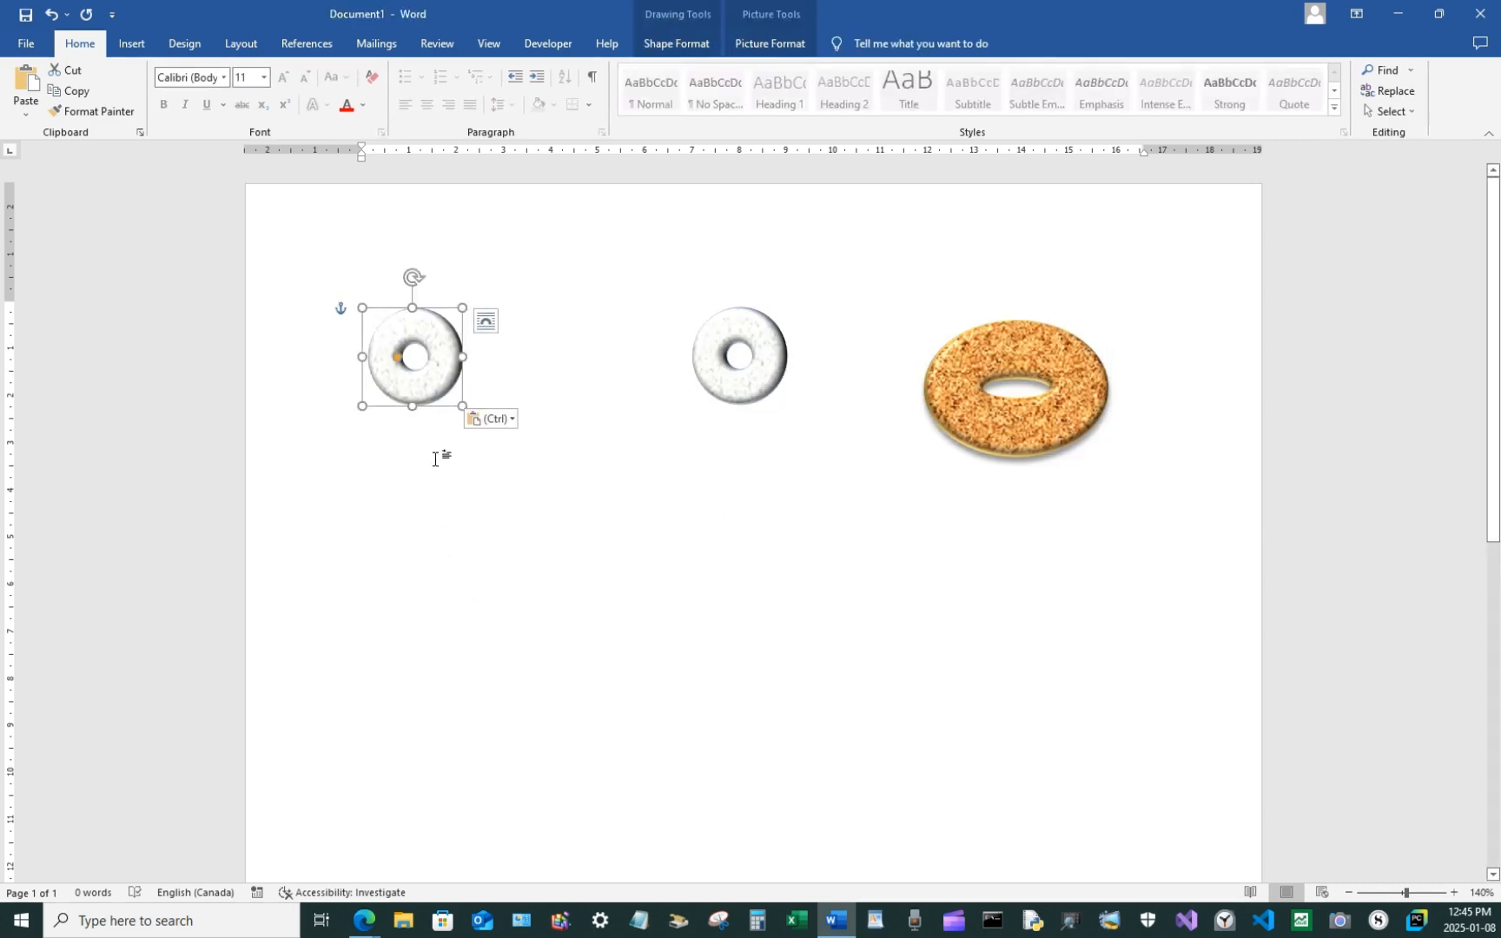
pyautogui.moveTo(462, 406); pyautogui.dragTo(505, 444)
pyautogui.moveTo(469, 309); pyautogui.dragTo(554, 493)
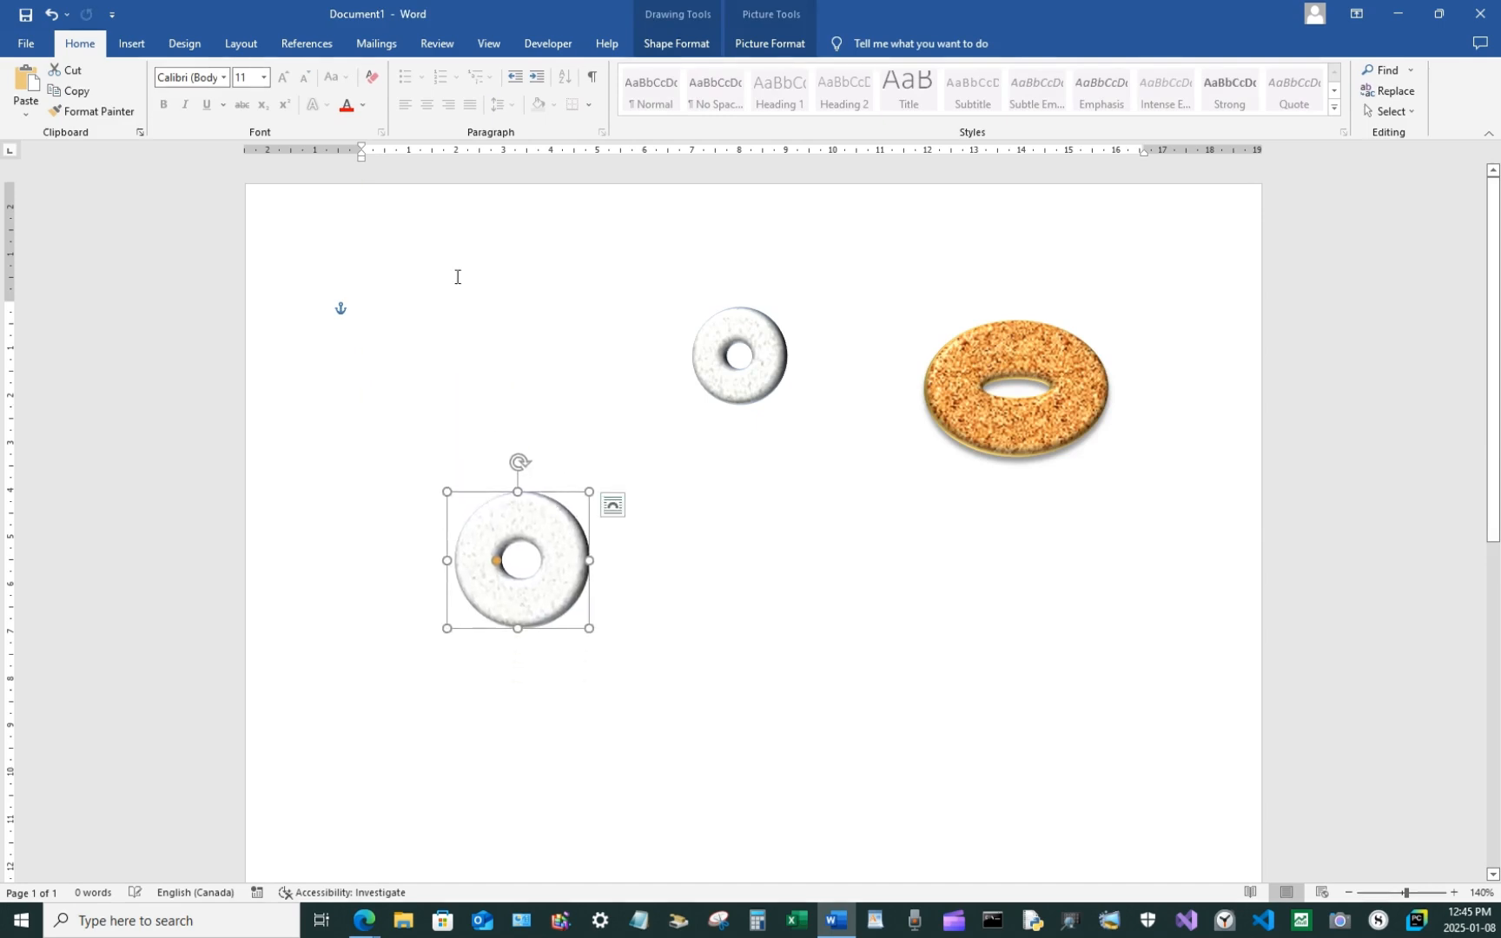
# Fill the enlarged copy with dark gold and place it below the white donut, with a smaller hole
pyautogui.click(694, 48)
pyautogui.click(465, 71)
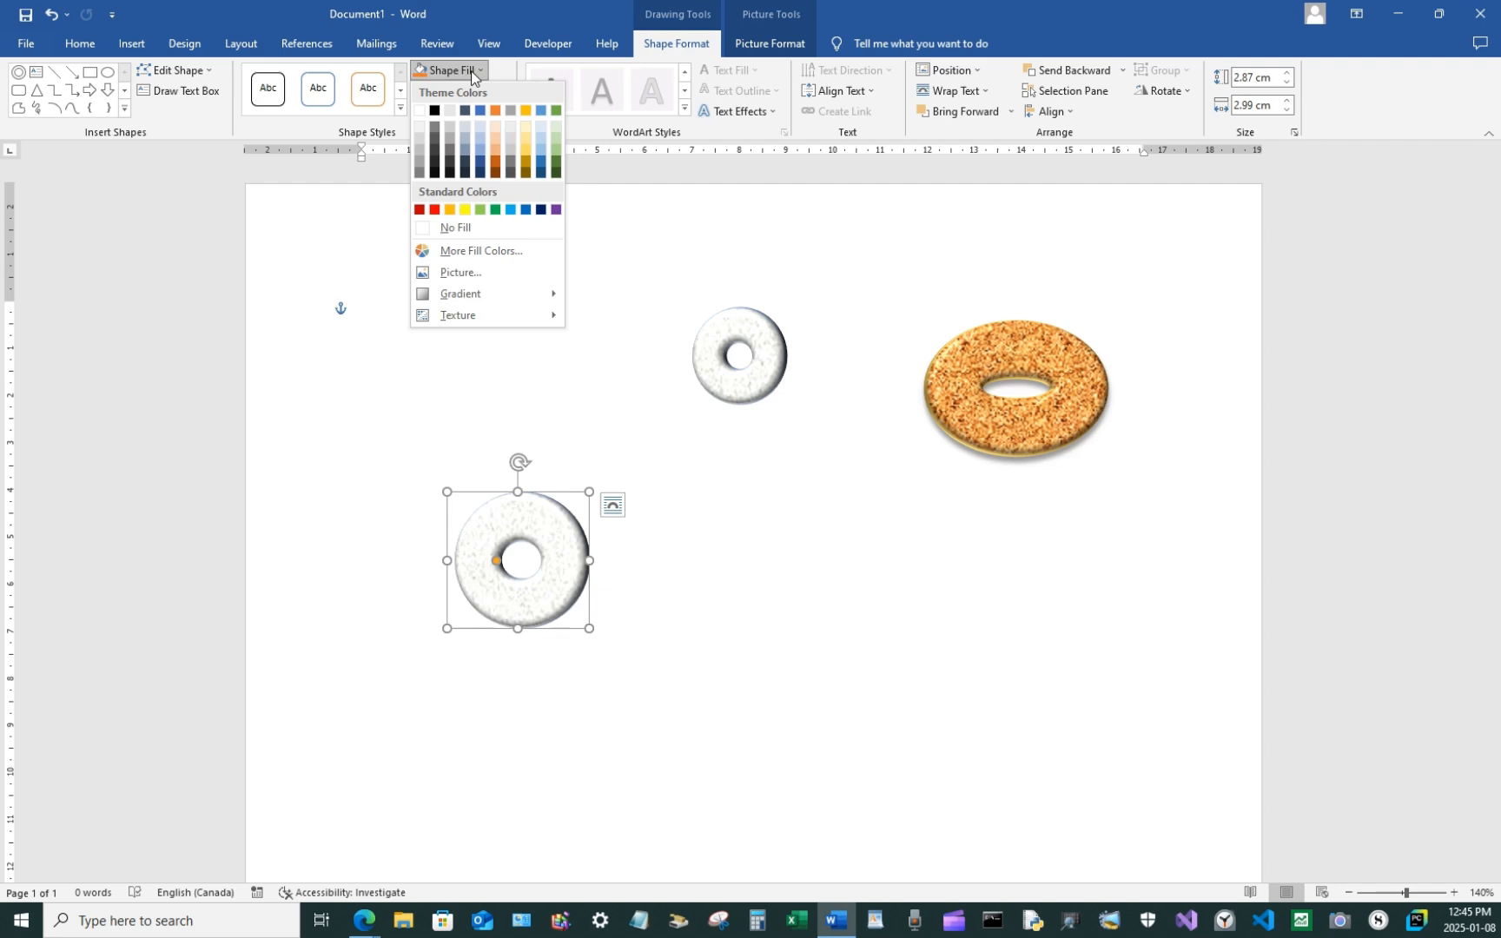
pyautogui.click(526, 165)
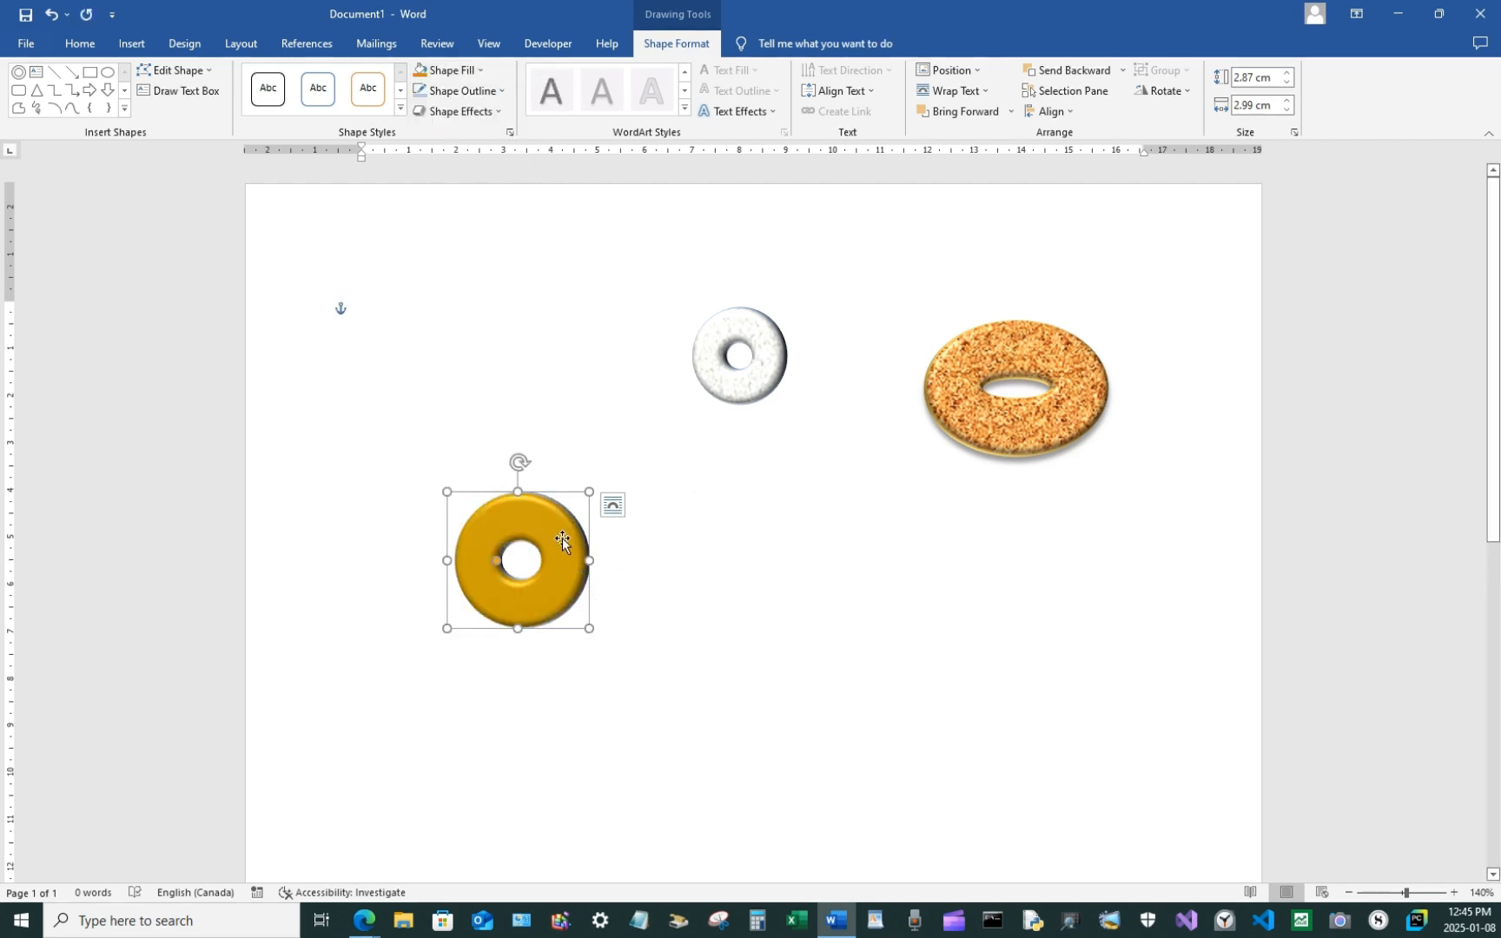
pyautogui.moveTo(562, 539); pyautogui.dragTo(777, 533)
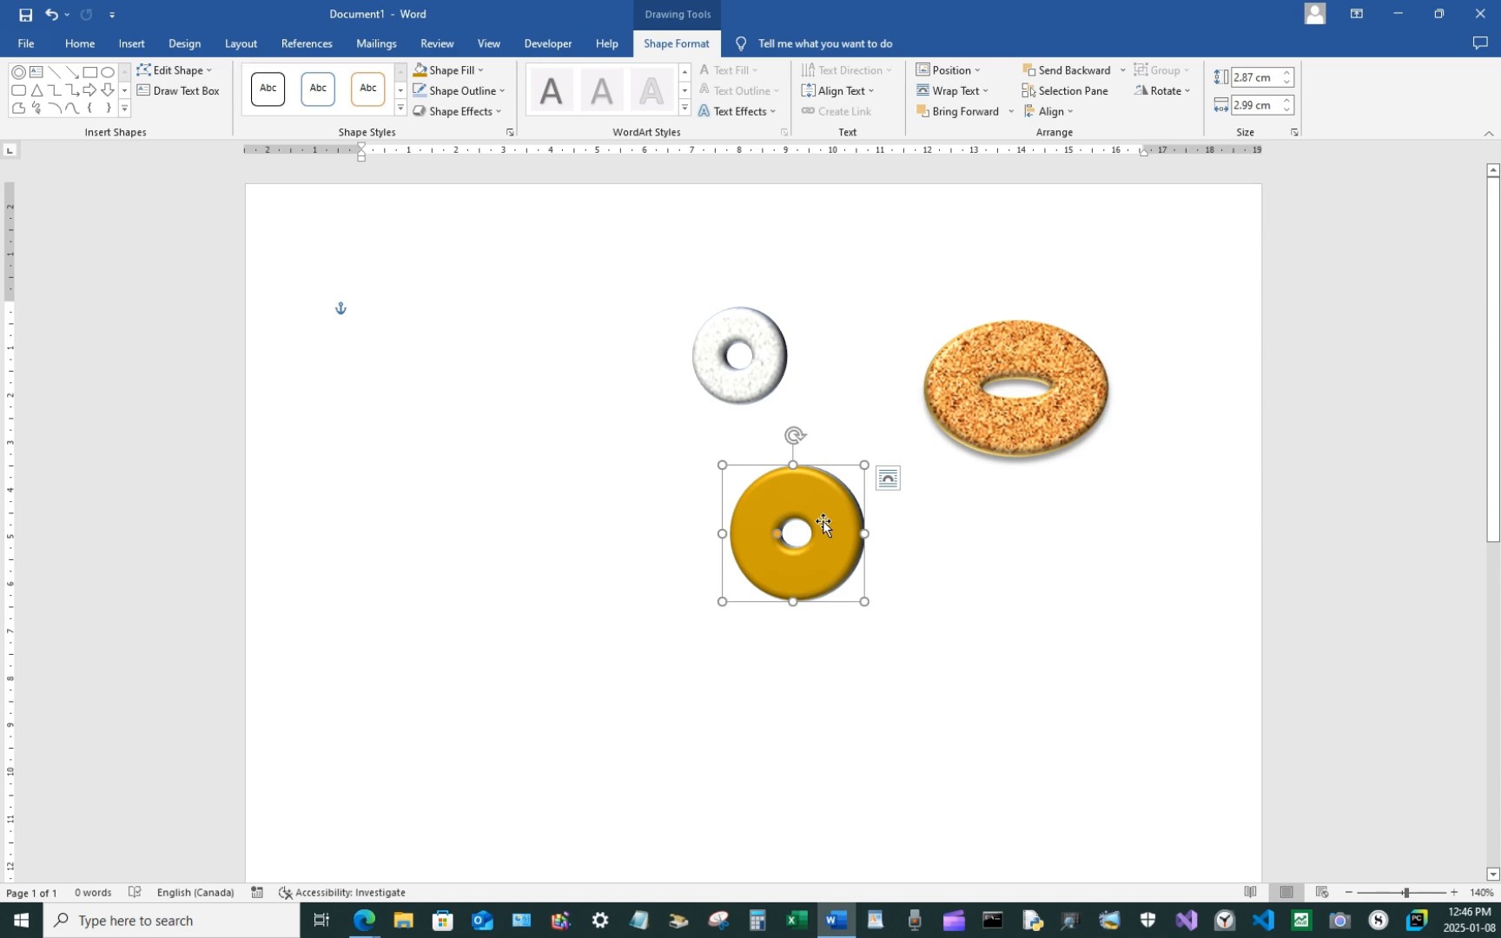
# Remove the 3-D rotation from the gold donut
pyautogui.click(465, 112)
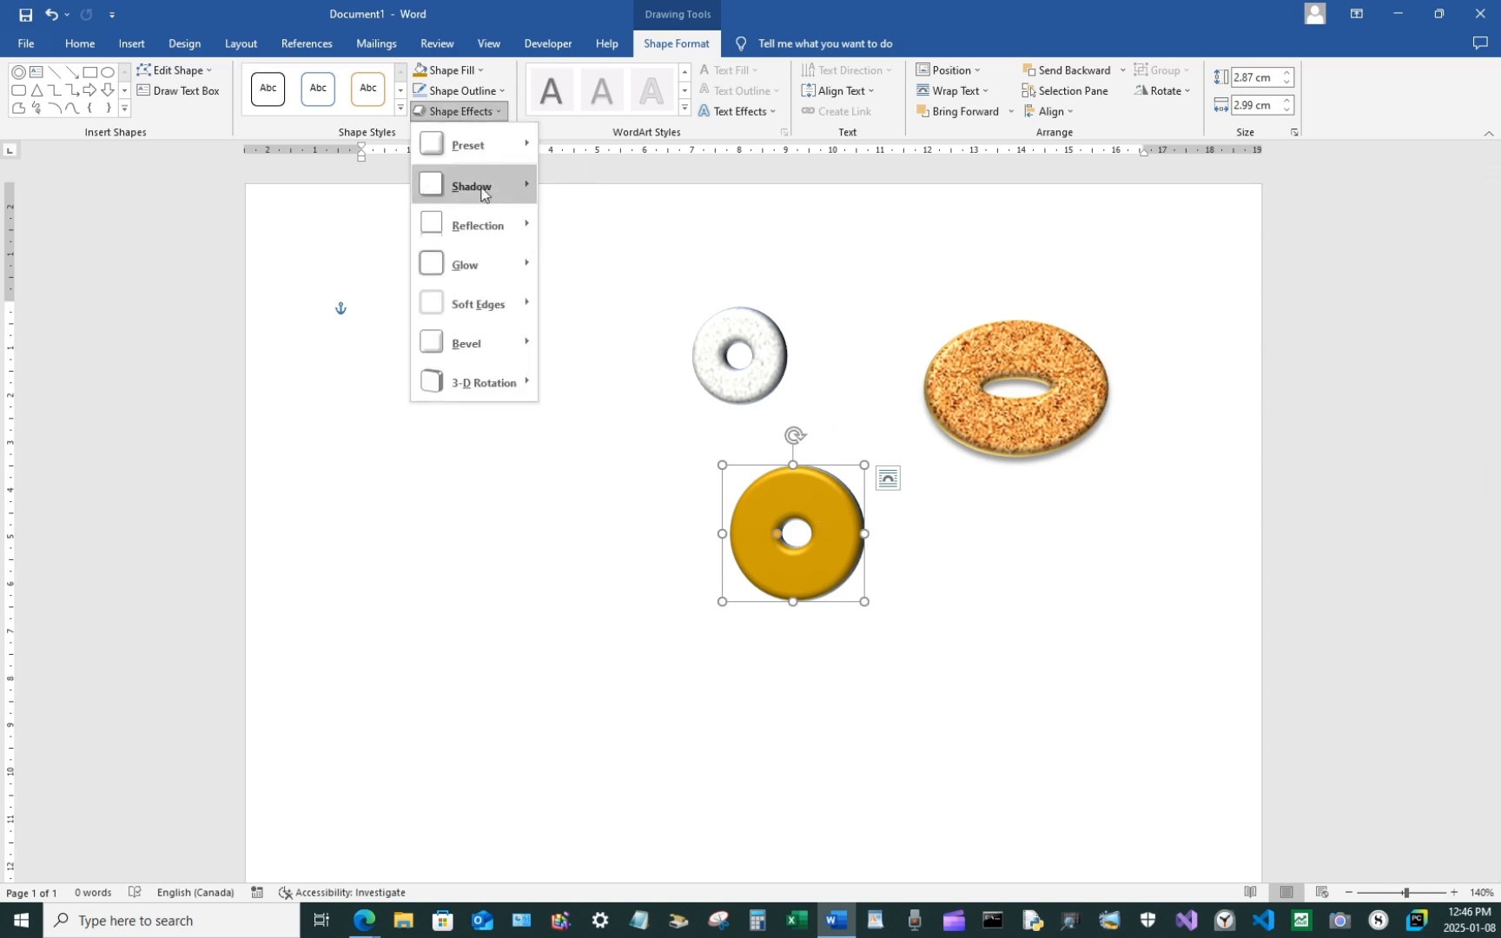
pyautogui.moveTo(498, 342)
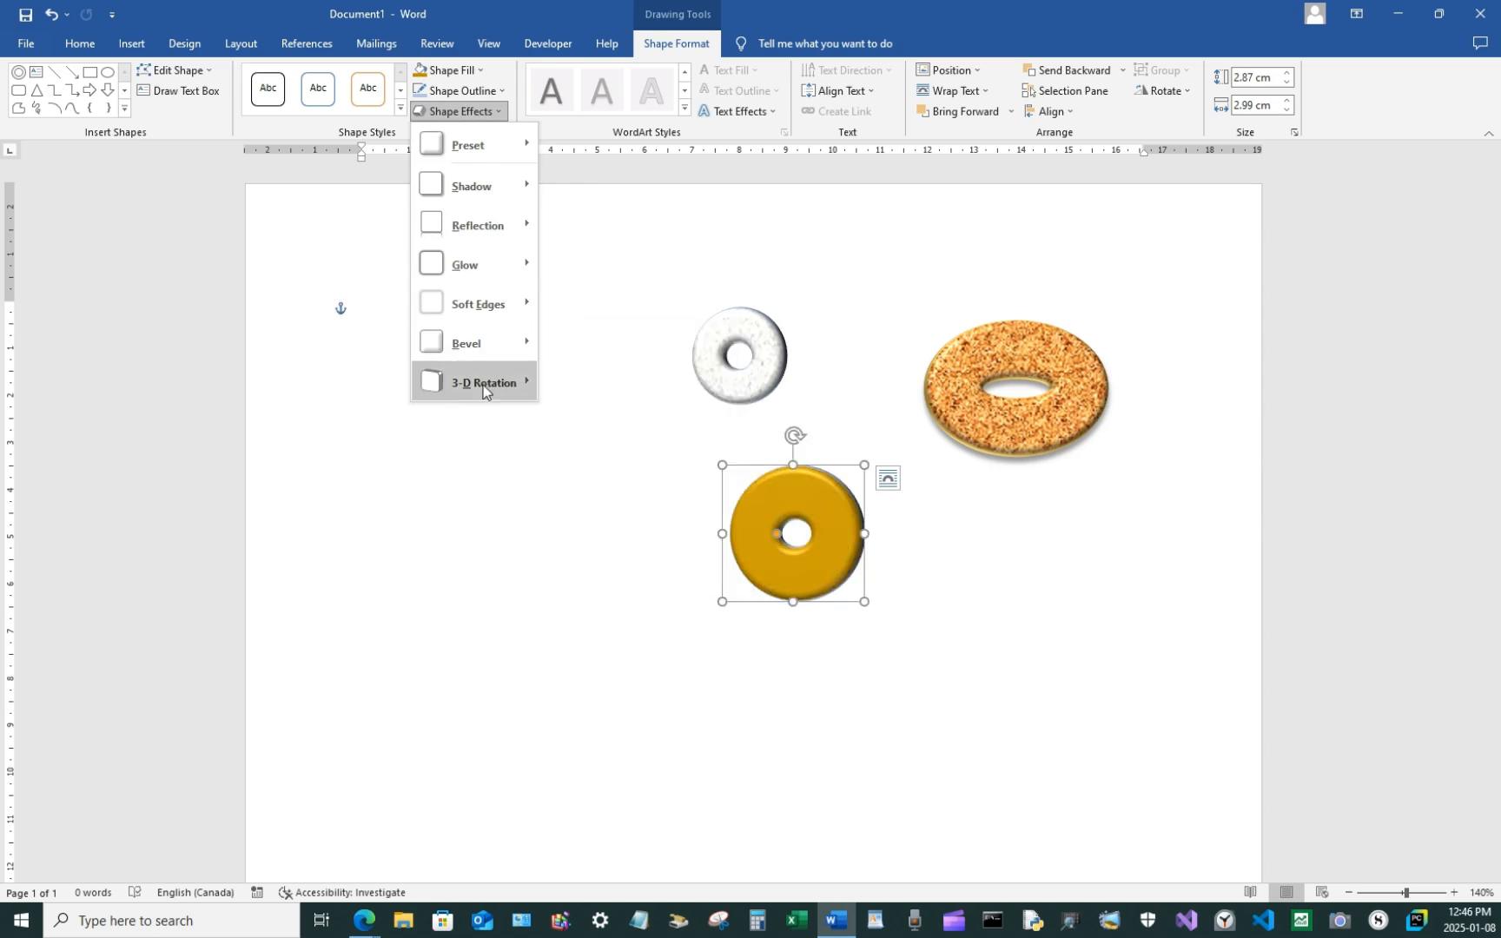
pyautogui.moveTo(483, 385)
pyautogui.click(549, 409)
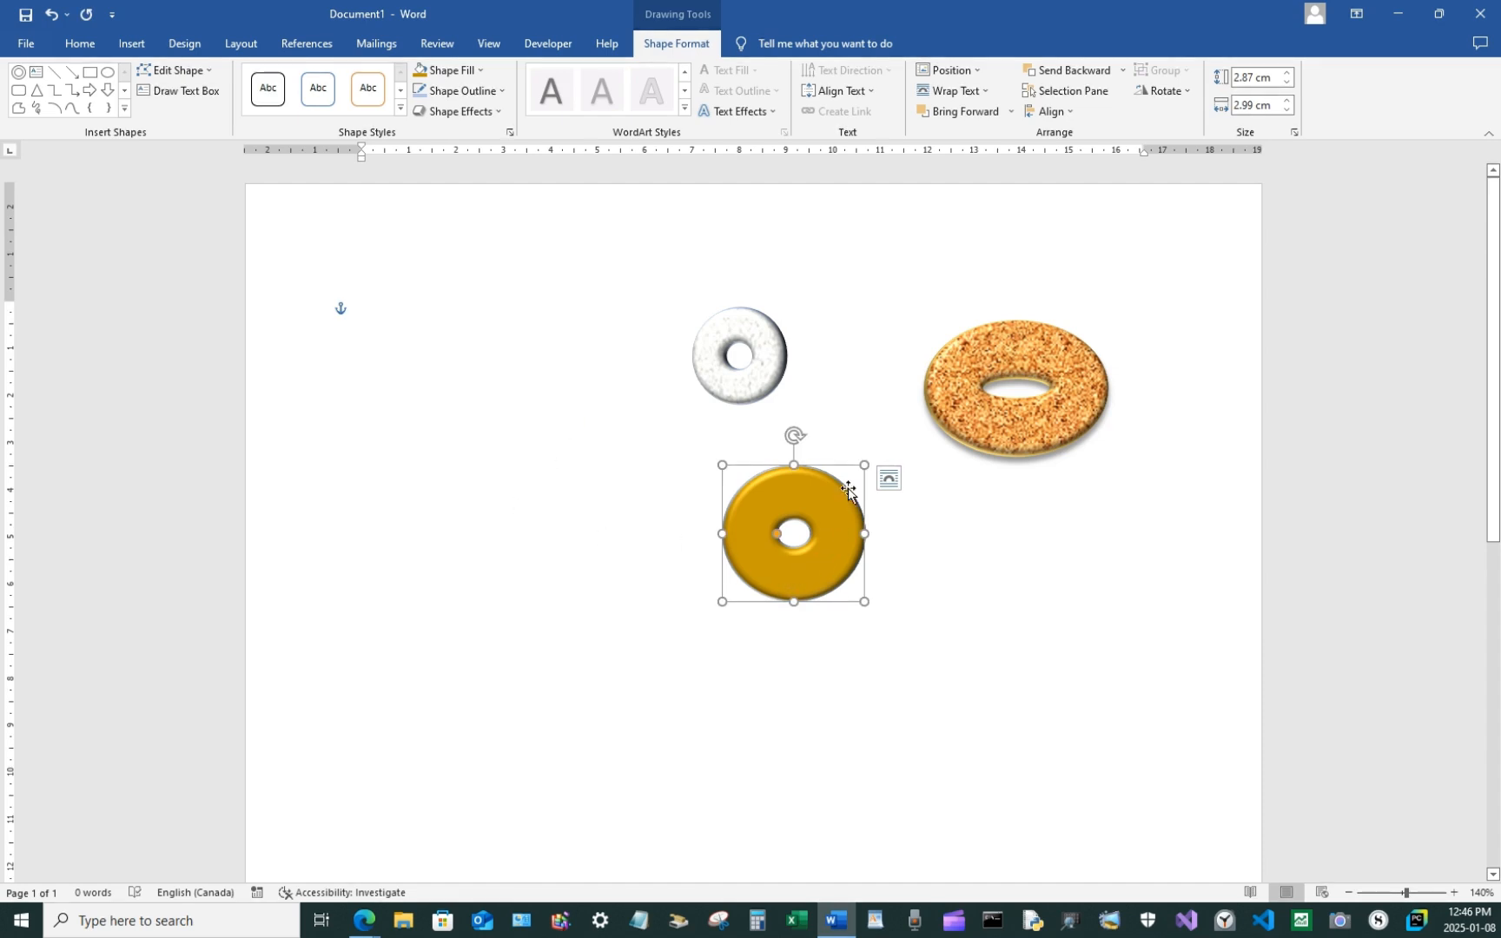
# Apply an outer shadow offset to the left to the gold donut and deselect it
pyautogui.click(468, 108)
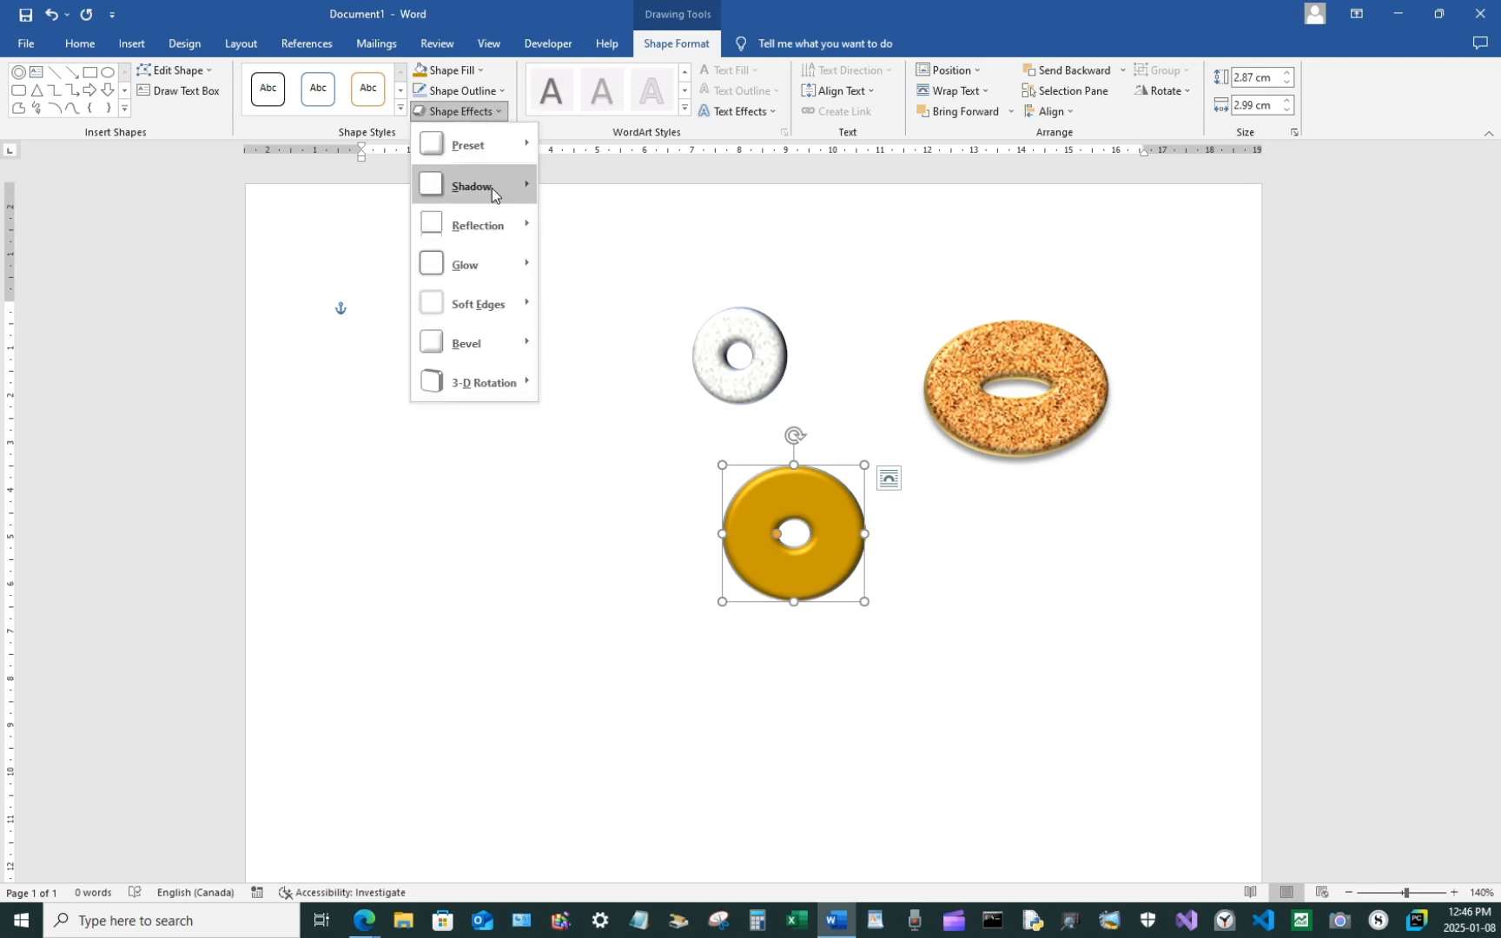
pyautogui.moveTo(491, 189)
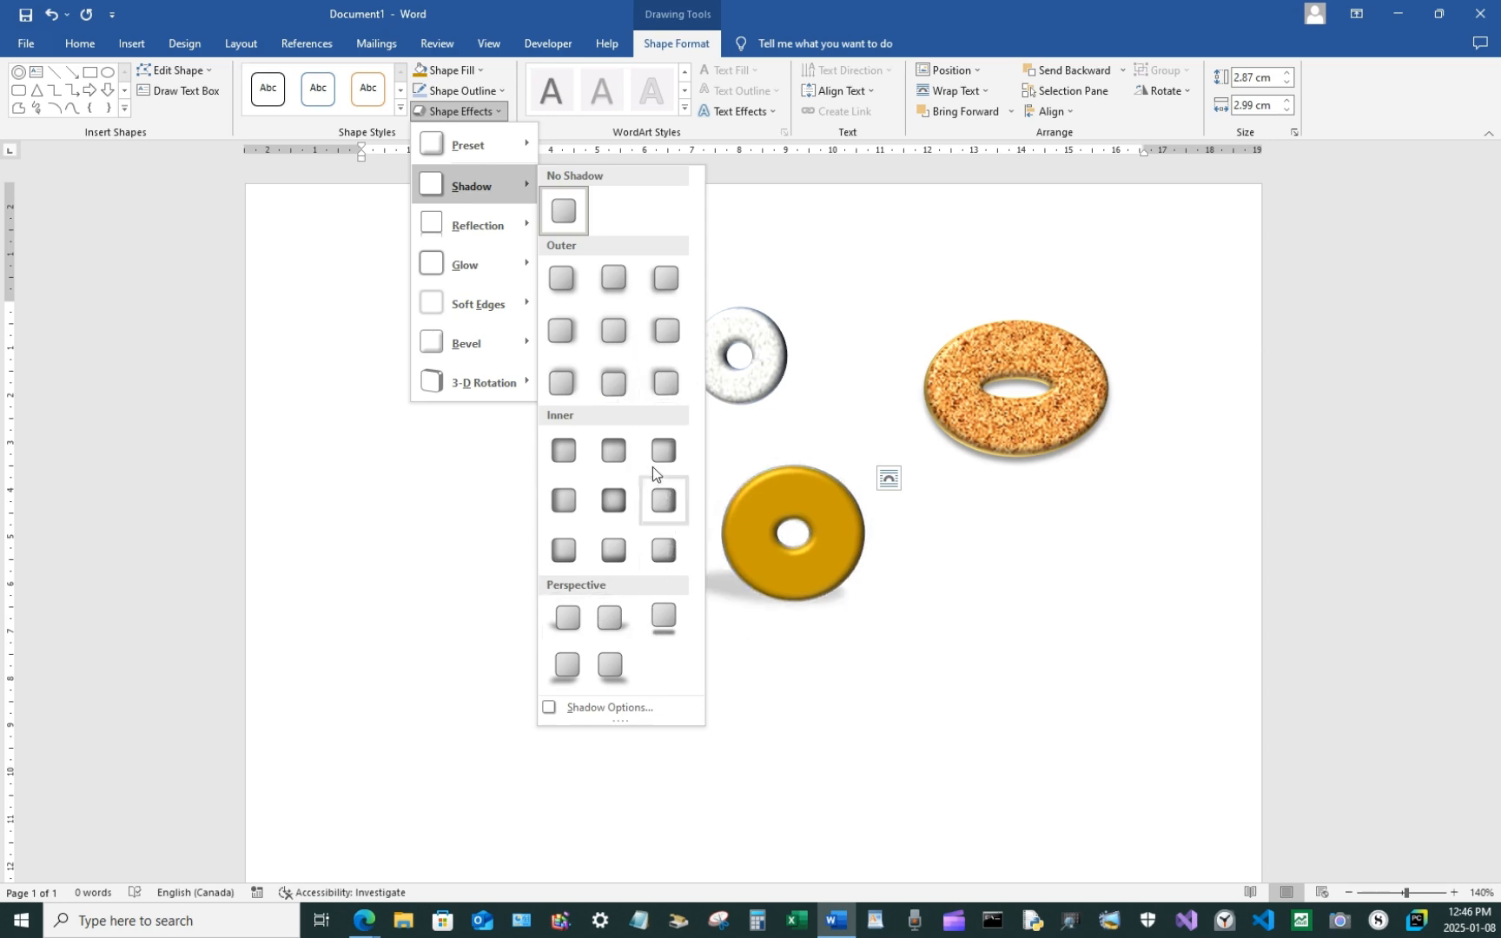
pyautogui.click(667, 331)
pyautogui.click(582, 473)
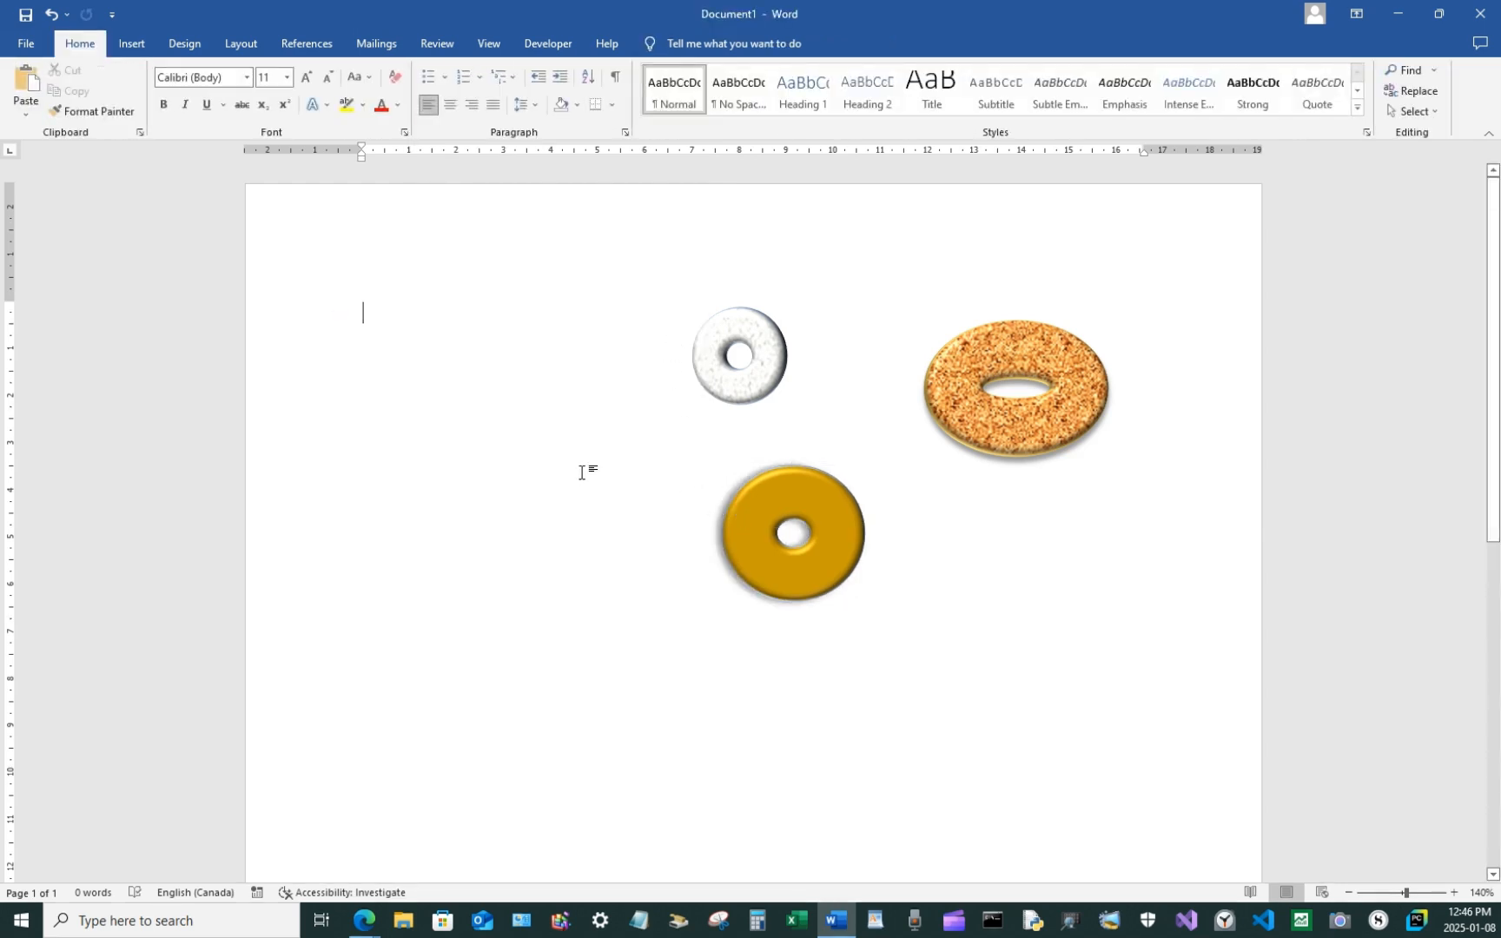
# Shrink the gold donut to about 1.82 cm by 1.84 cm and place it between the white and orange donuts, slightly lower
pyautogui.click(838, 494)
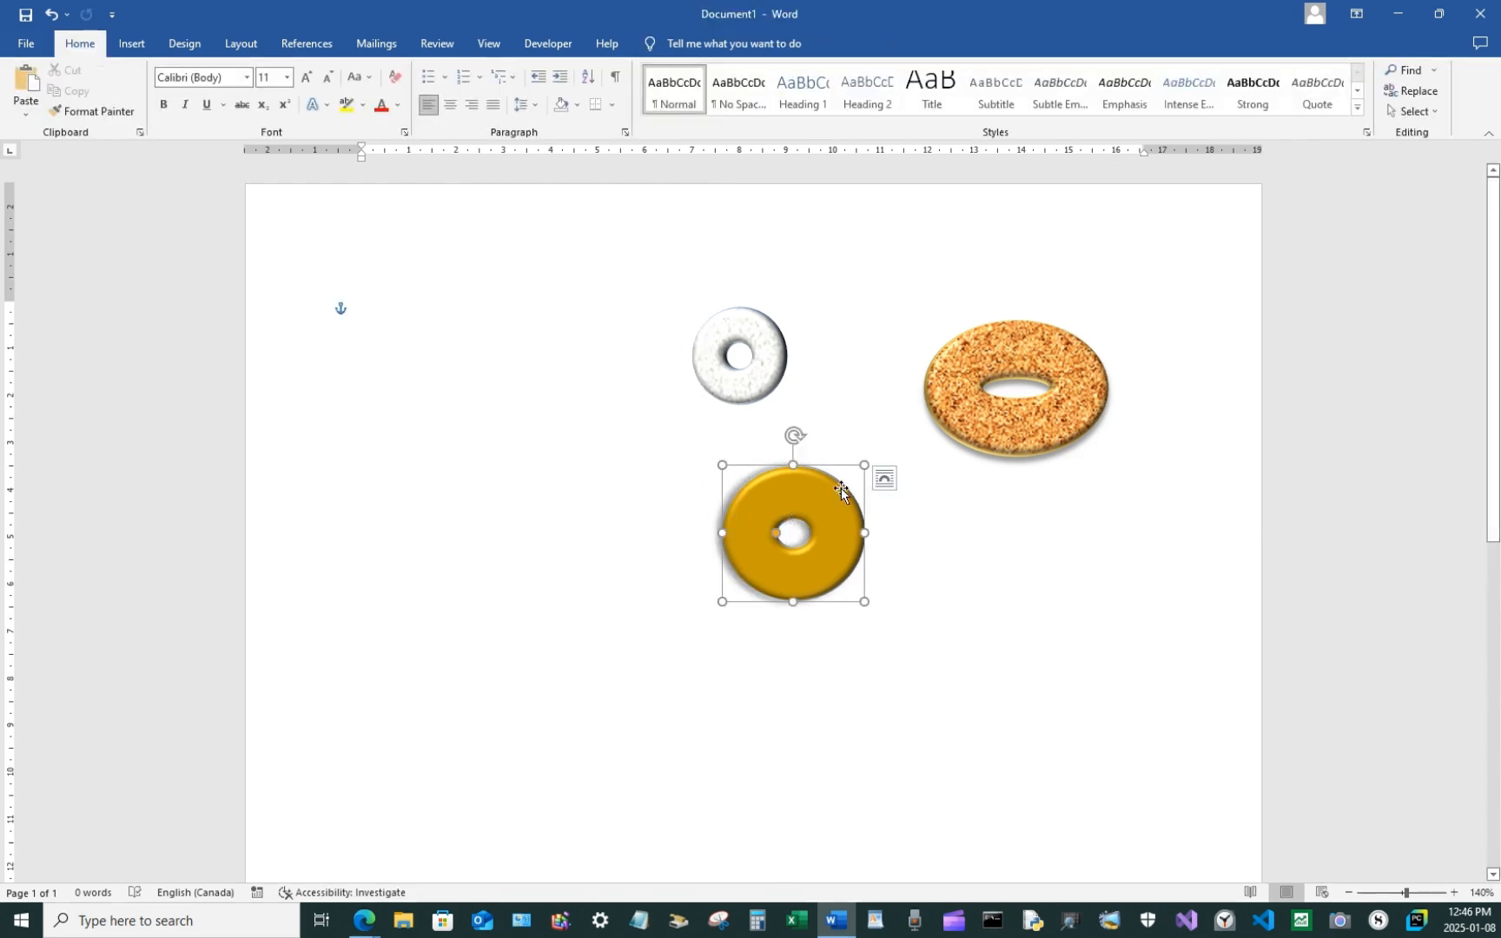
pyautogui.moveTo(864, 459); pyautogui.dragTo(826, 521)
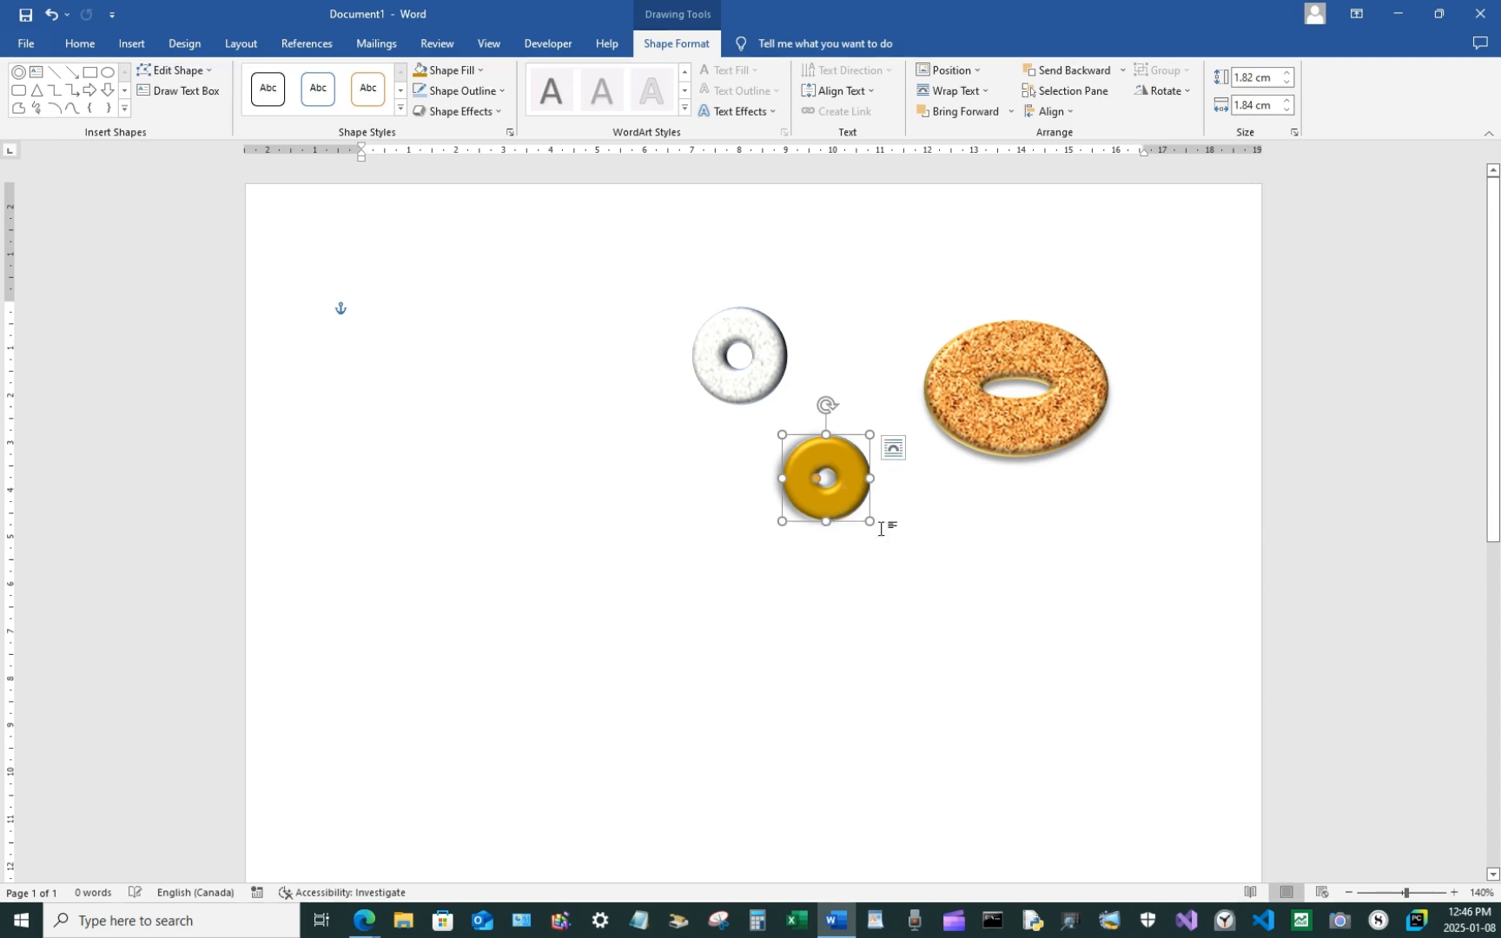
pyautogui.click(936, 547)
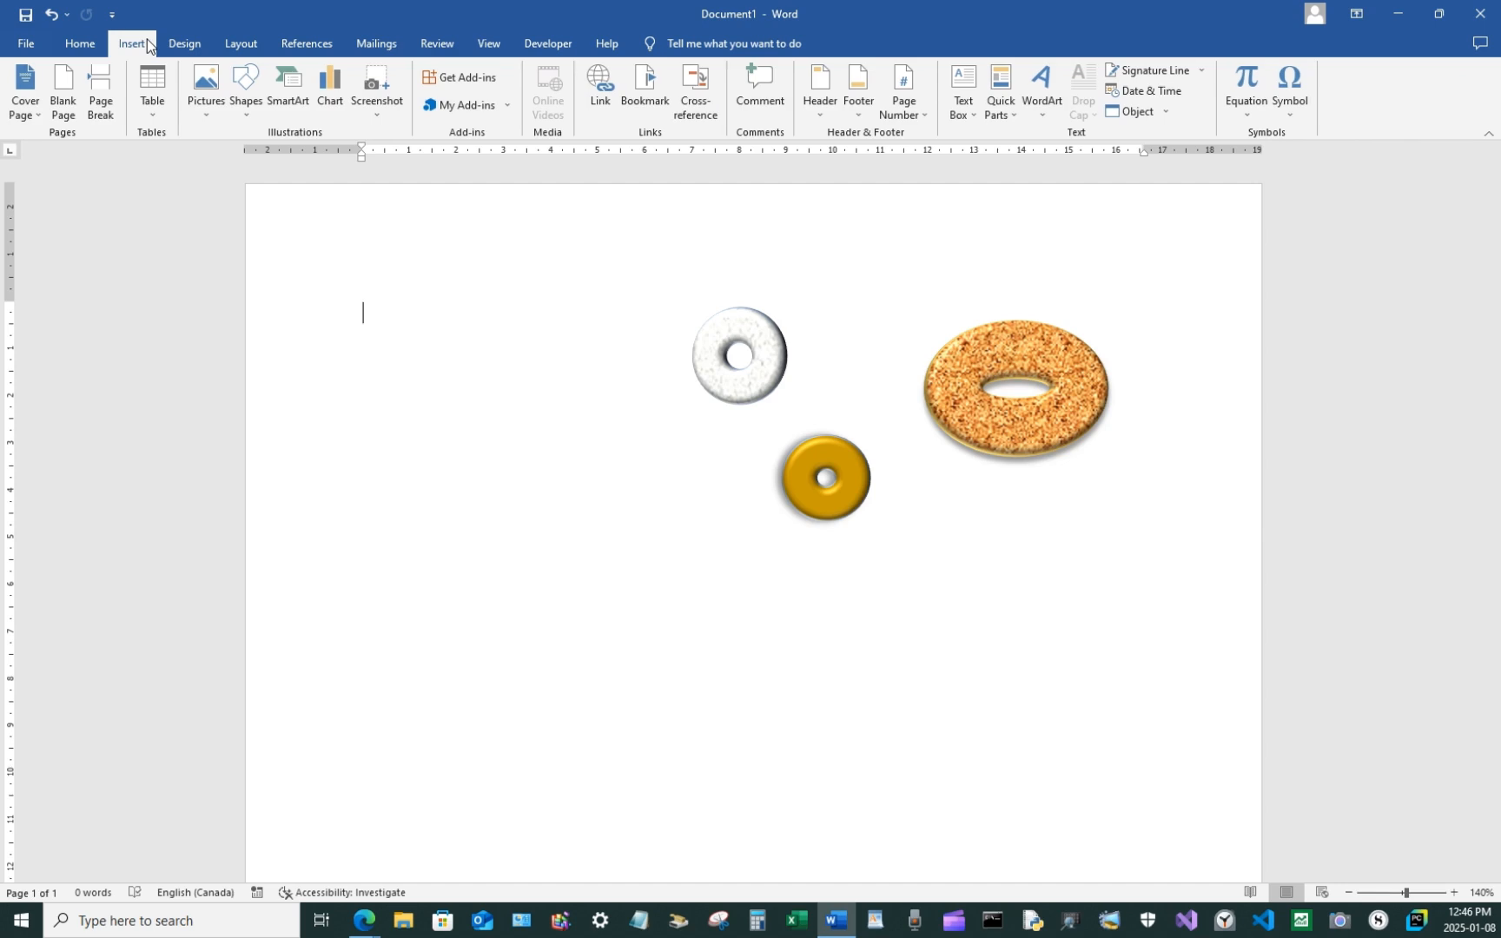
# Paste another copy of the white donut and remove its 3-D rotation
pyautogui.rightClick(464, 409)
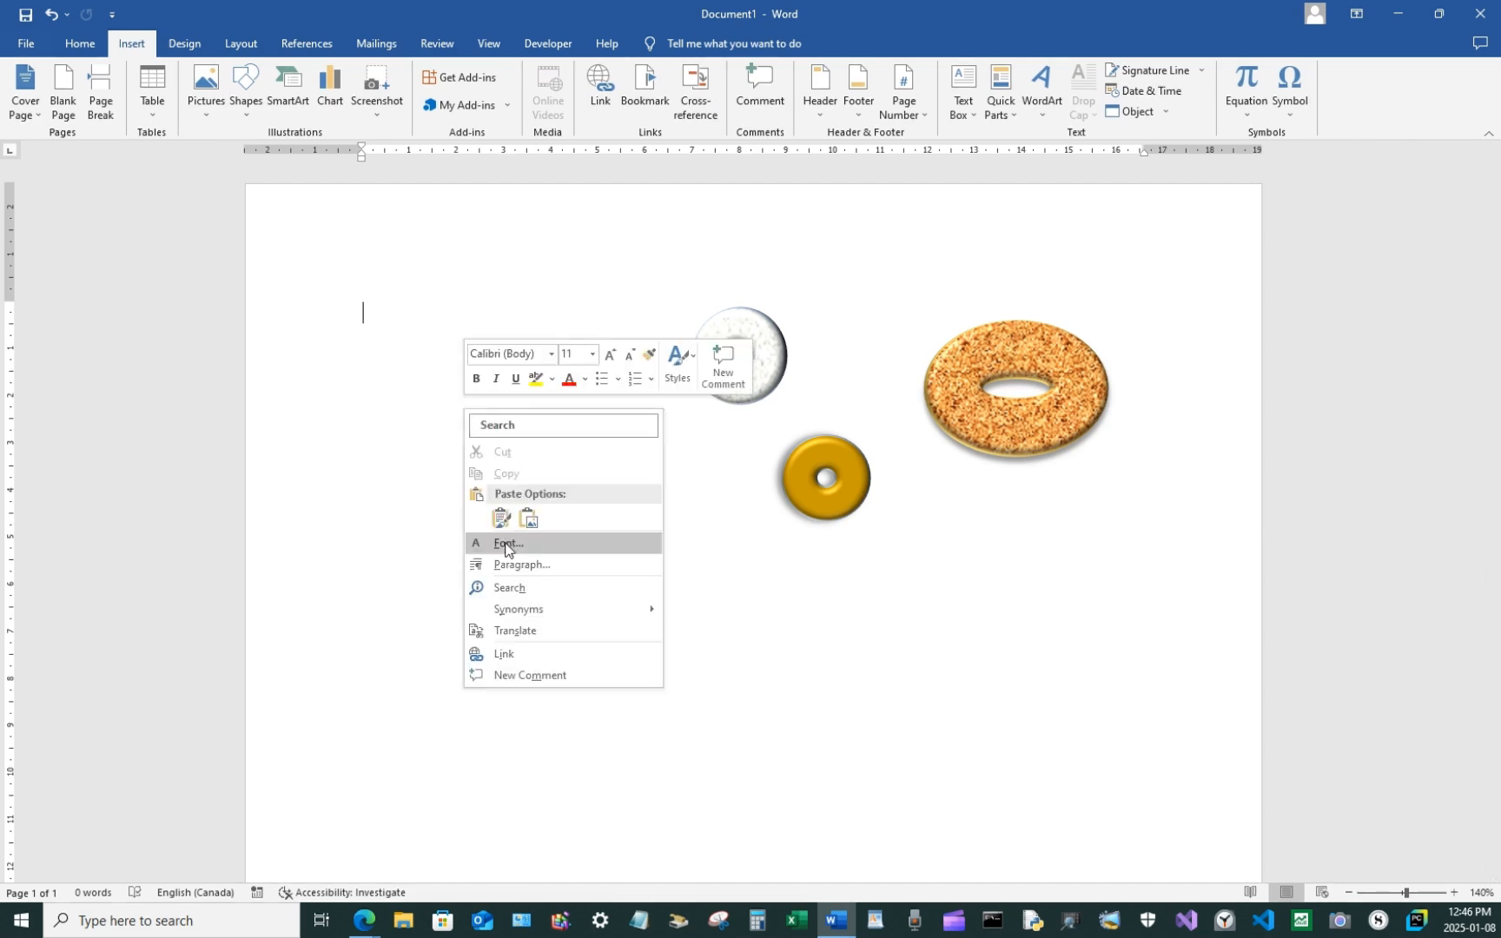
pyautogui.click(502, 519)
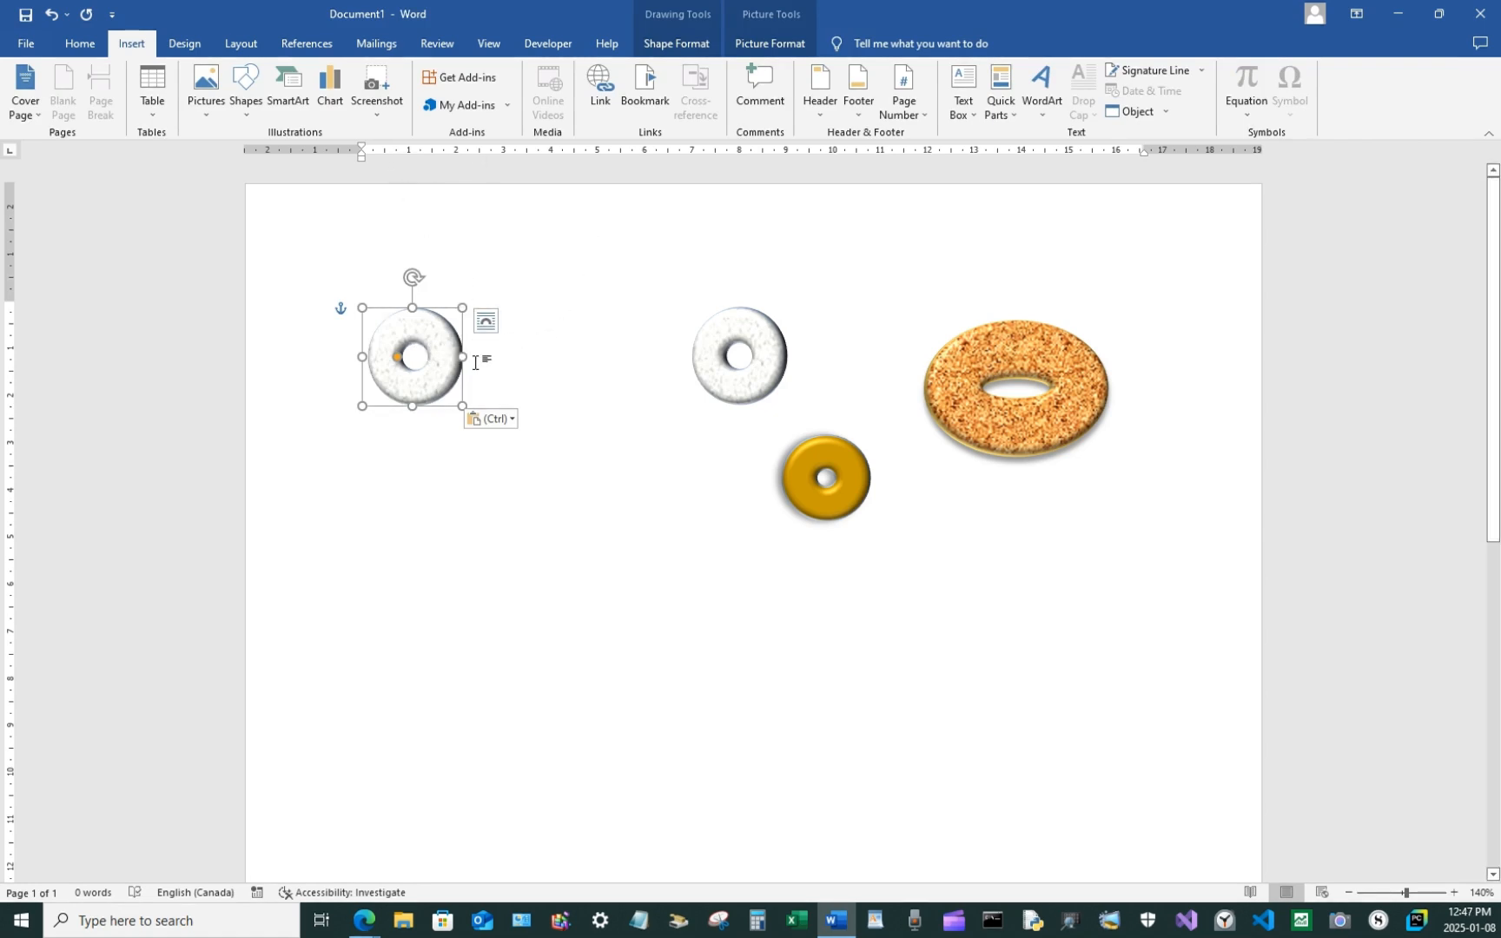
pyautogui.click(698, 46)
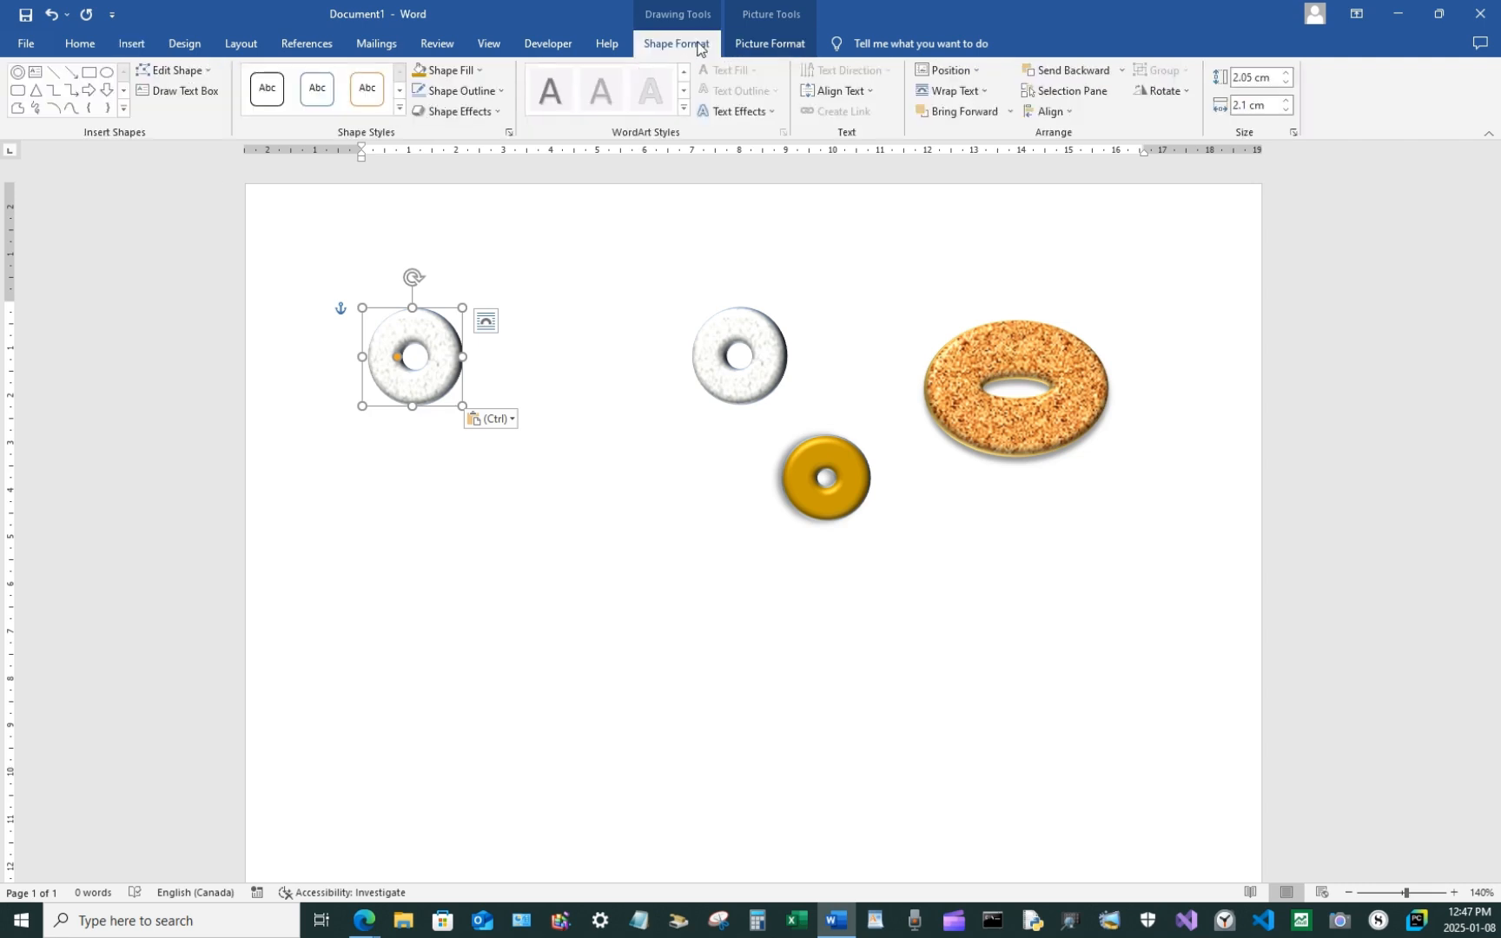
pyautogui.click(469, 113)
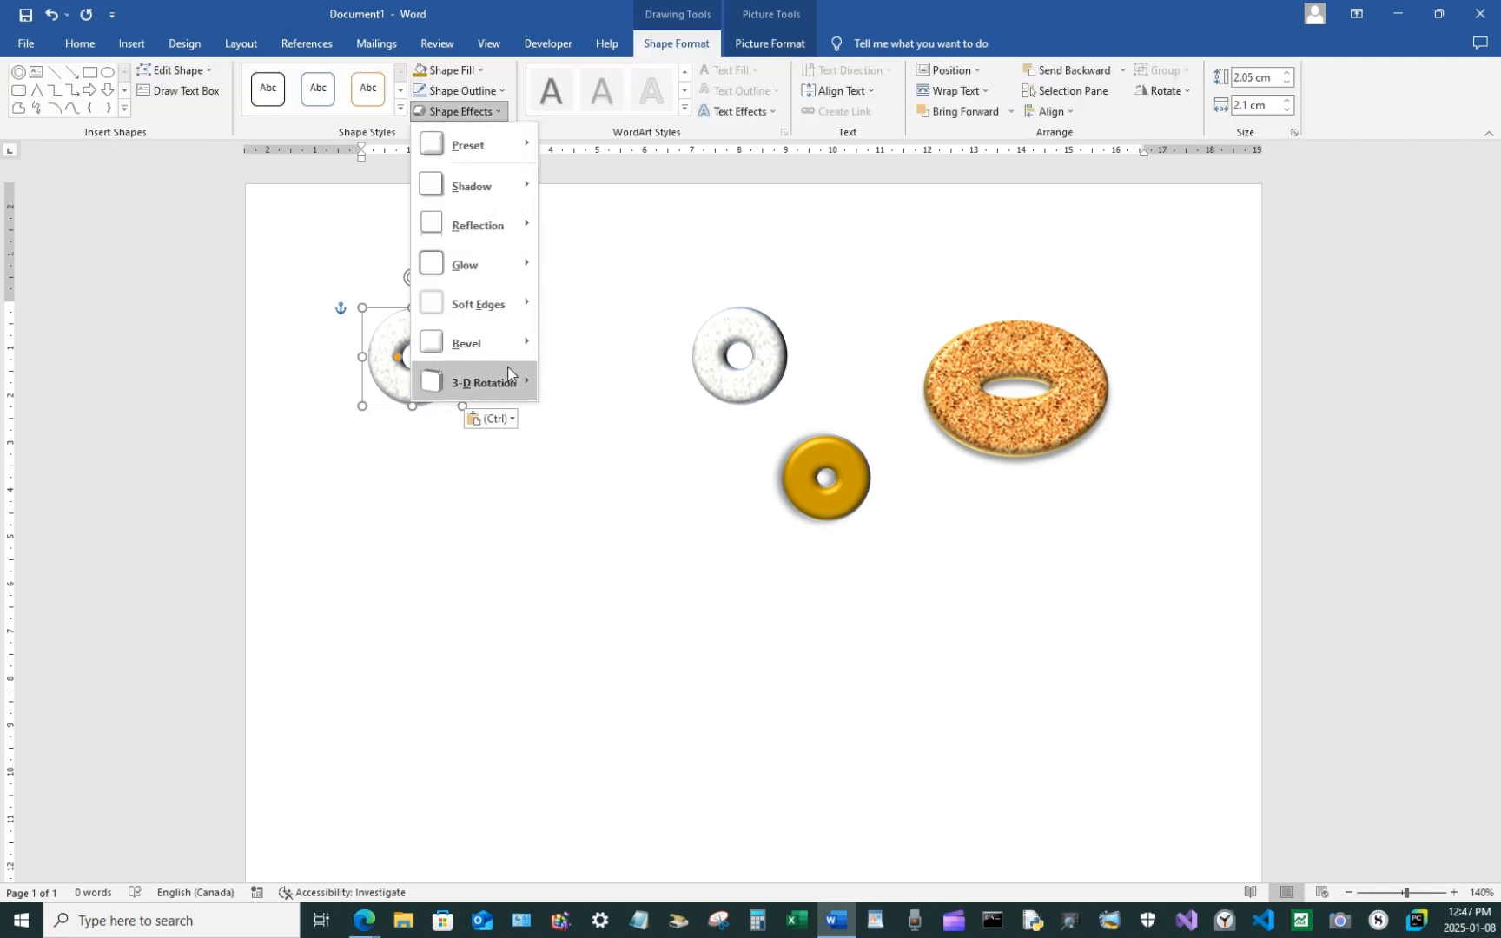
pyautogui.moveTo(512, 382)
pyautogui.click(561, 408)
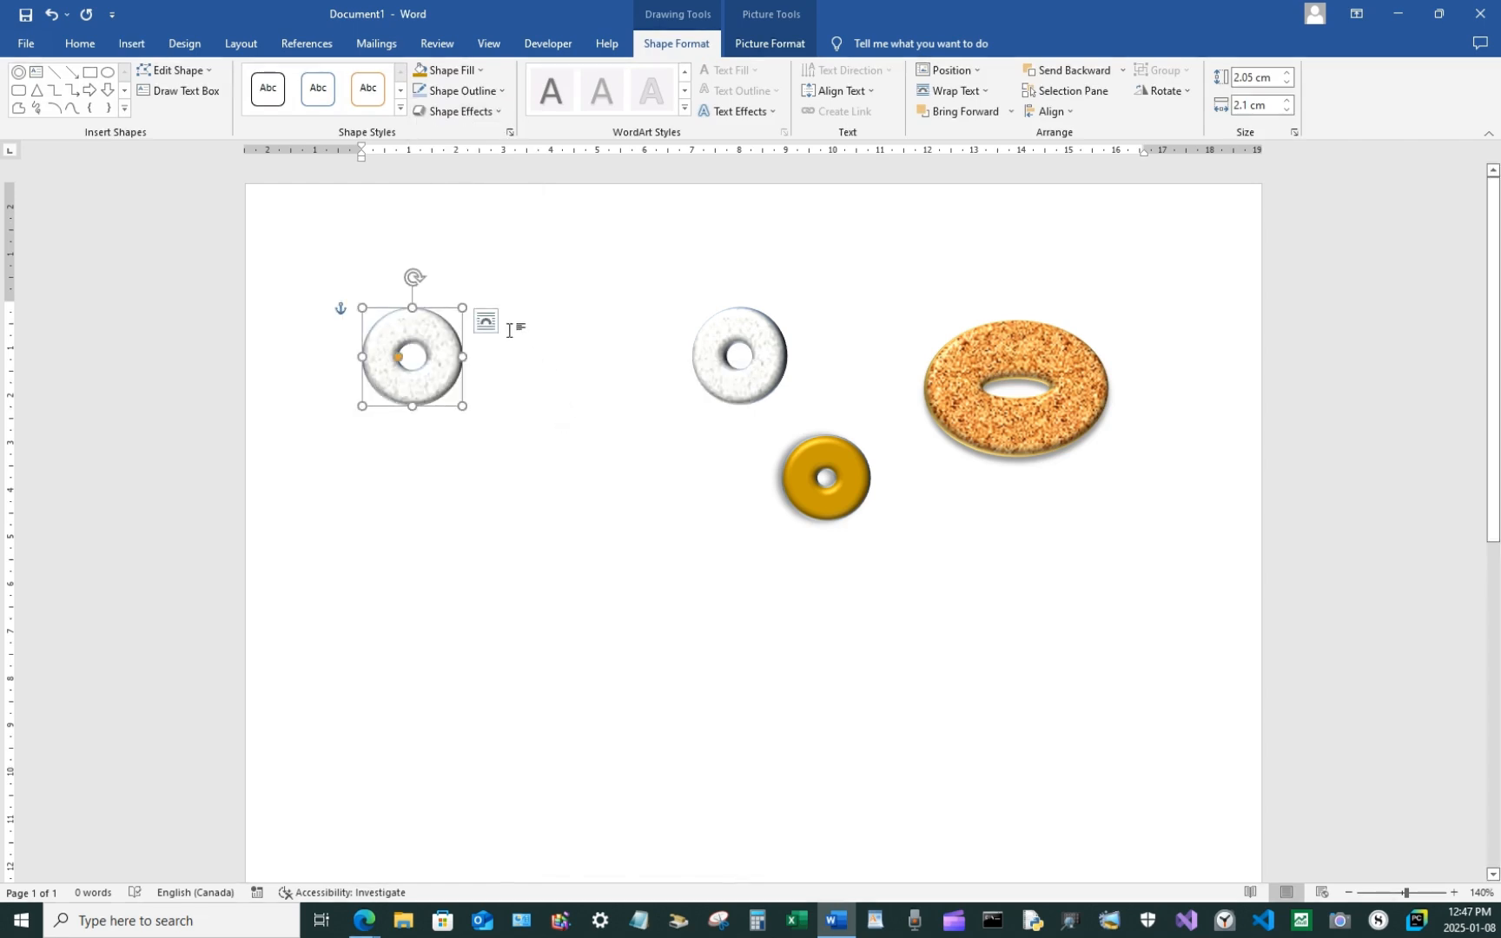
# Fill the new copy with Orange, Accent 2, Lighter 60% and move it below and left of the gold donut
pyautogui.click(452, 70)
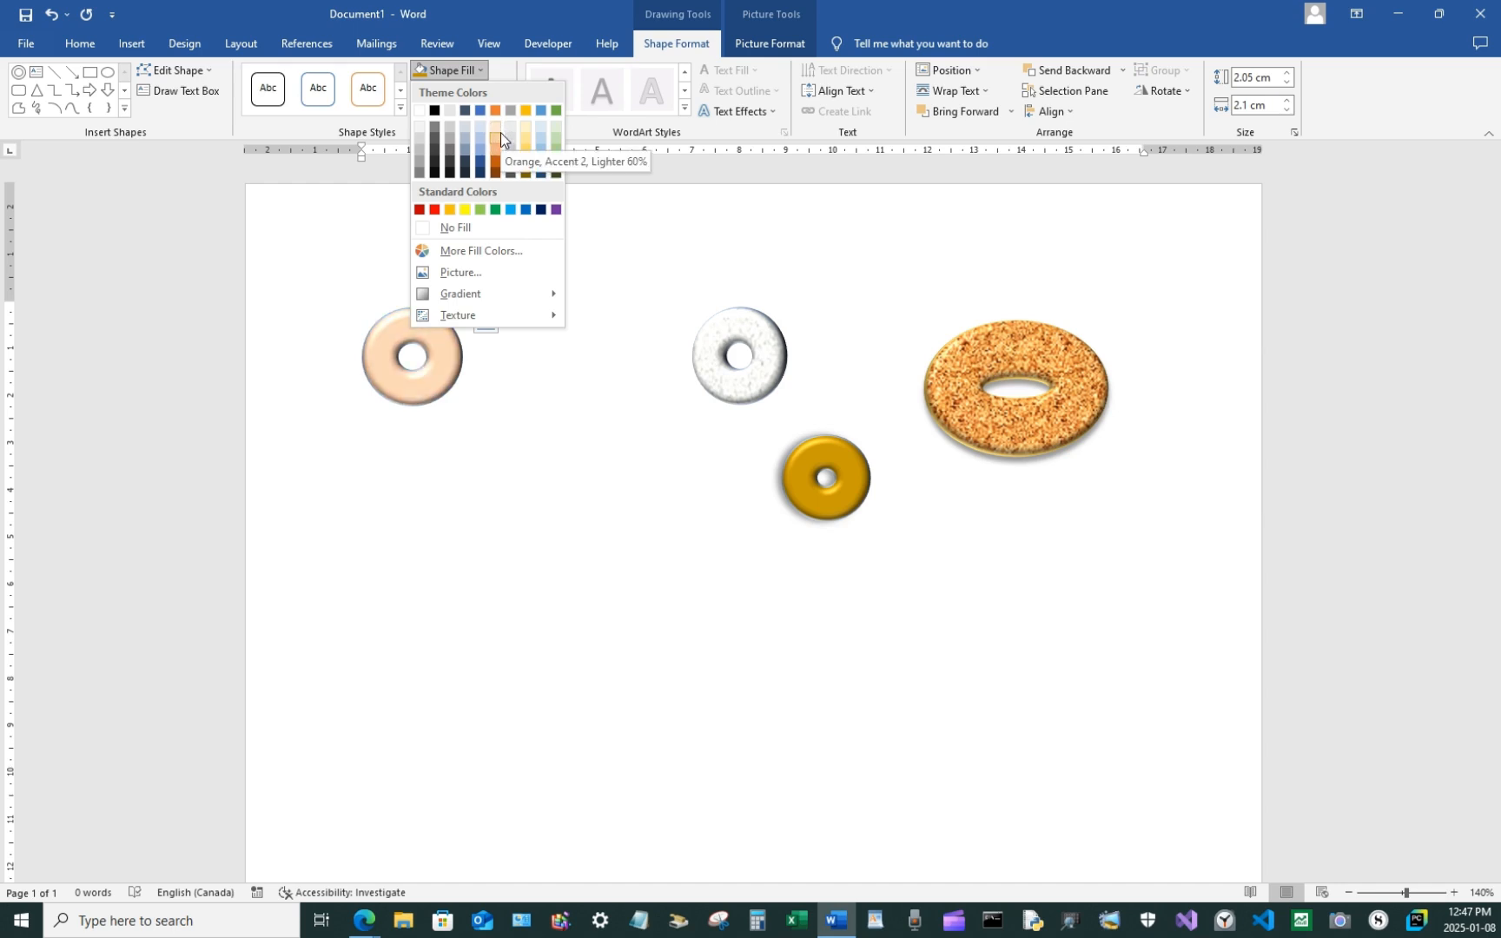
pyautogui.click(500, 133)
pyautogui.click(434, 374)
pyautogui.moveTo(434, 374); pyautogui.dragTo(809, 588)
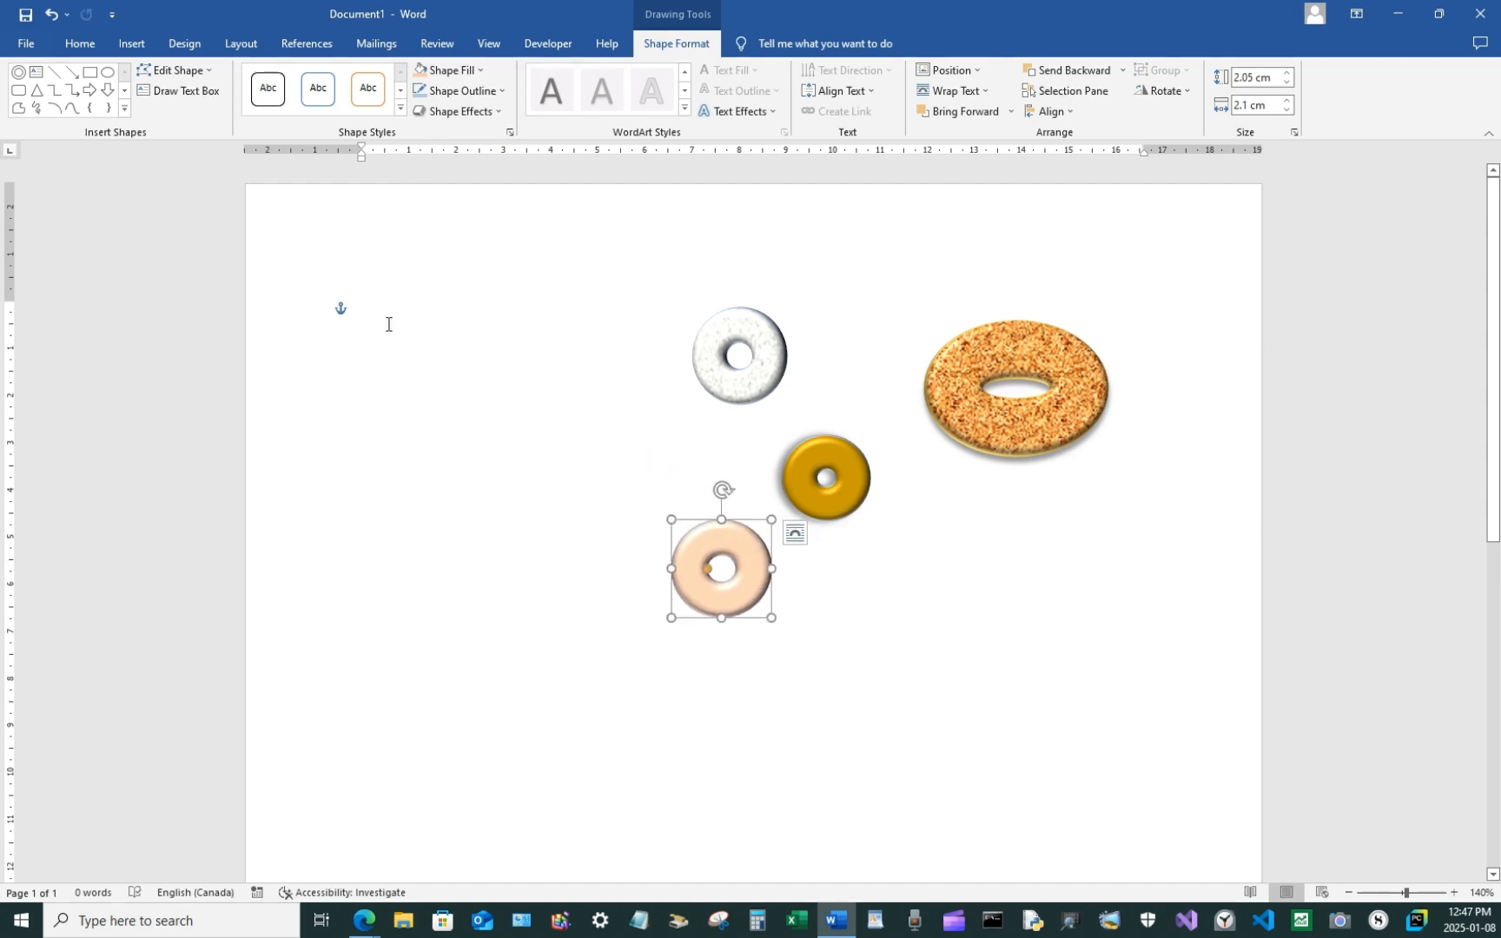
pyautogui.click(388, 324)
pyautogui.rightClick(389, 323)
pyautogui.click(428, 434)
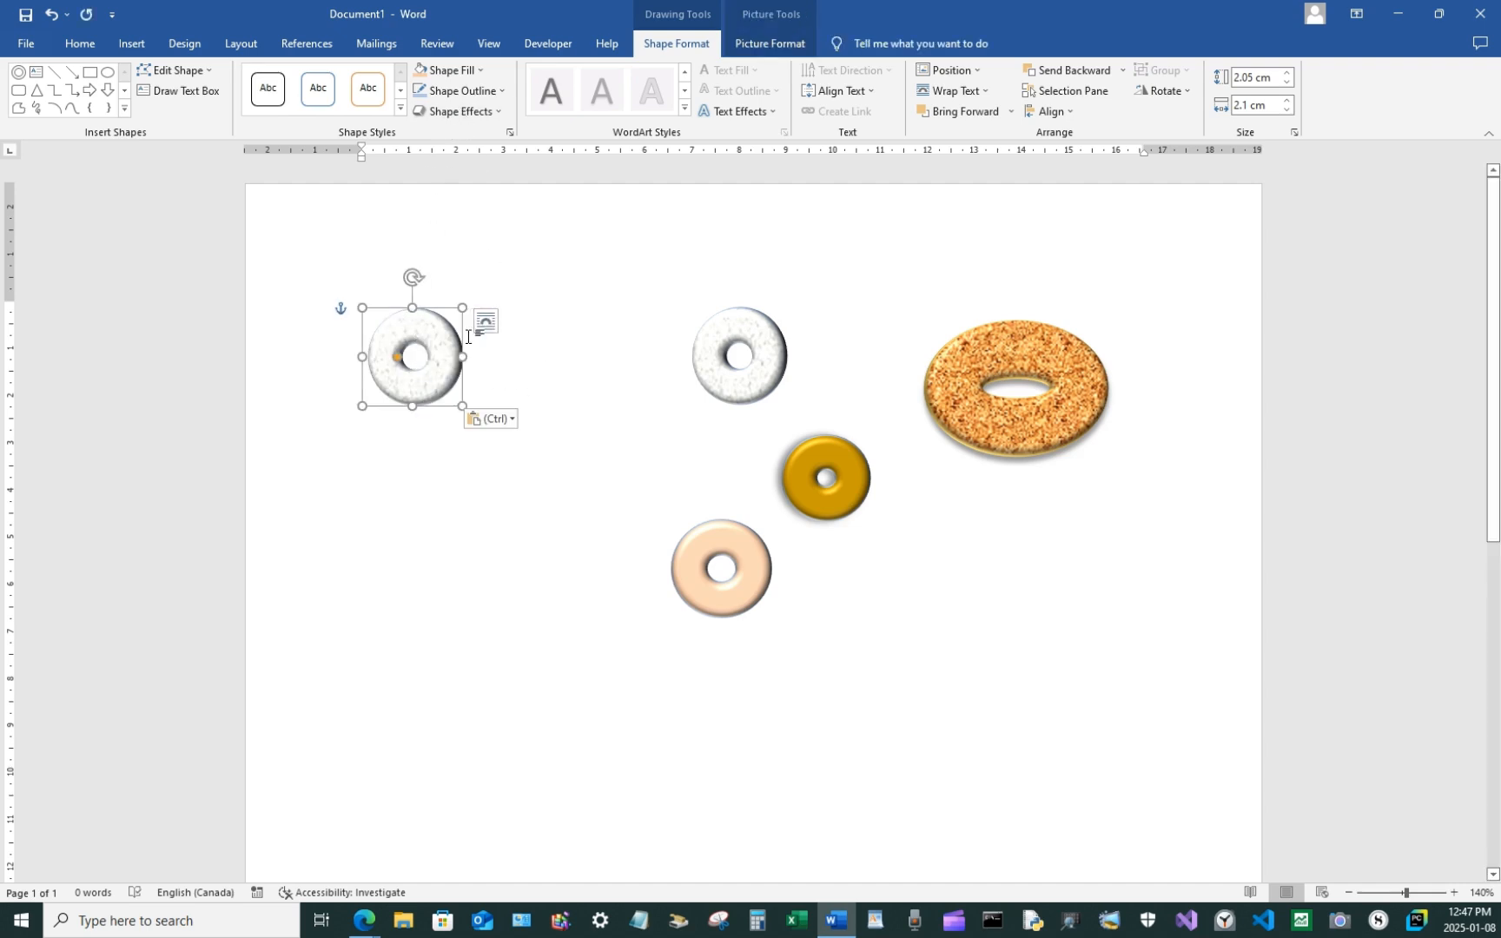
pyautogui.press('Delete')
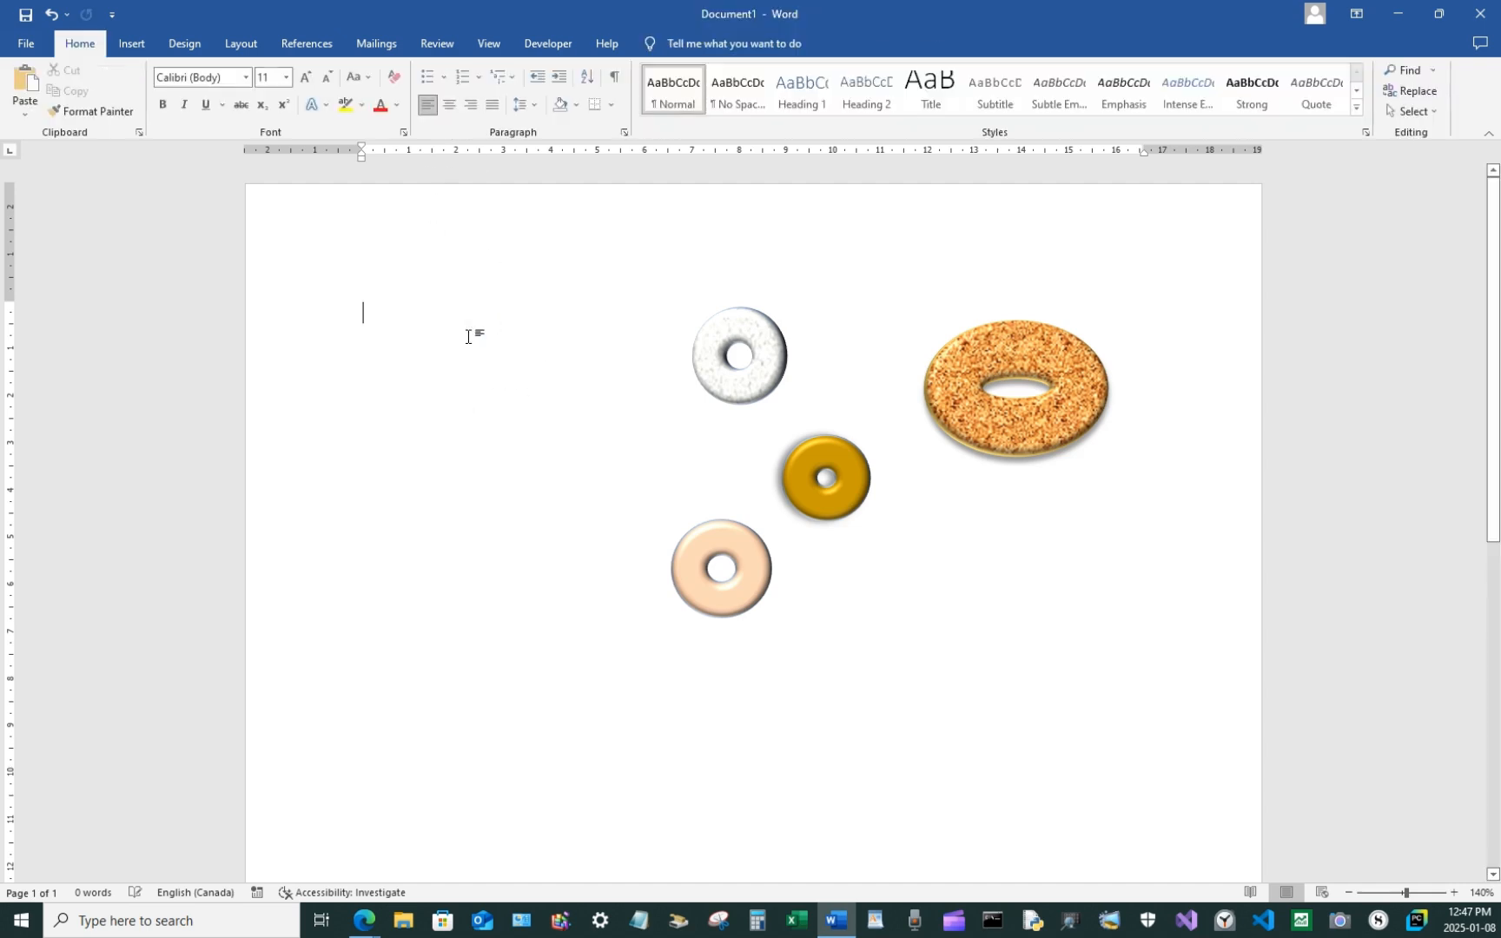
# Copy the light orange donut and paste a duplicate into the empty area at the start of the page
pyautogui.click(732, 541)
pyautogui.rightClick(731, 537)
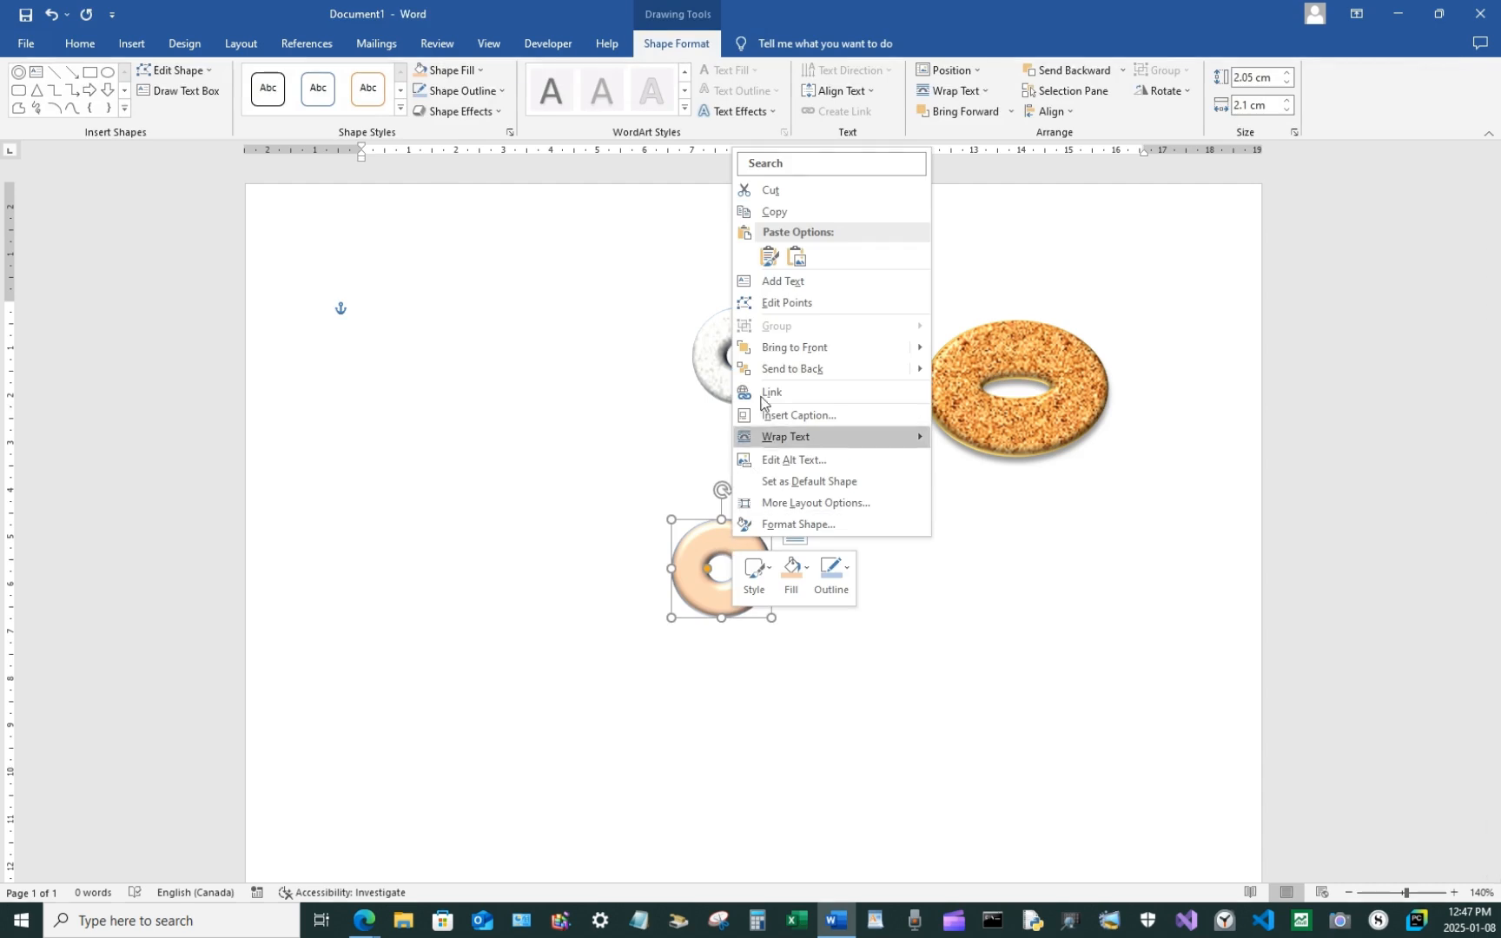
pyautogui.click(791, 213)
pyautogui.rightClick(397, 308)
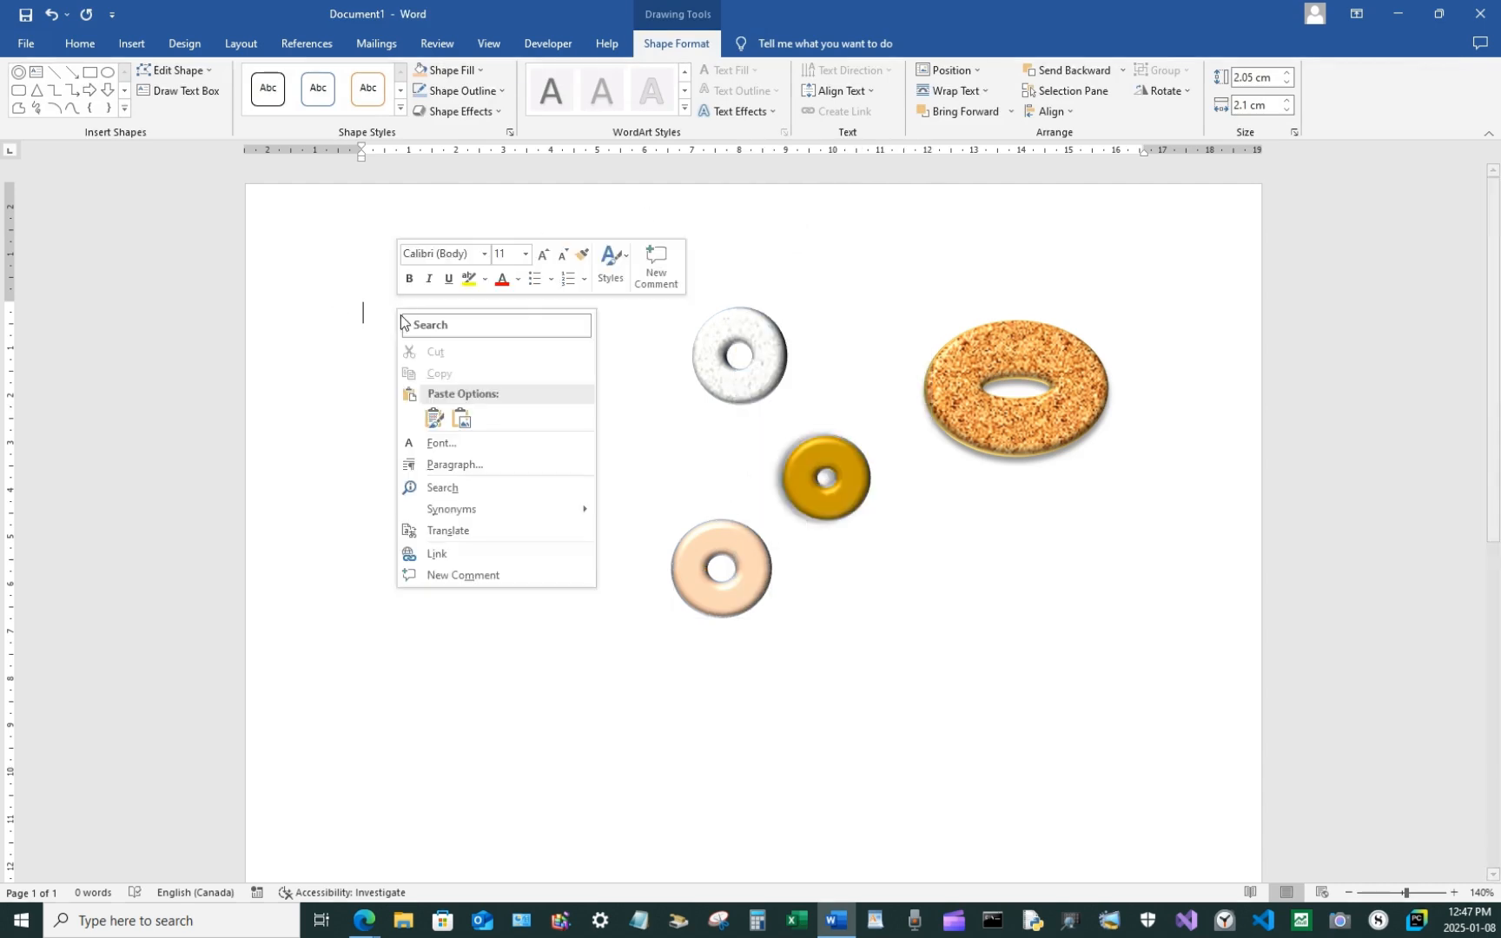
pyautogui.click(426, 415)
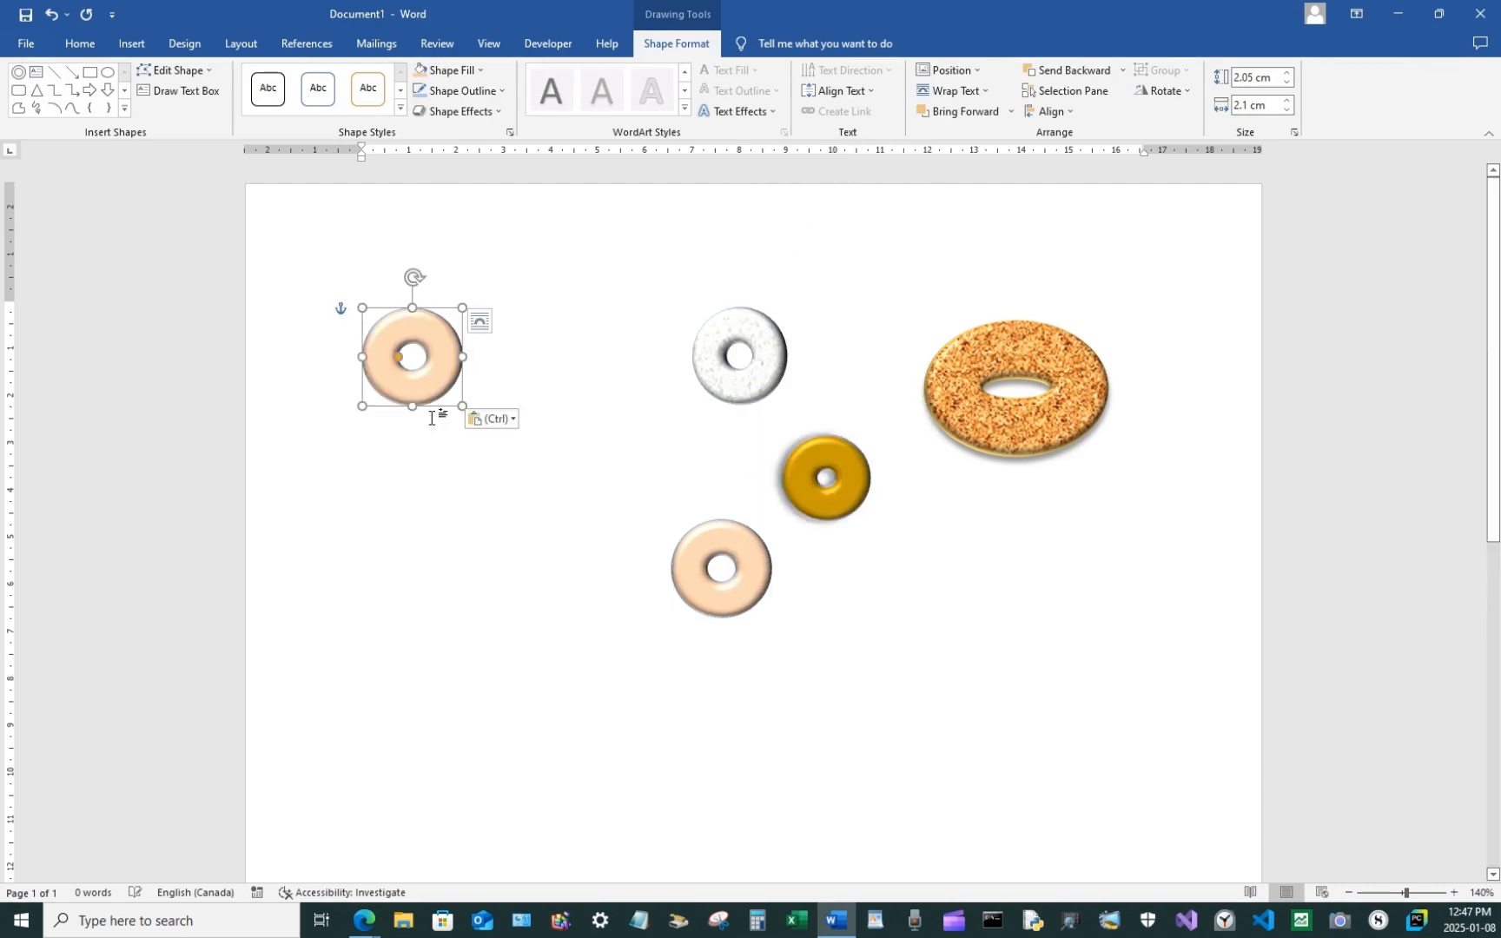
# Fill the duplicate with a bright pink from the standard colour hexagon and move it beside the white donut
pyautogui.click(451, 70)
pyautogui.click(474, 250)
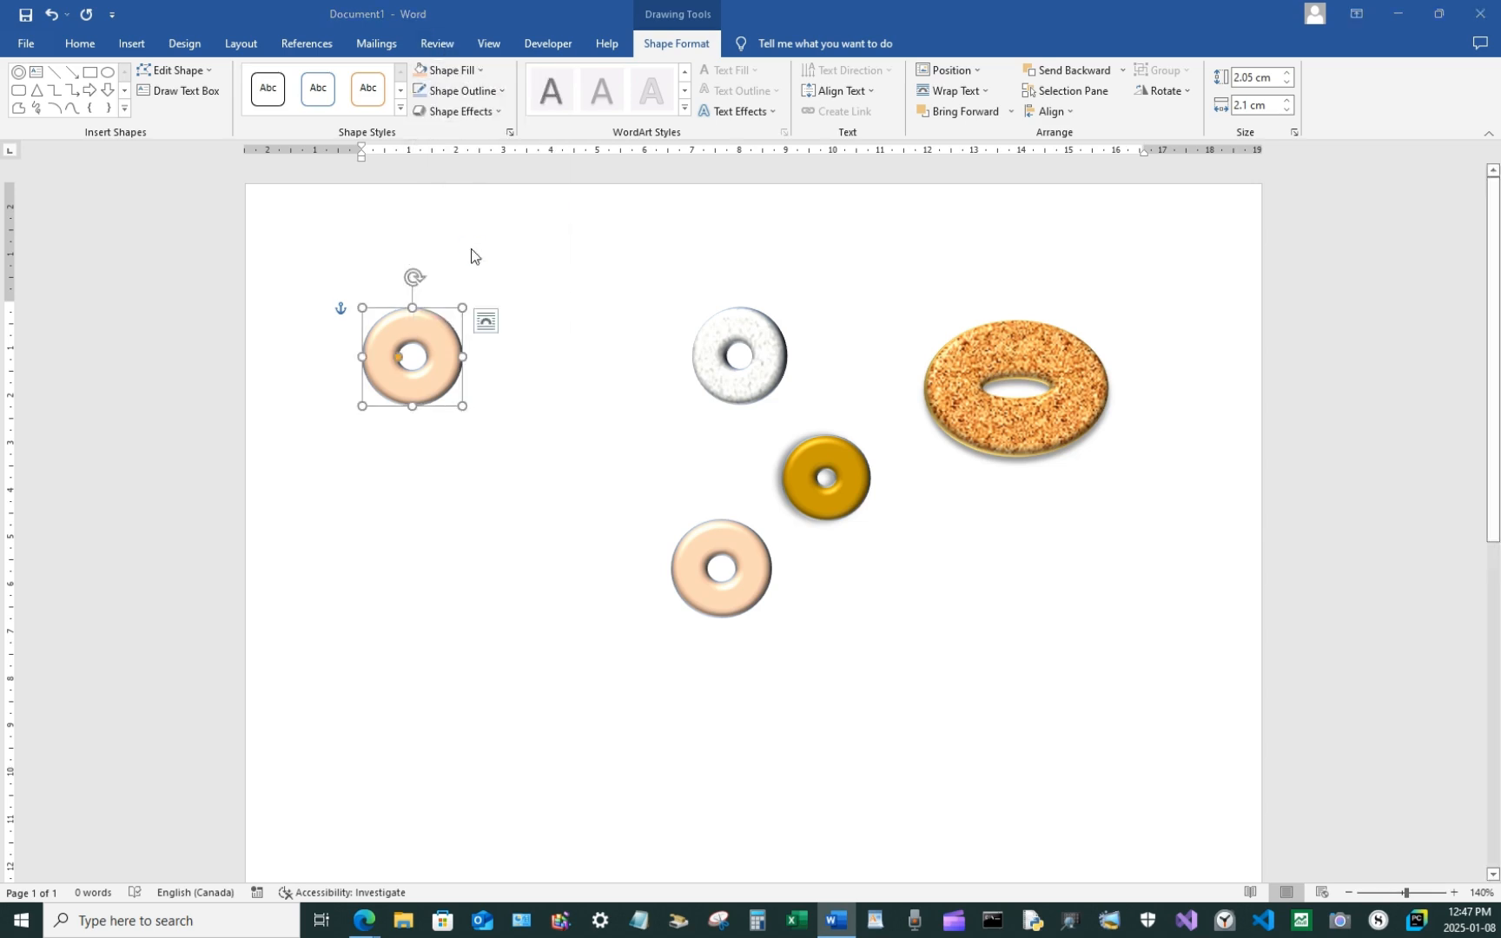
pyautogui.click(61, 326)
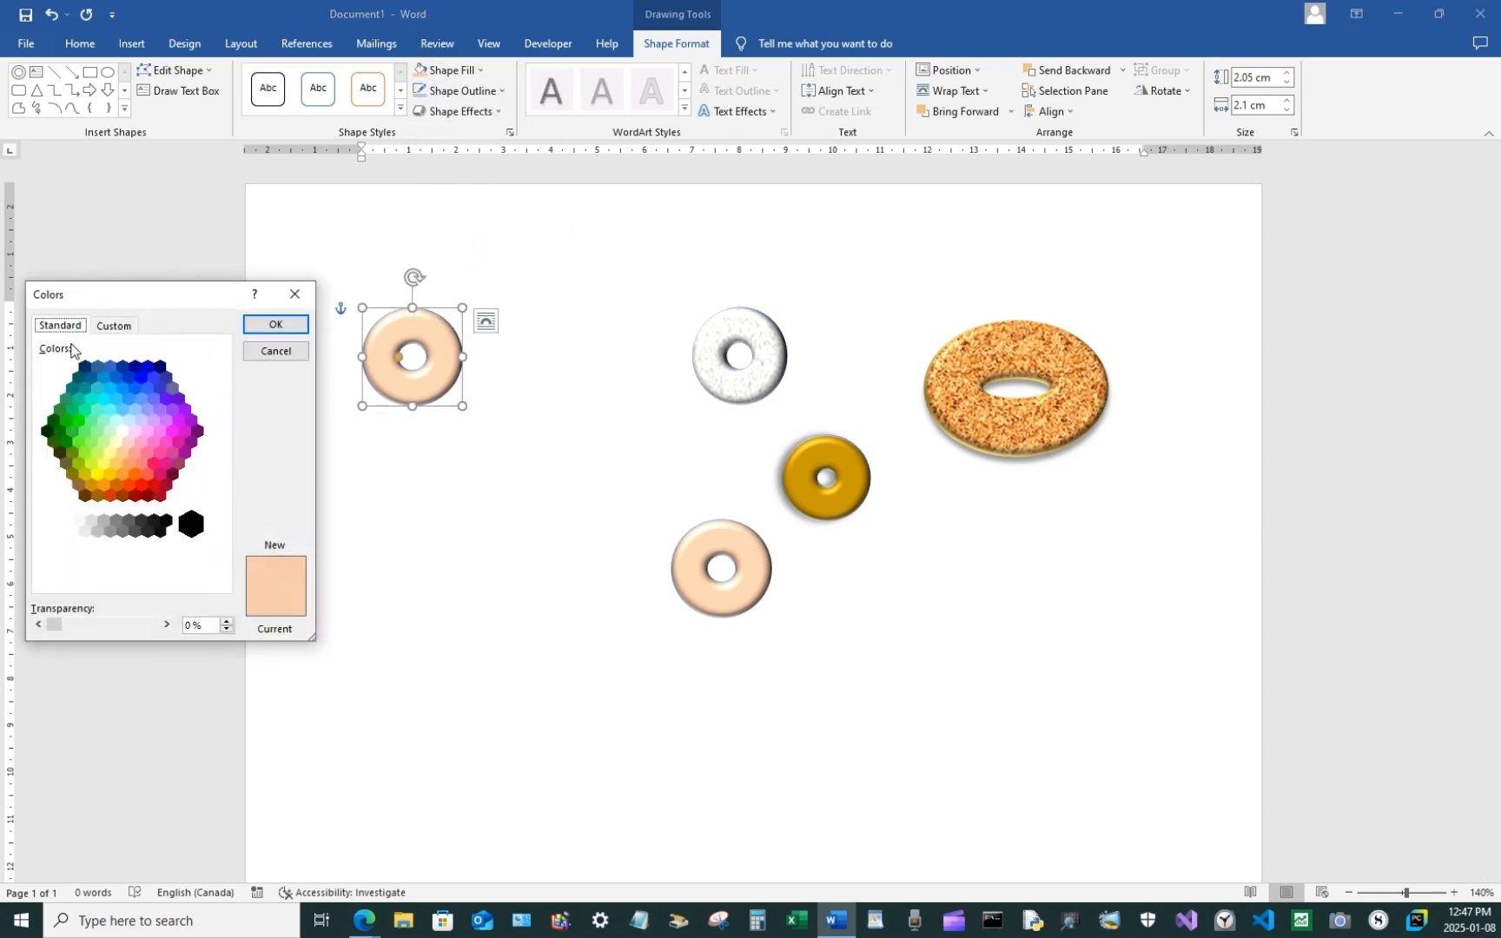
pyautogui.click(160, 431)
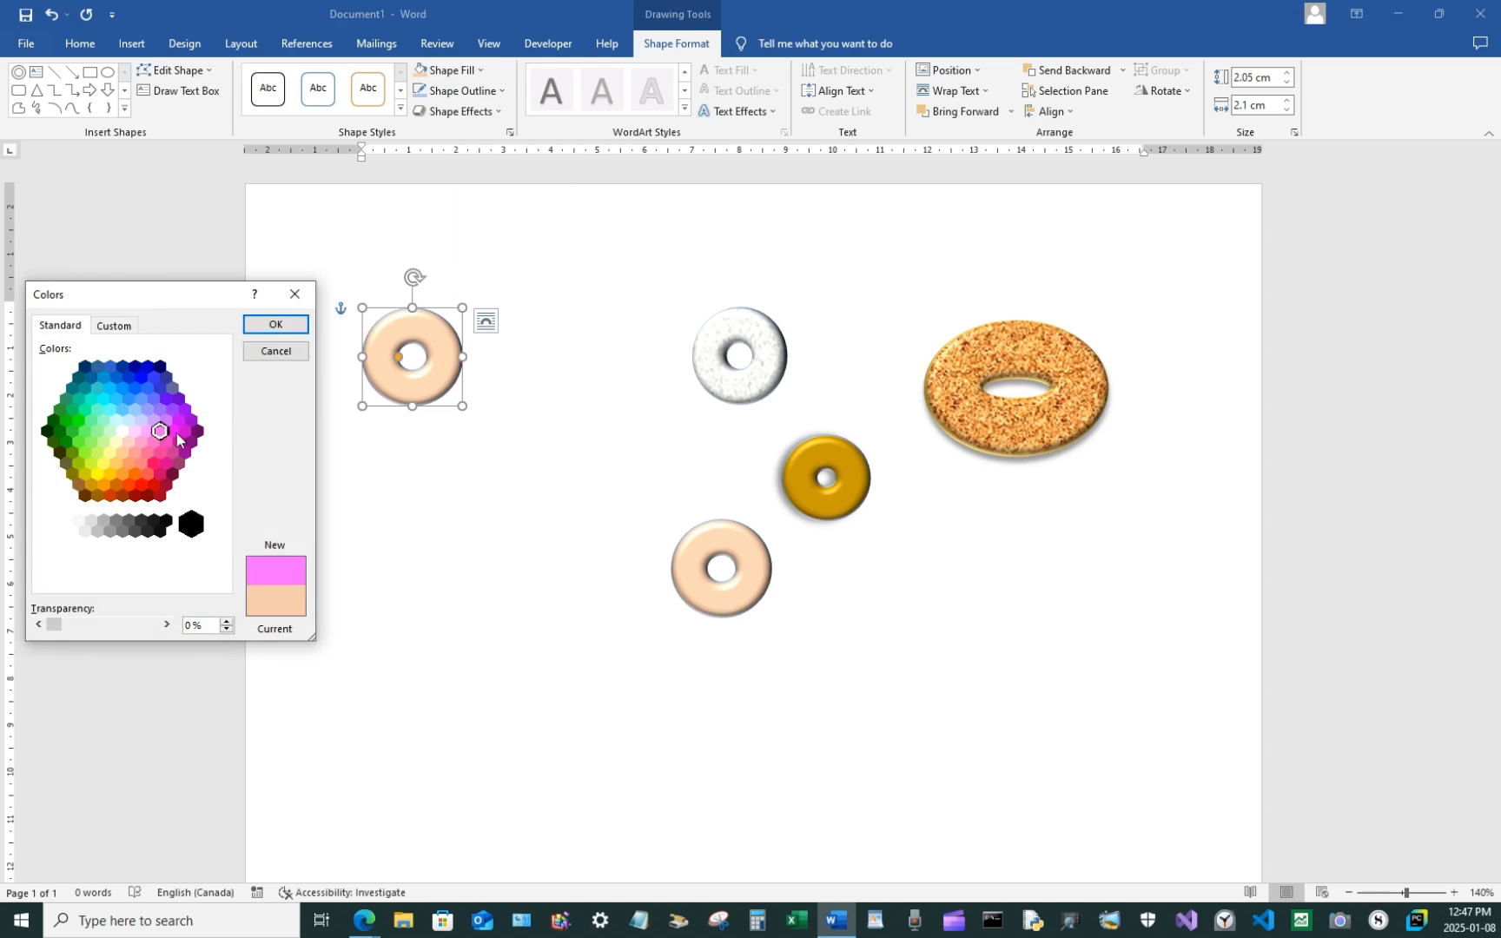
pyautogui.click(292, 325)
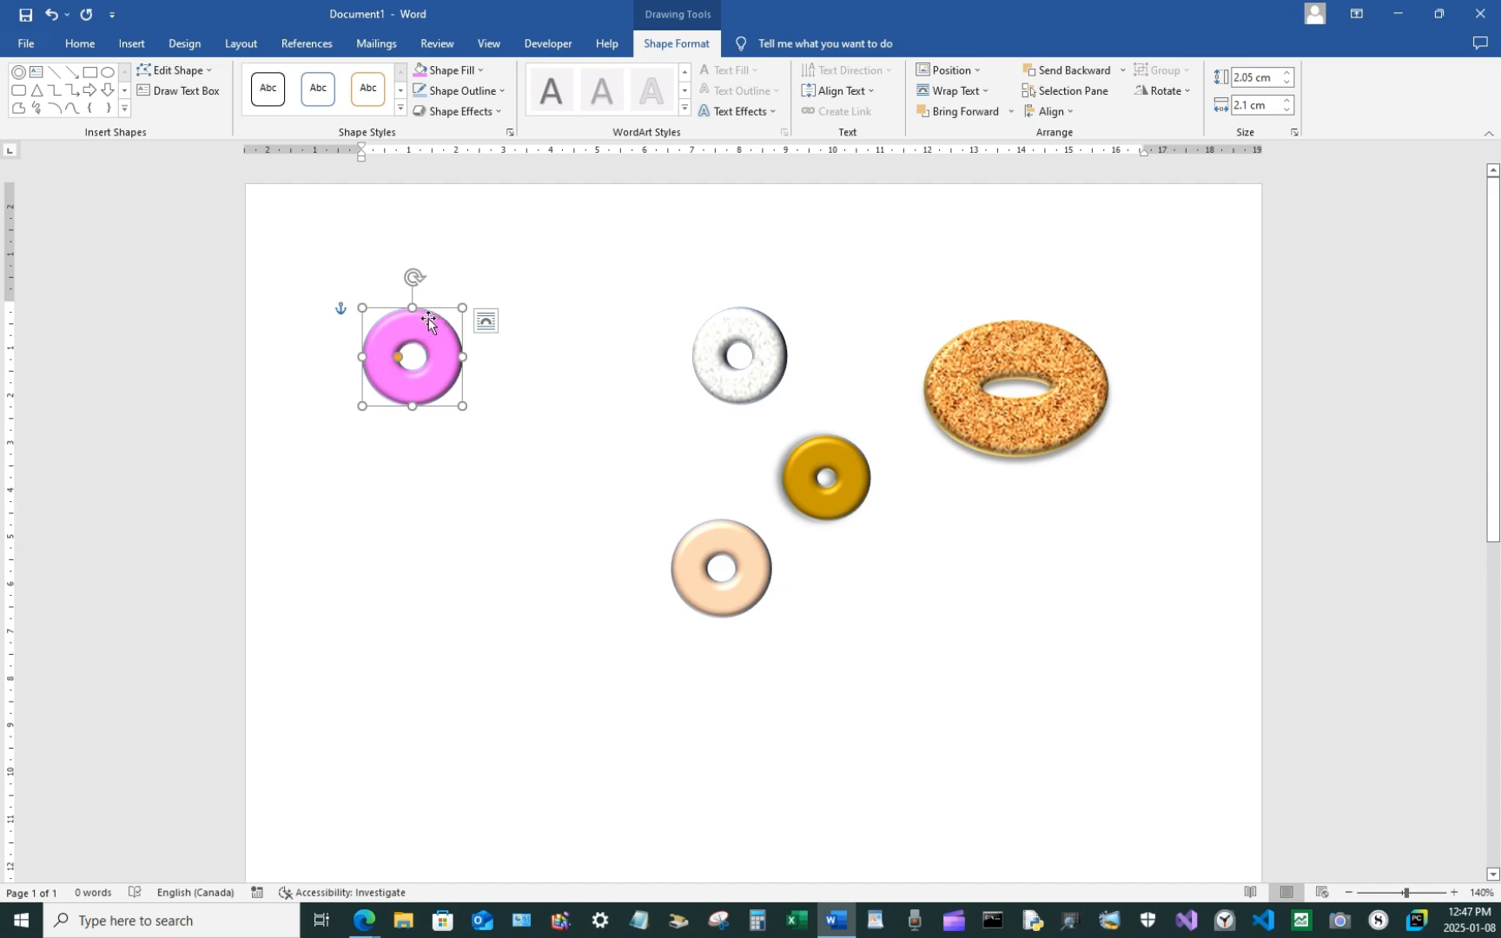
pyautogui.moveTo(428, 318); pyautogui.dragTo(610, 292)
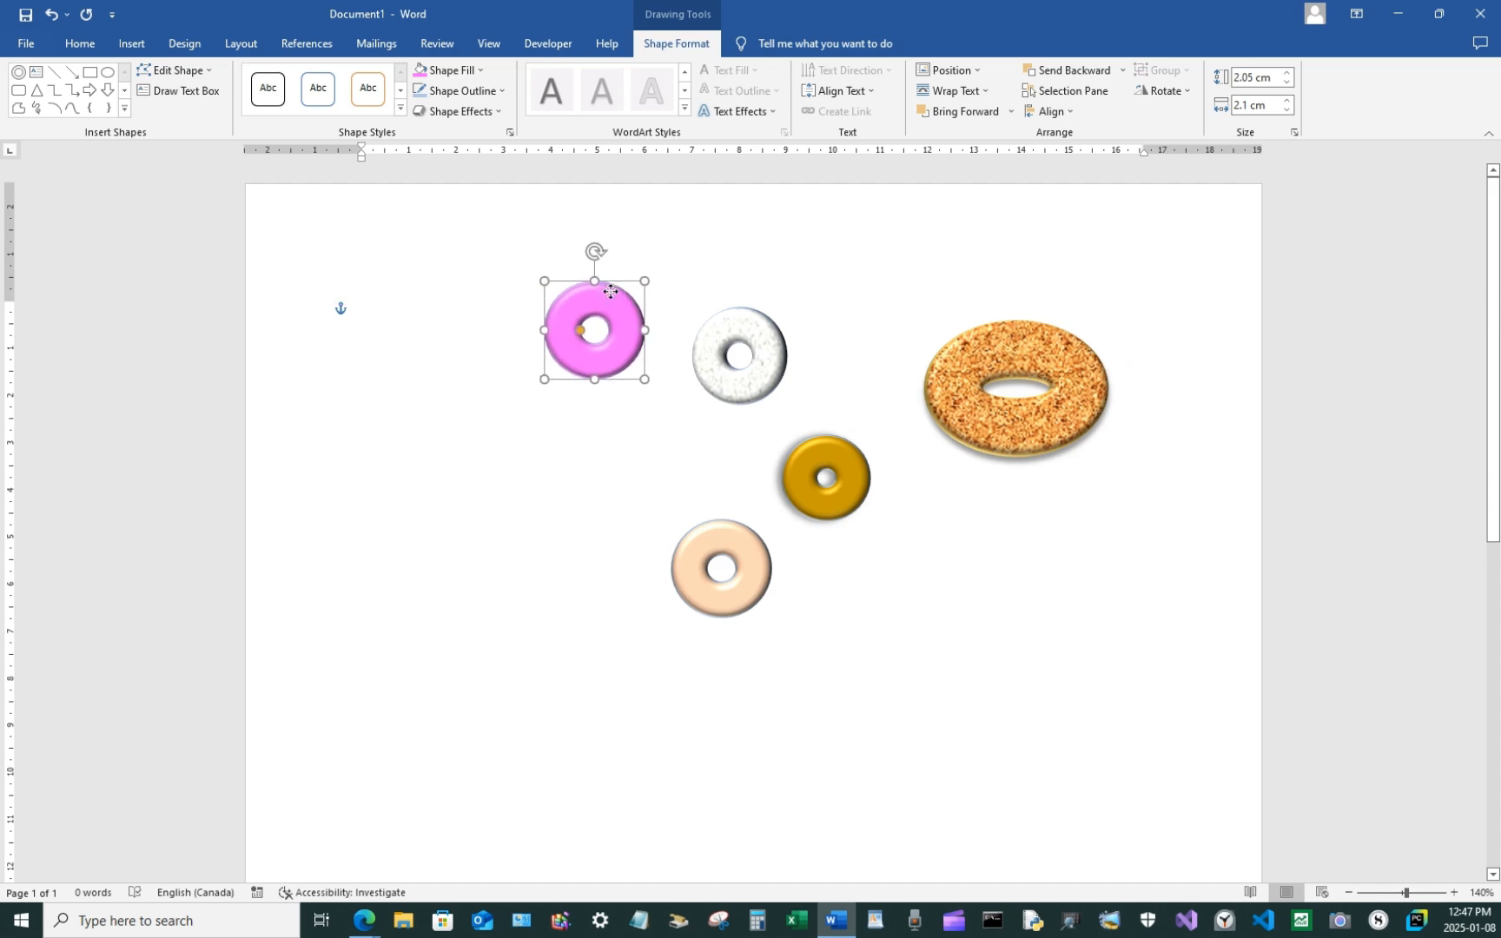
# Paste another copy of the light orange donut and fill it with a pale pink from the standard colour hexagon
pyautogui.rightClick(389, 370)
pyautogui.click(425, 478)
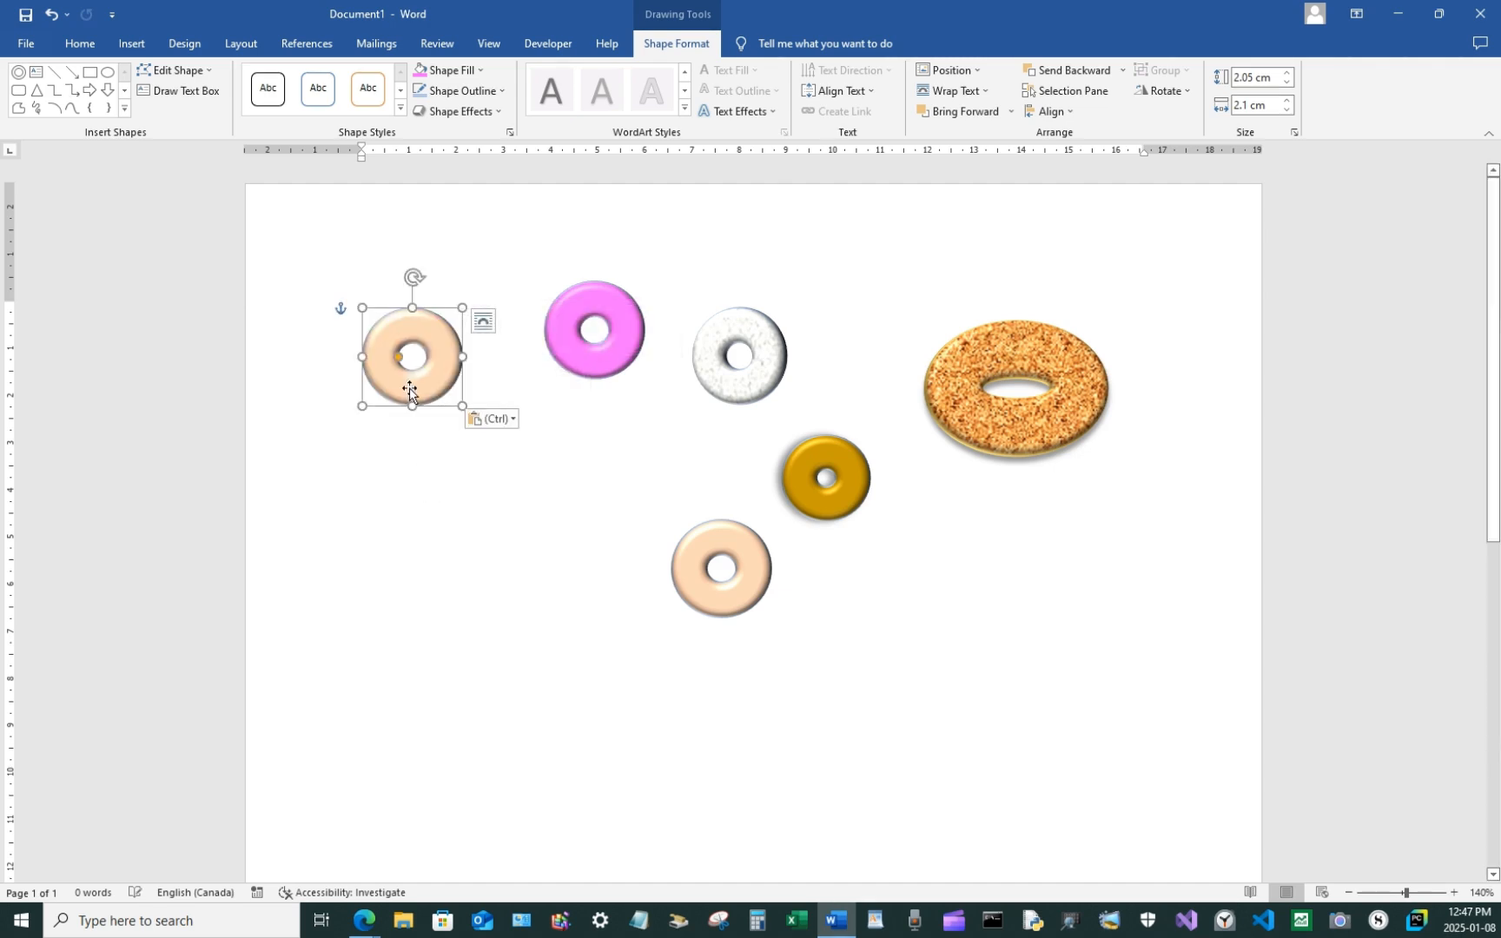
pyautogui.click(446, 71)
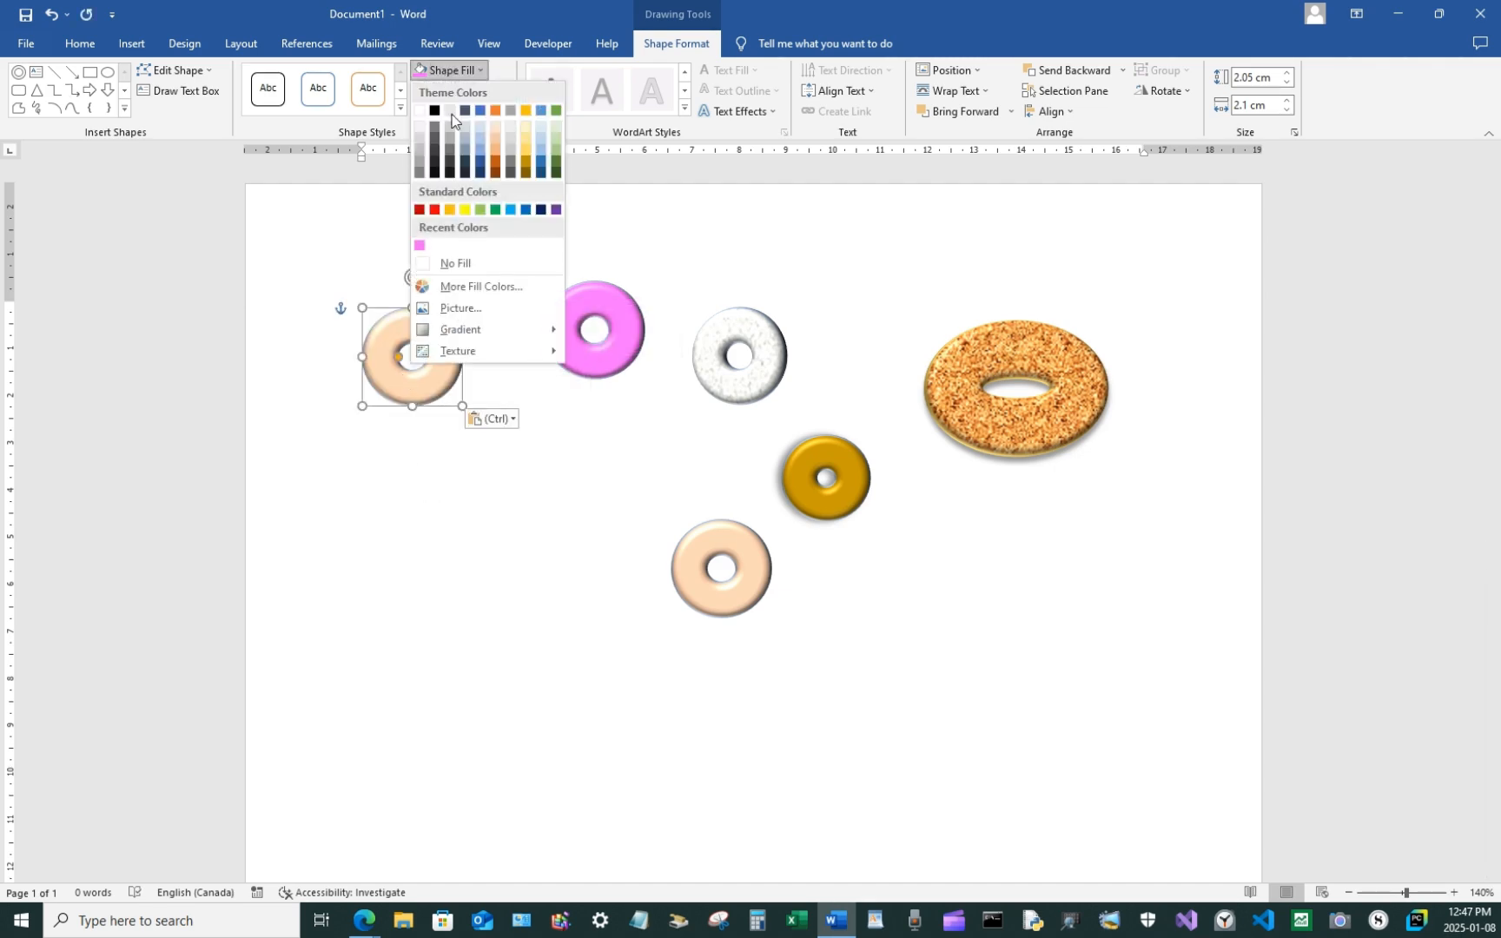
pyautogui.click(468, 286)
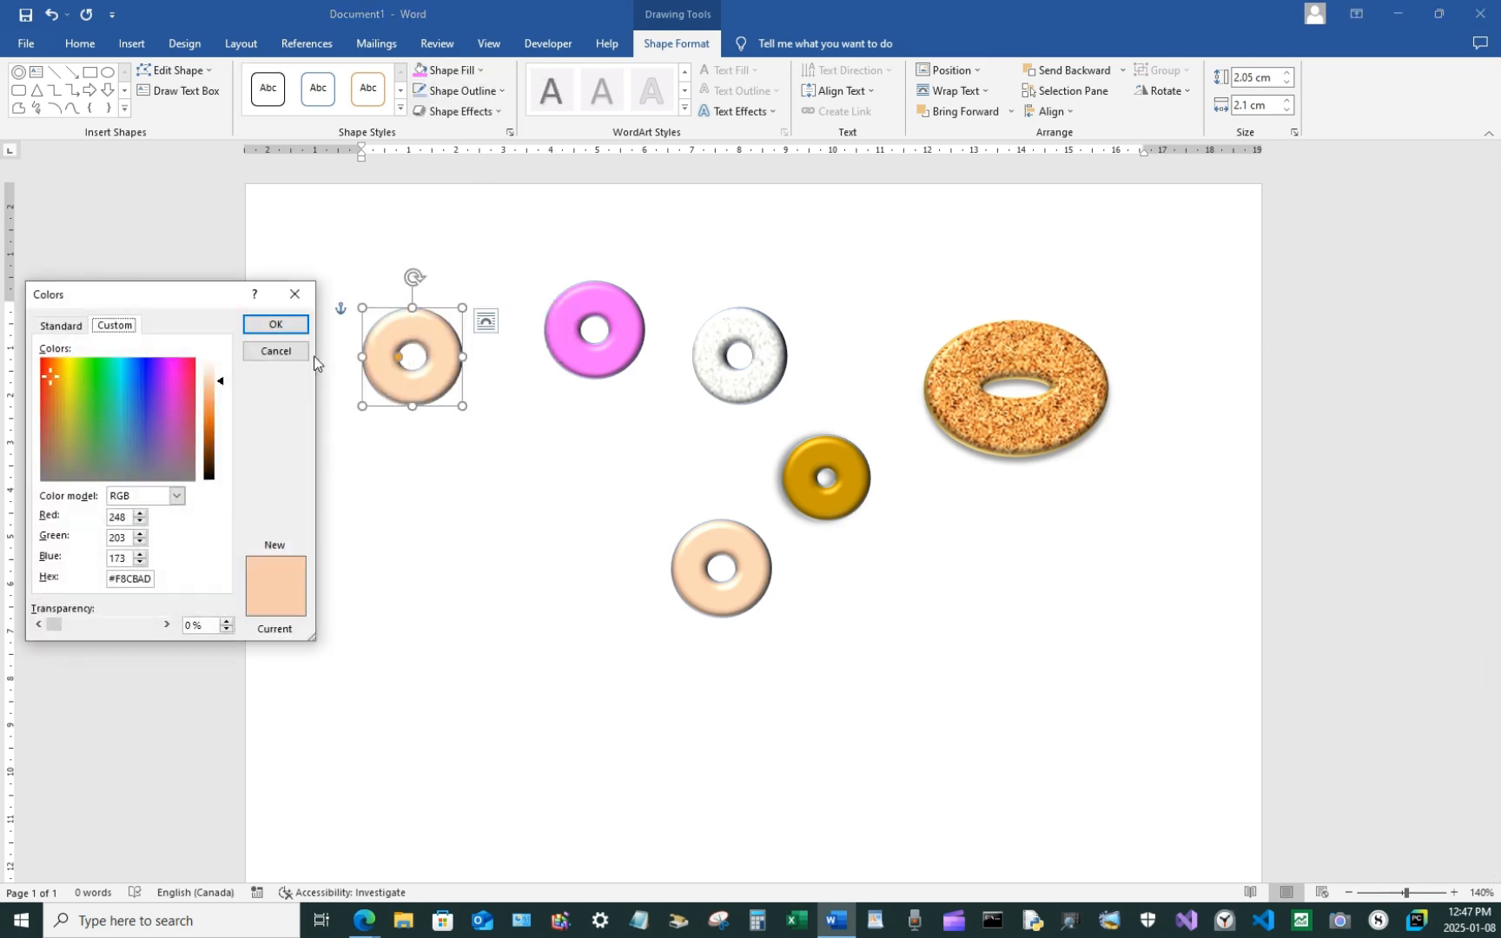
pyautogui.click(62, 327)
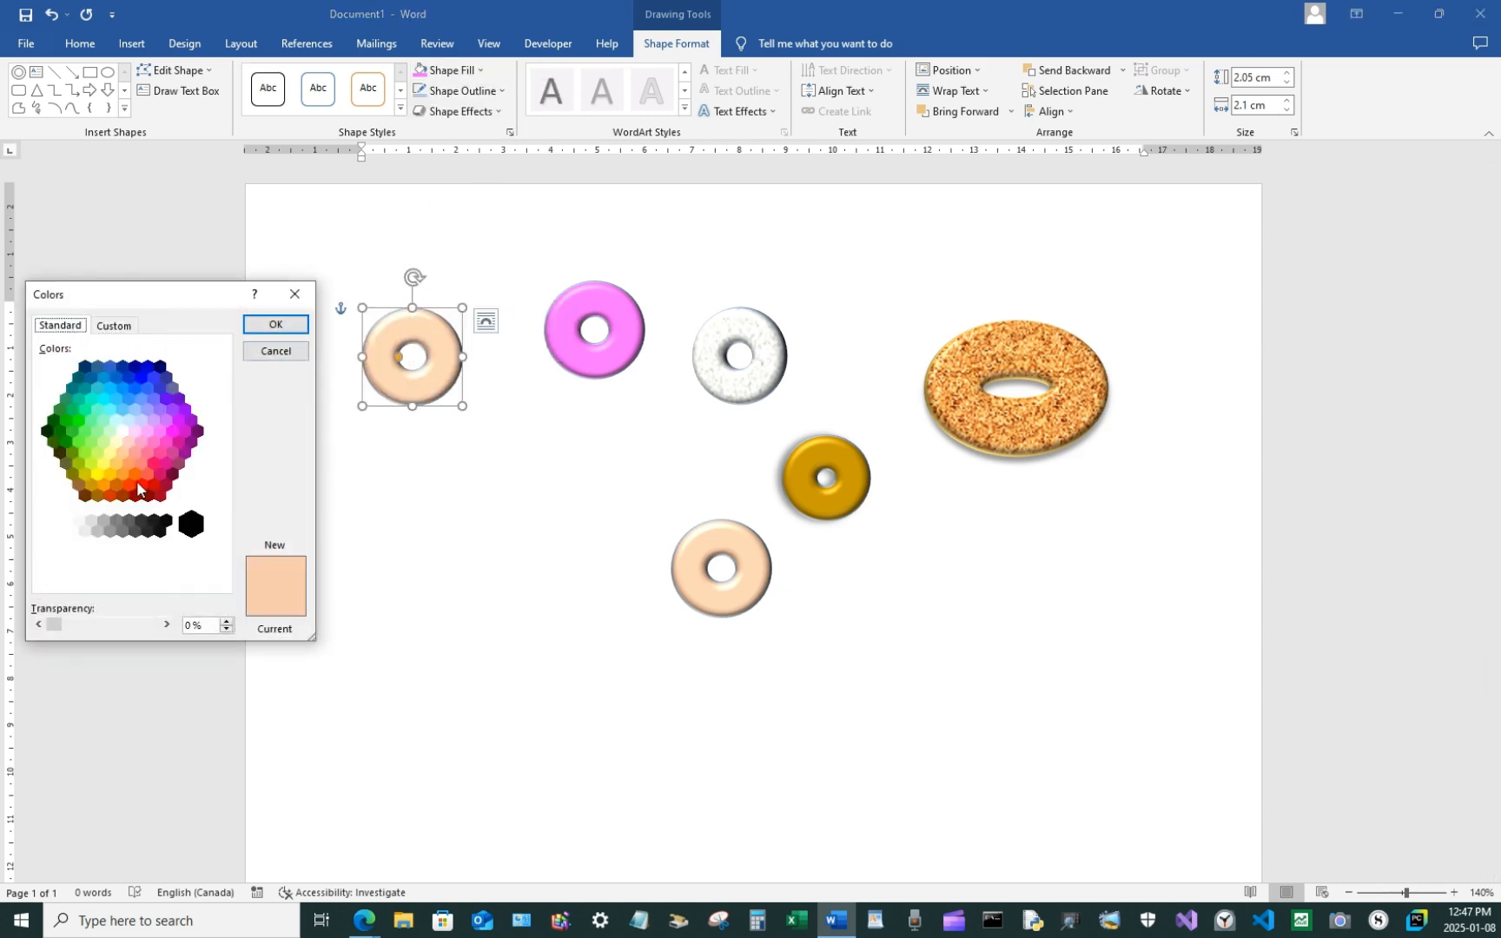
pyautogui.click(153, 433)
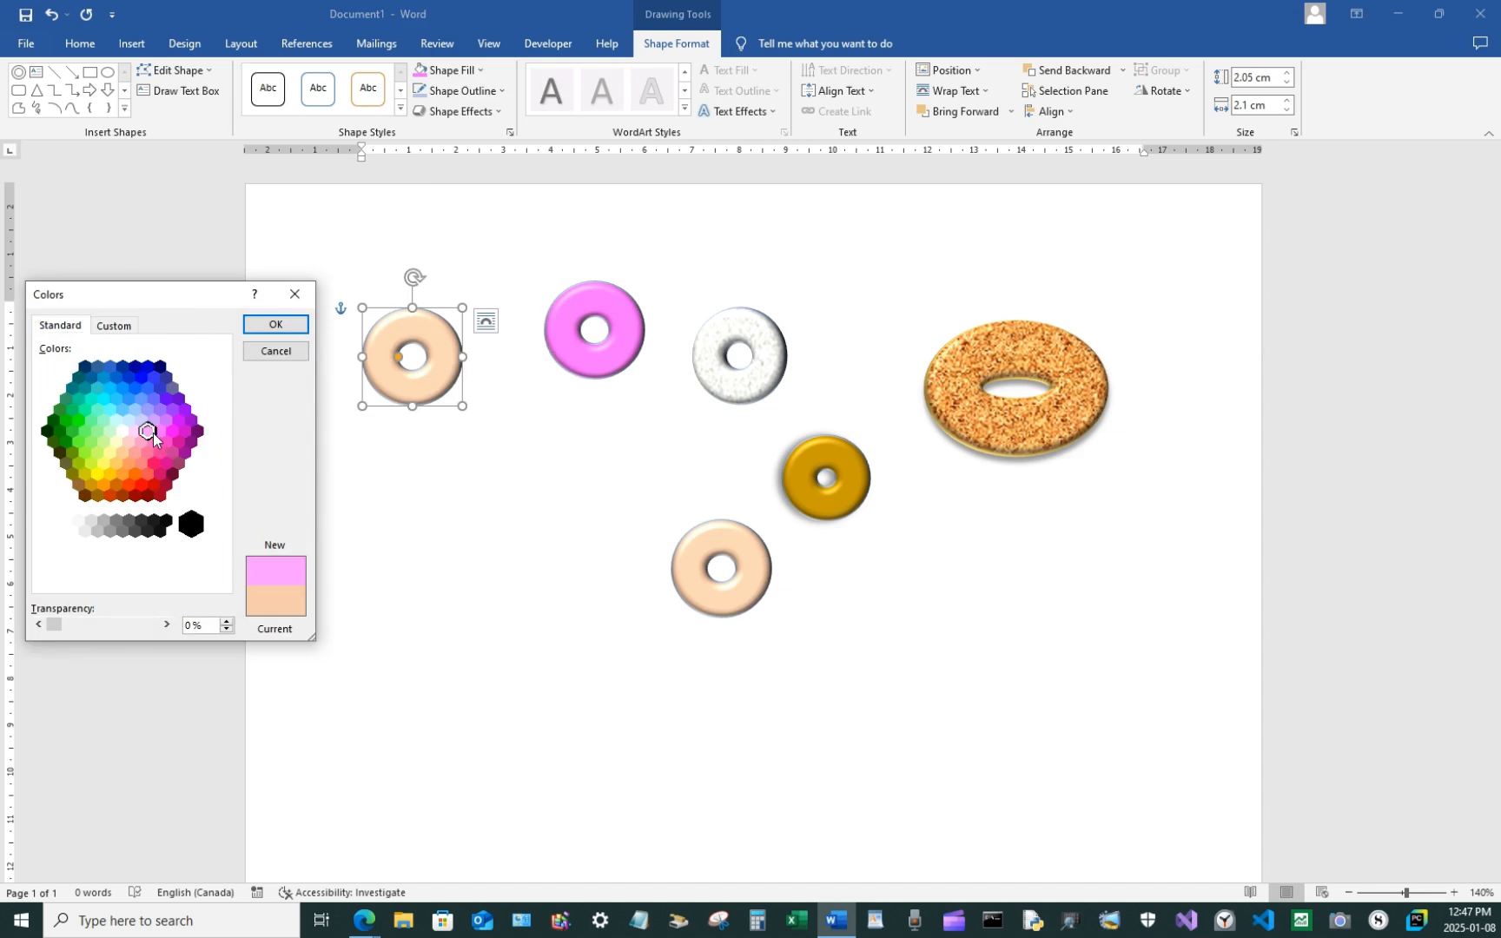
pyautogui.click(277, 327)
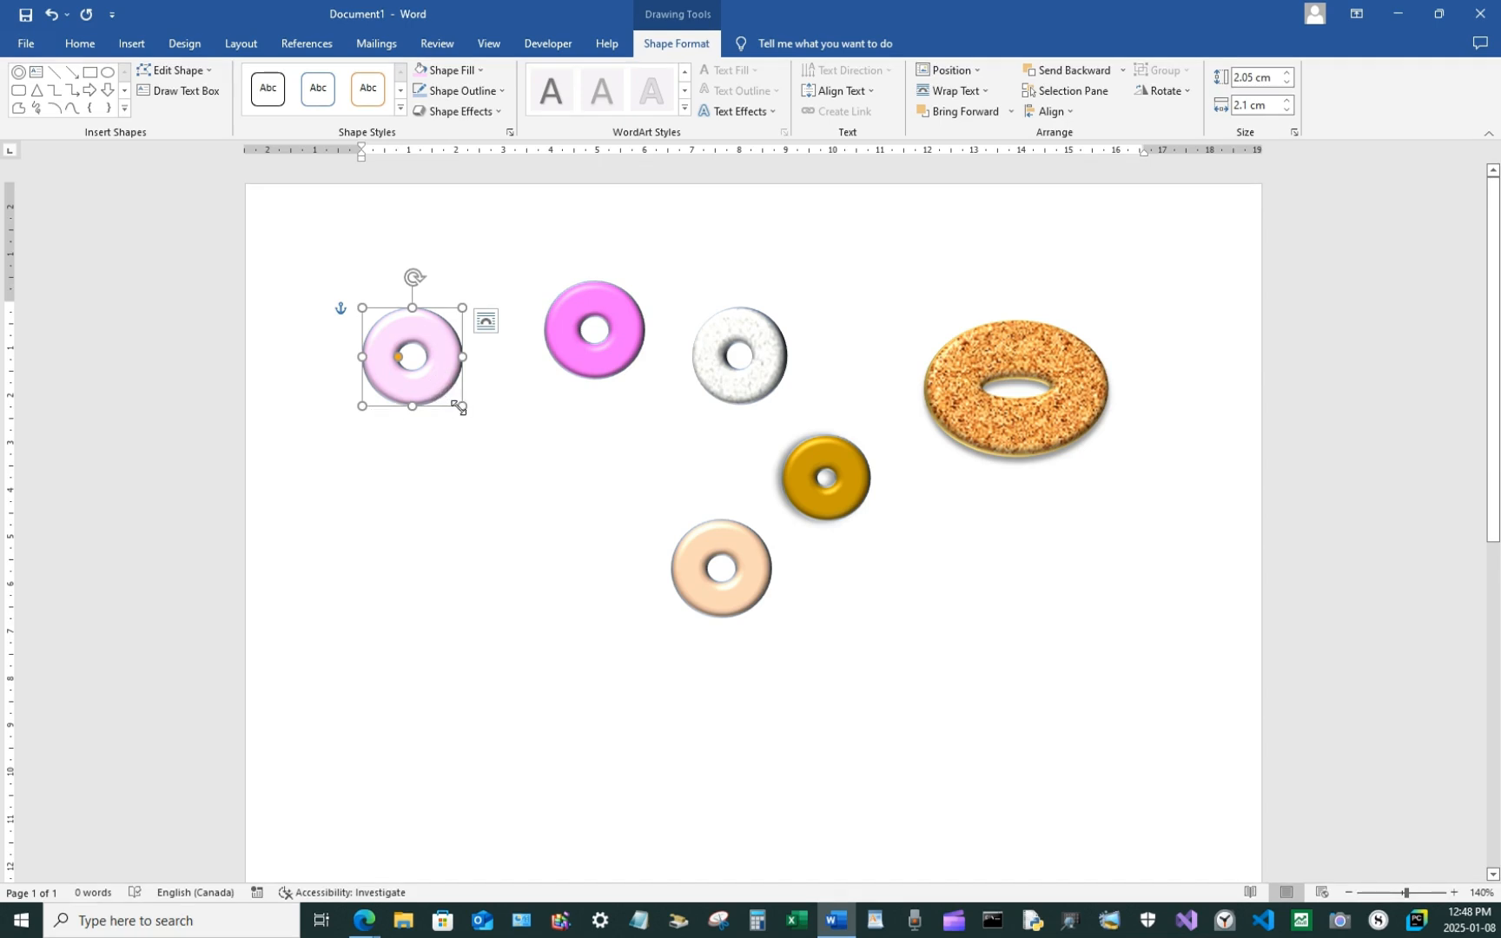
# Enlarge the pale pink donut to about 3.03 by 3.12 cm and move it below the large textured oval donut
pyautogui.moveTo(460, 407); pyautogui.dragTo(1066, 606)
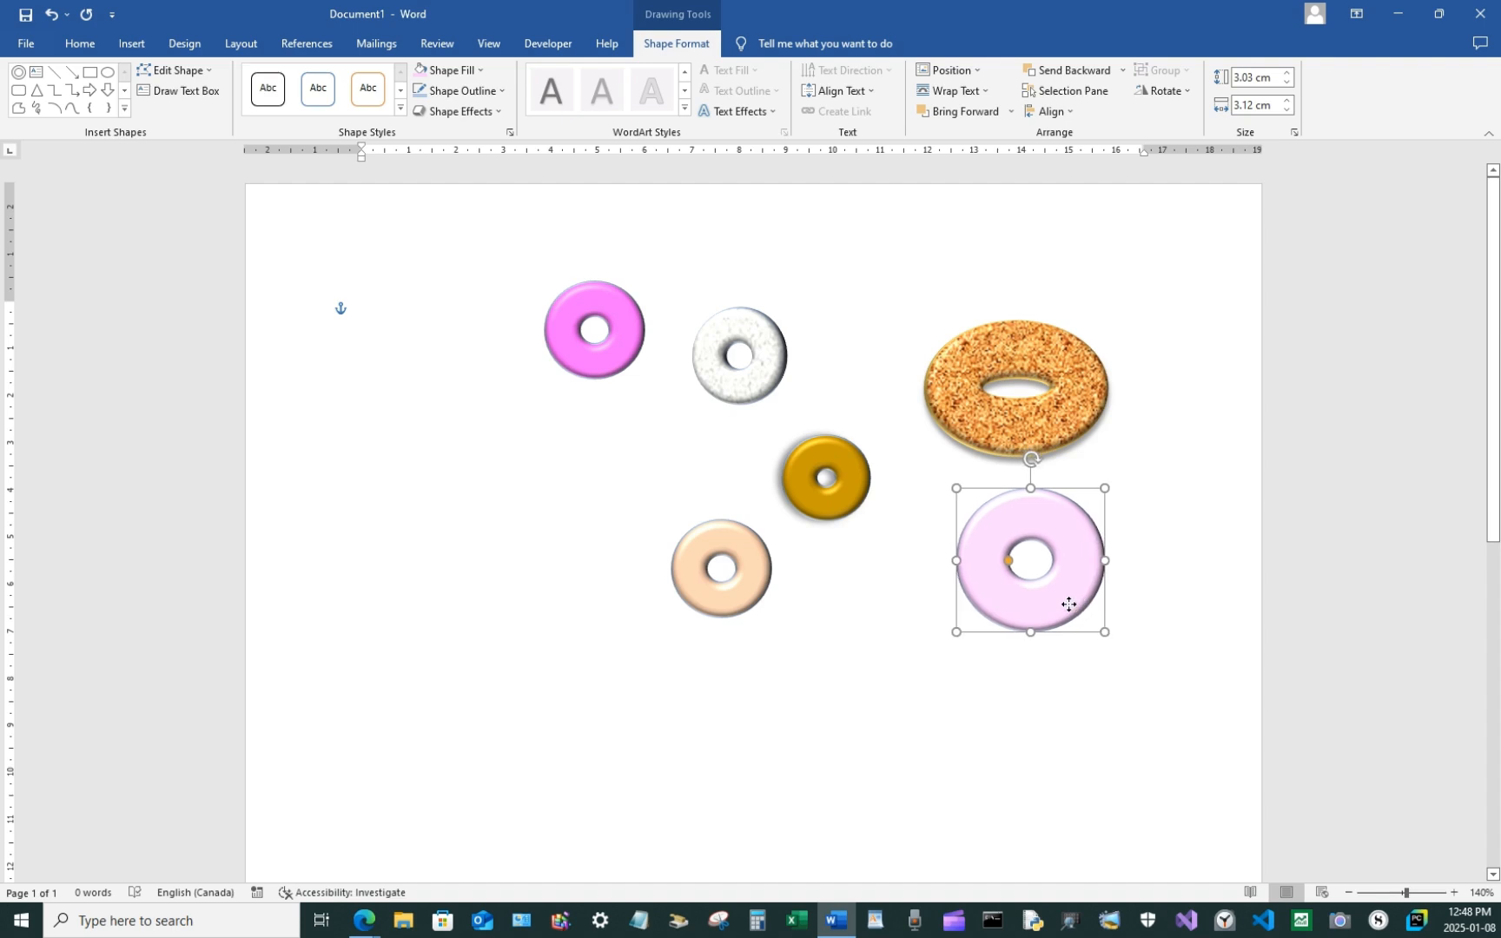
pyautogui.click(536, 482)
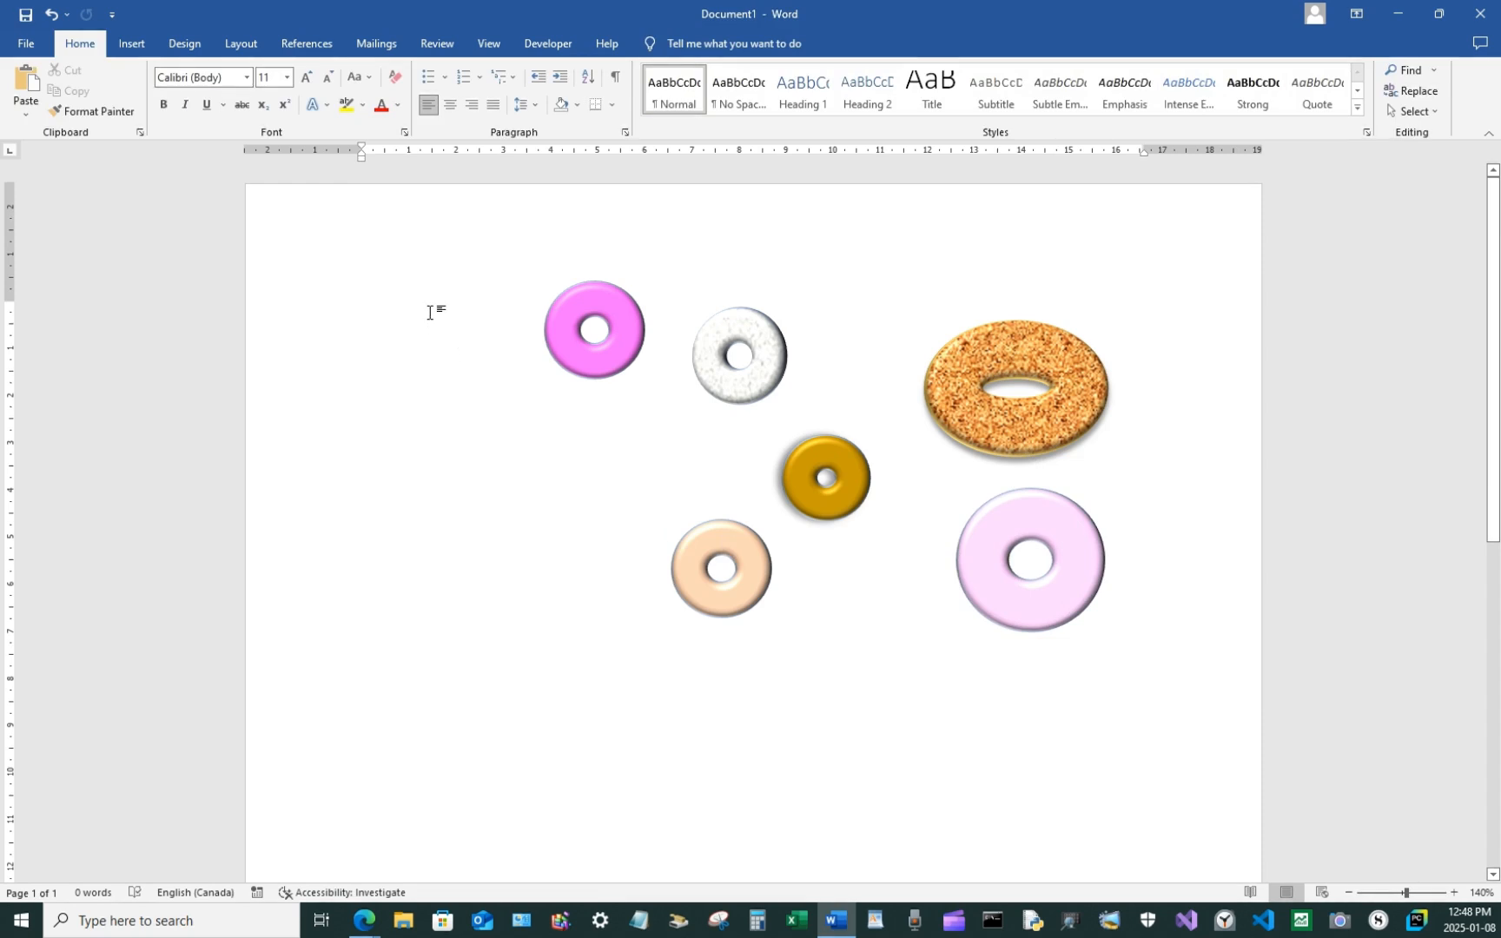
# Paste another copy of the light orange donut and fill it with the mottled pale blue and pink texture
pyautogui.rightClick(392, 346)
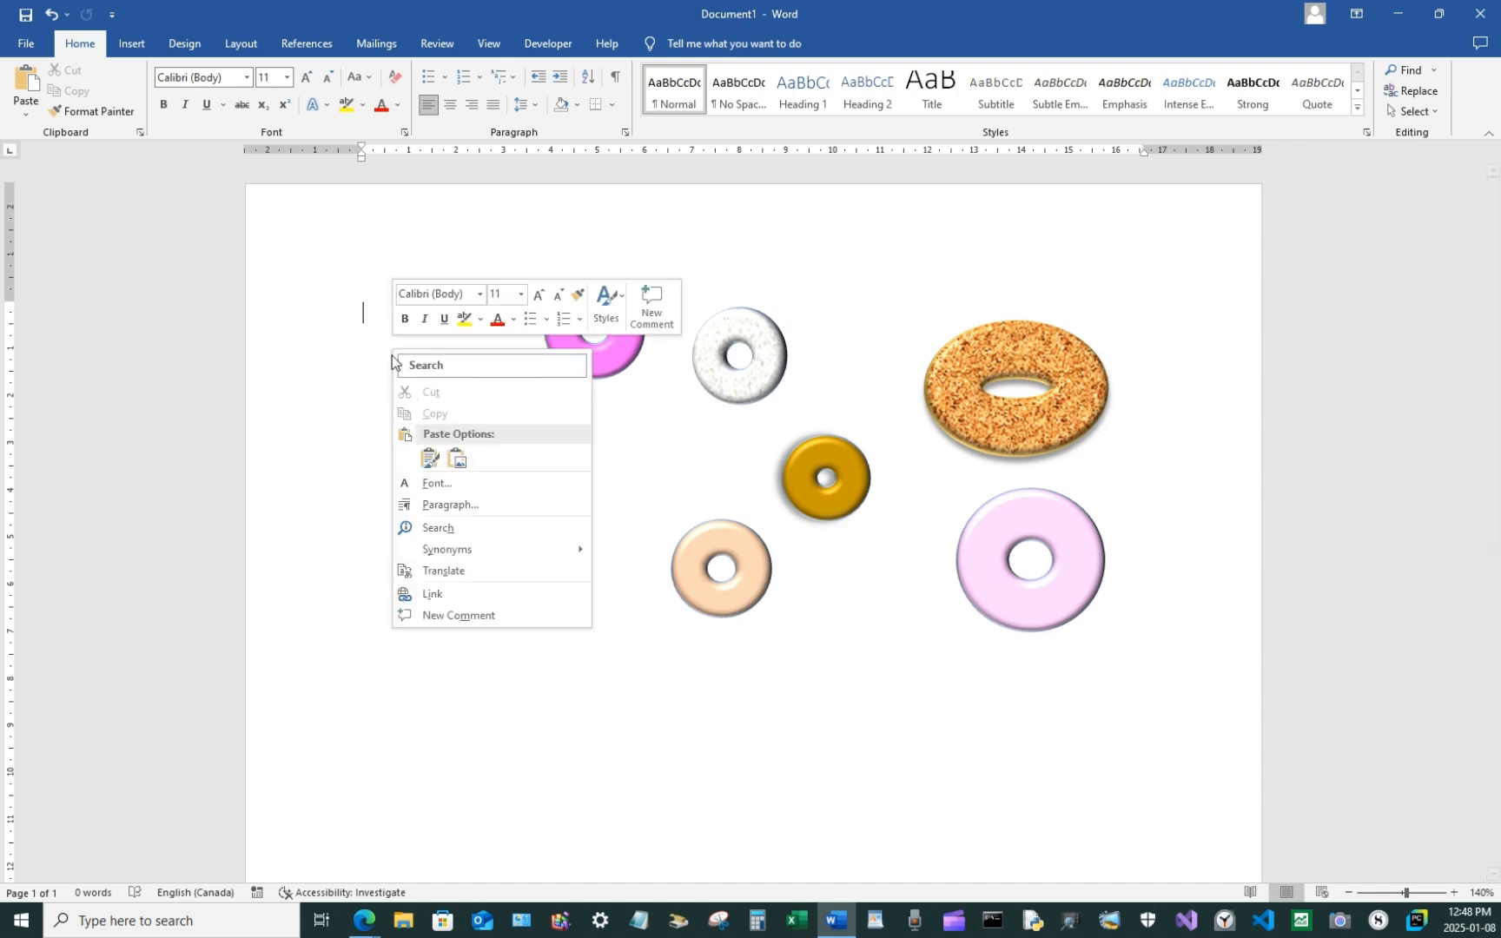
pyautogui.click(429, 458)
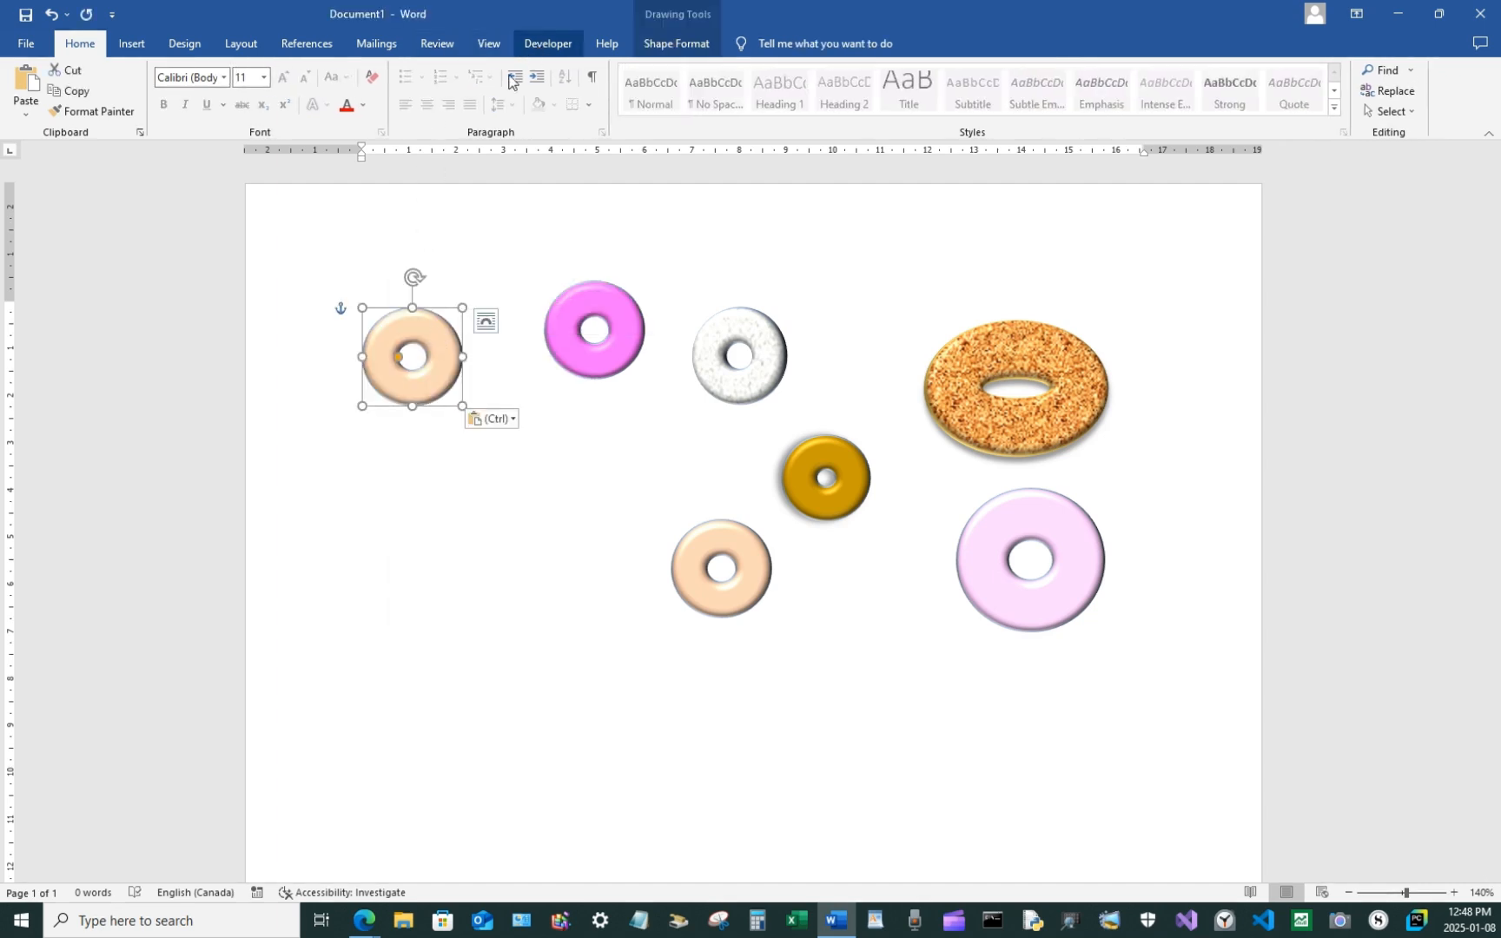
pyautogui.click(681, 48)
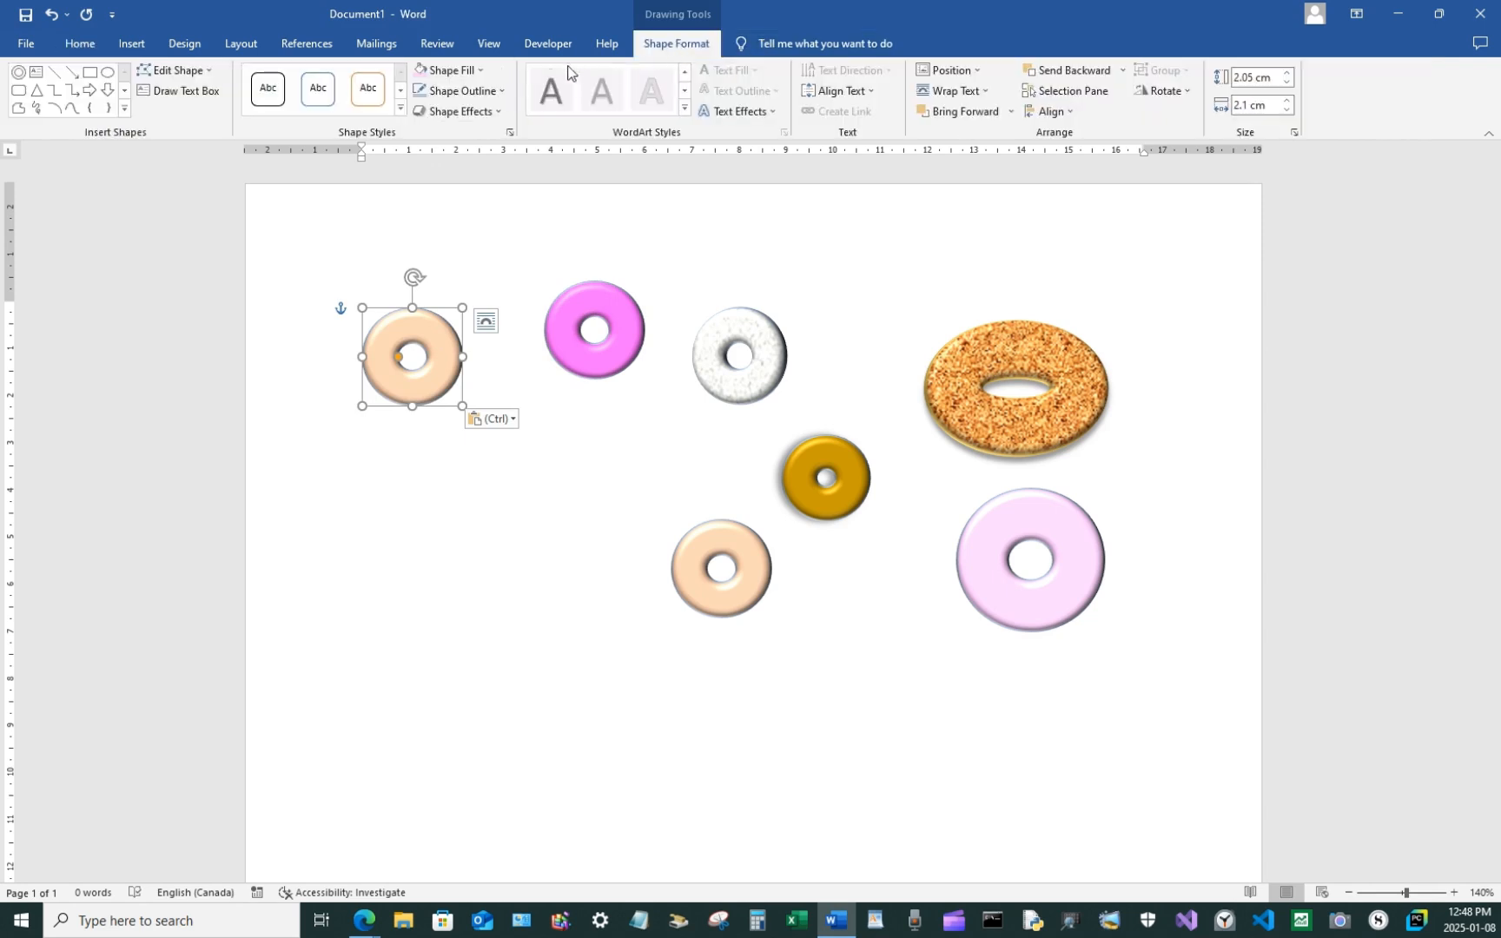
pyautogui.click(452, 112)
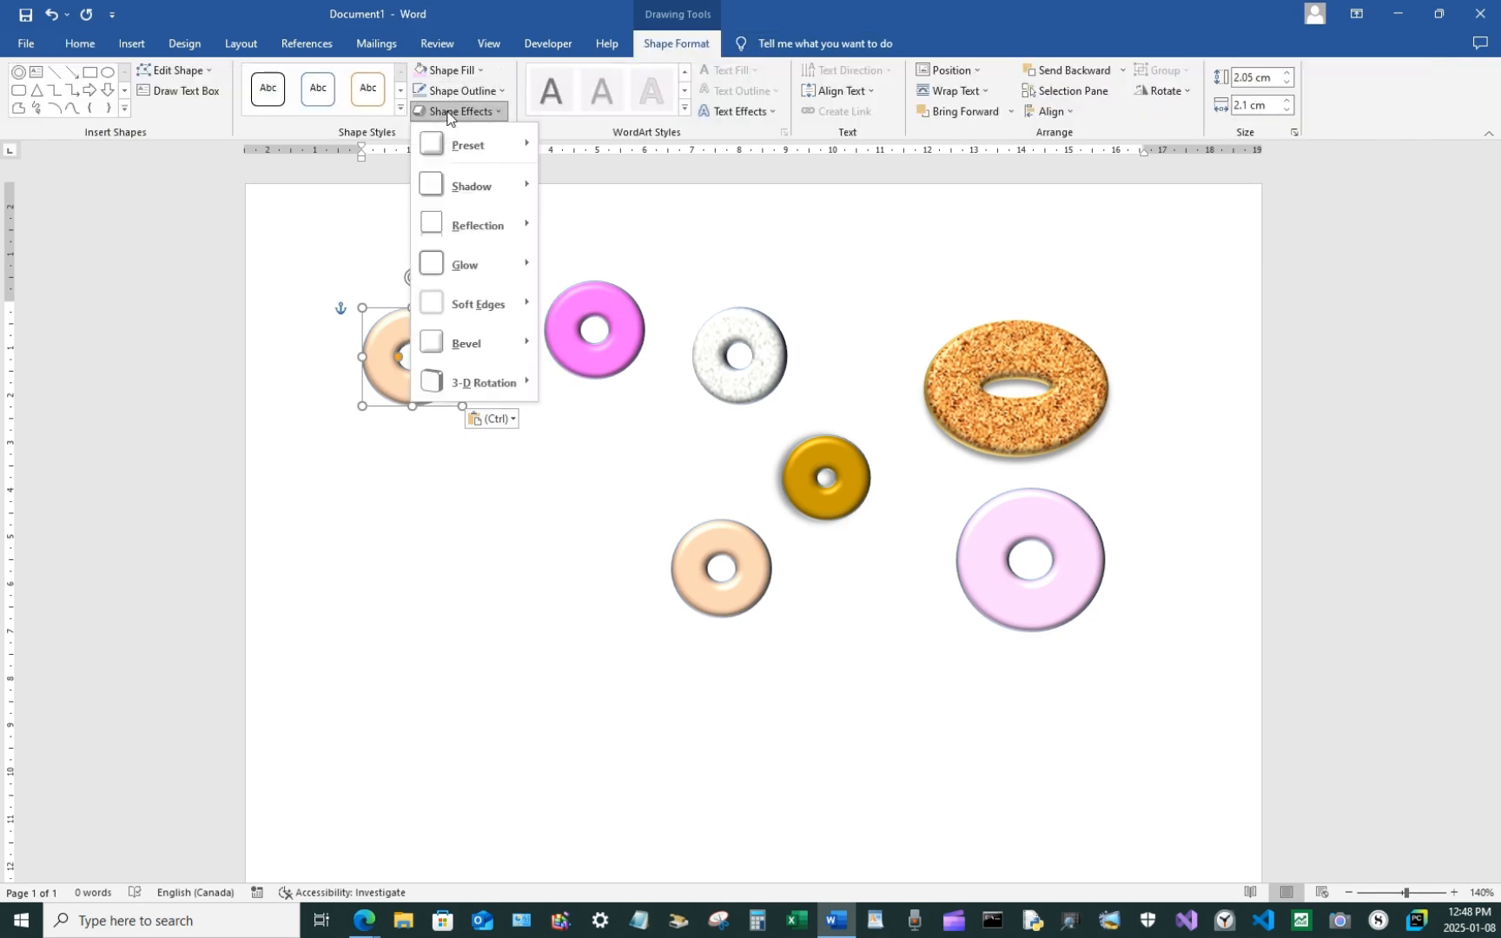
pyautogui.click(450, 95)
pyautogui.click(449, 72)
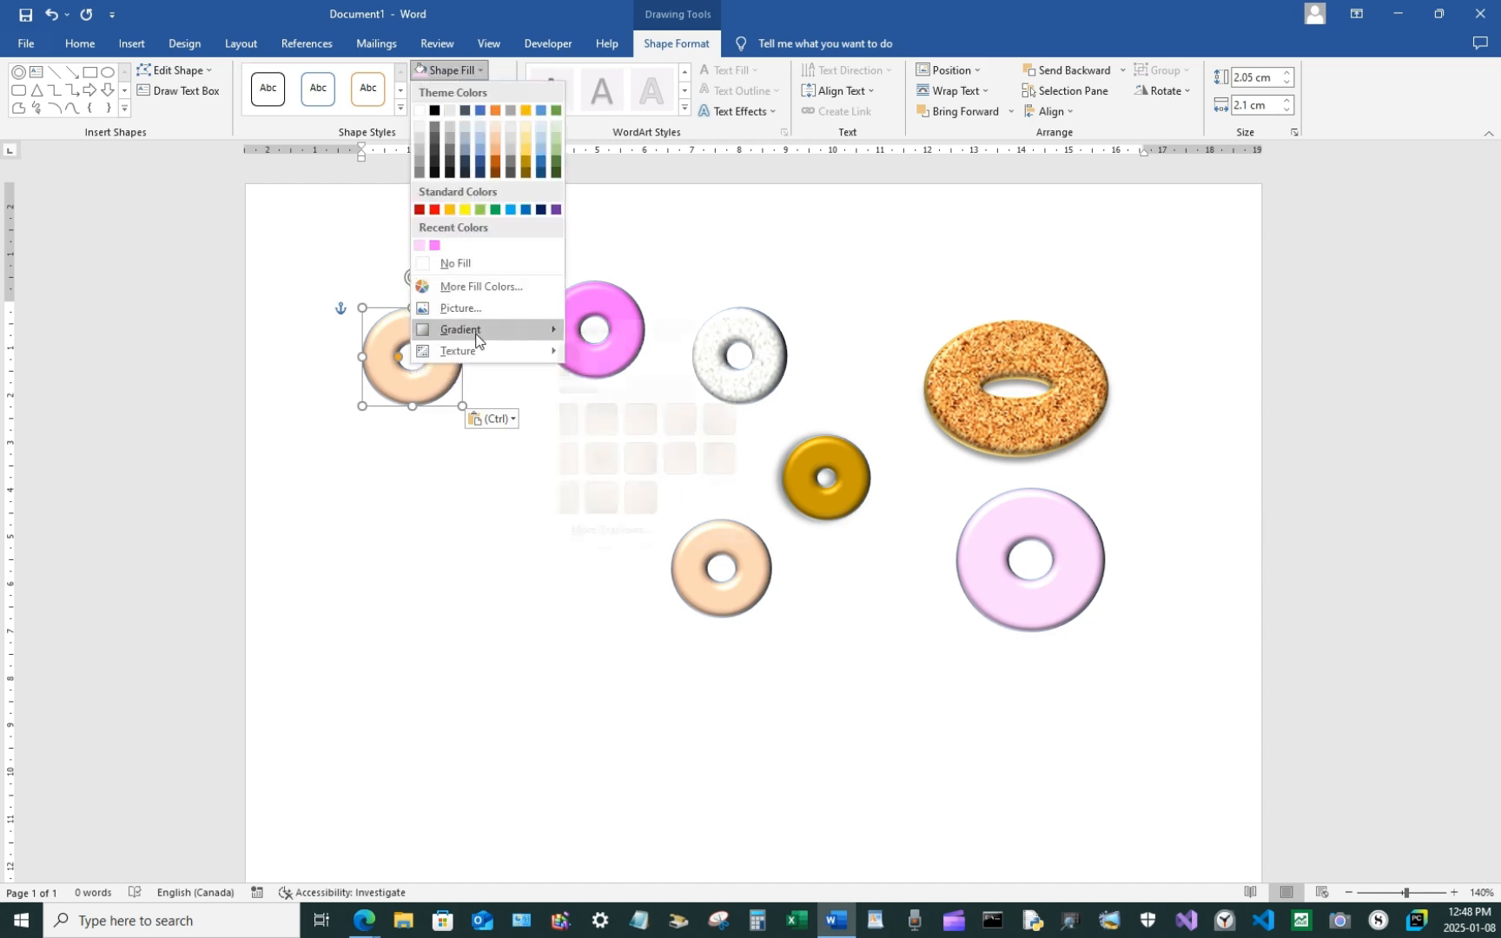
pyautogui.moveTo(476, 363)
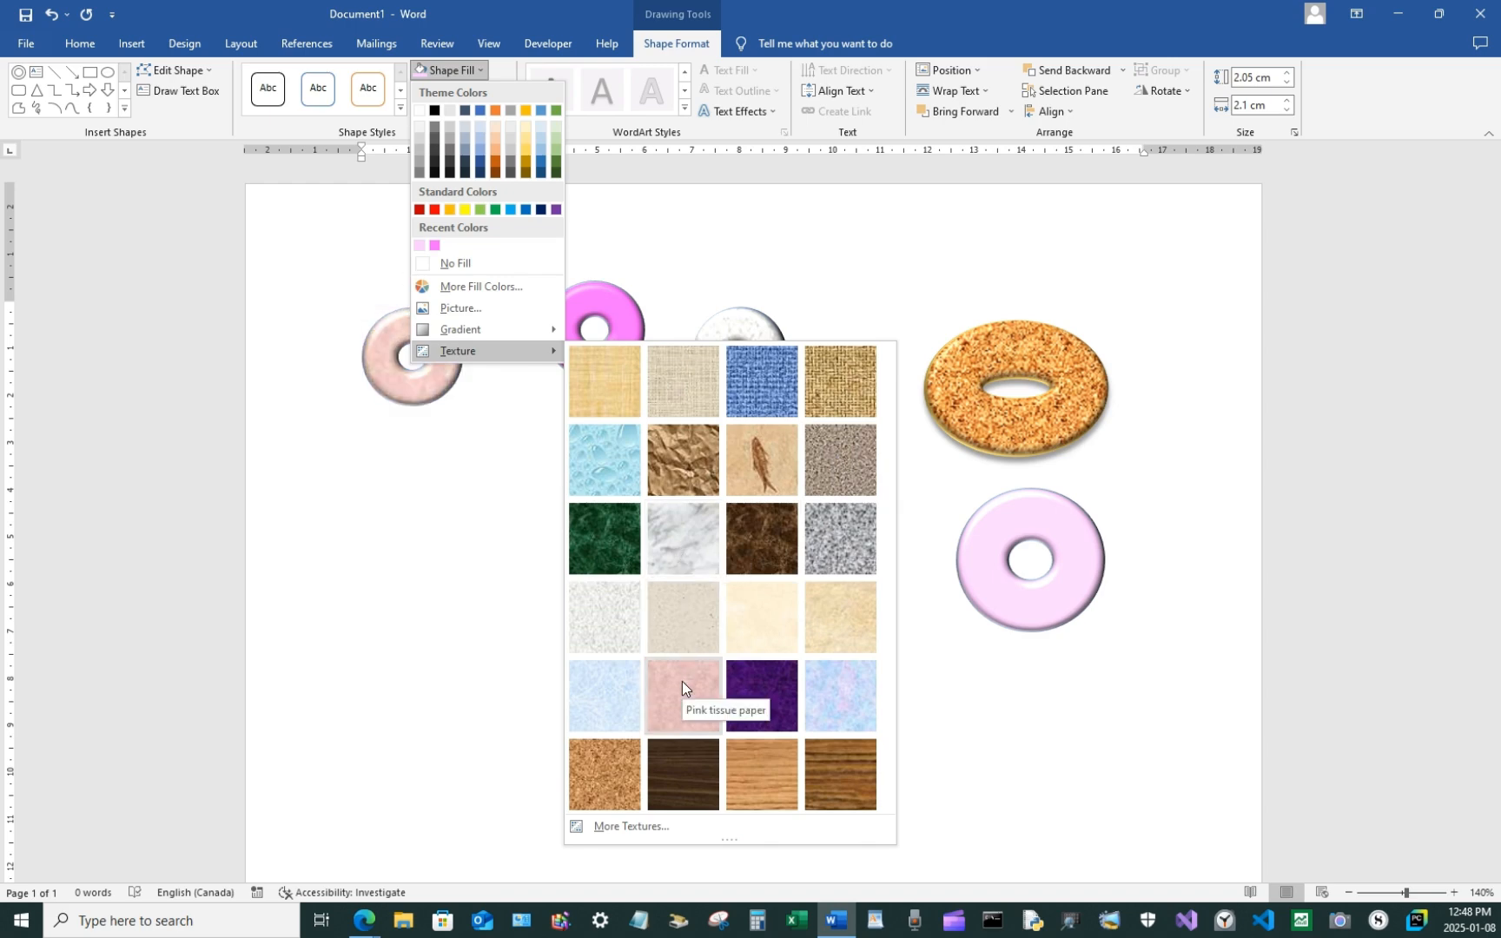
pyautogui.click(834, 690)
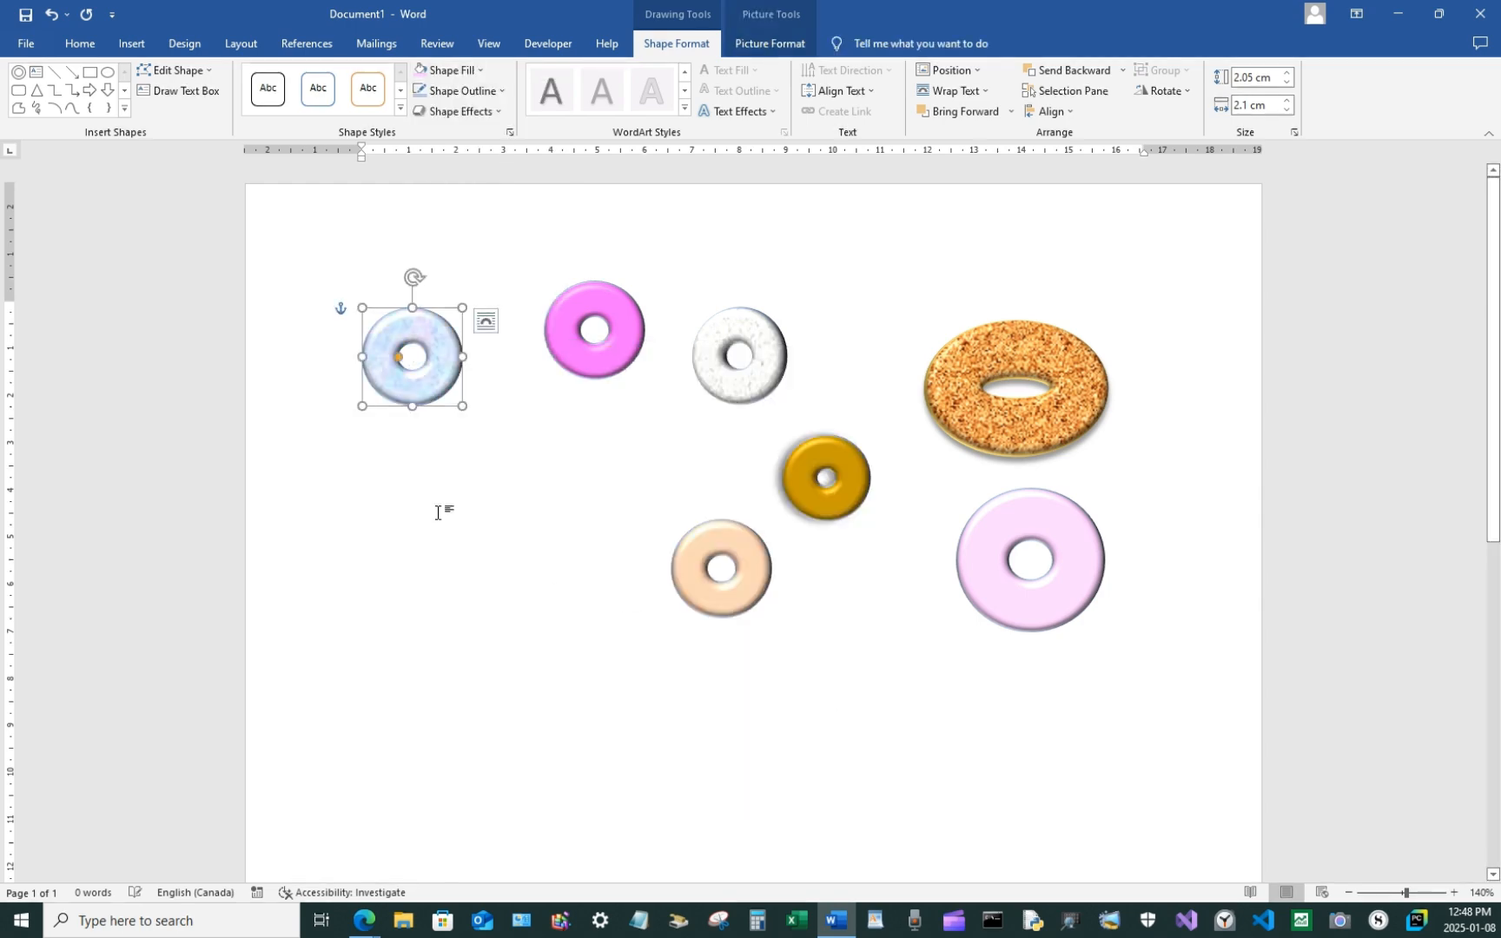
# Shrink the blue textured donut to about 1.85 by 1.91 cm and place it below the bright pink donut
pyautogui.moveTo(464, 404)
pyautogui.mouseDown()
pyautogui.moveTo(505, 445)
pyautogui.moveTo(453, 396)
pyautogui.mouseUp()
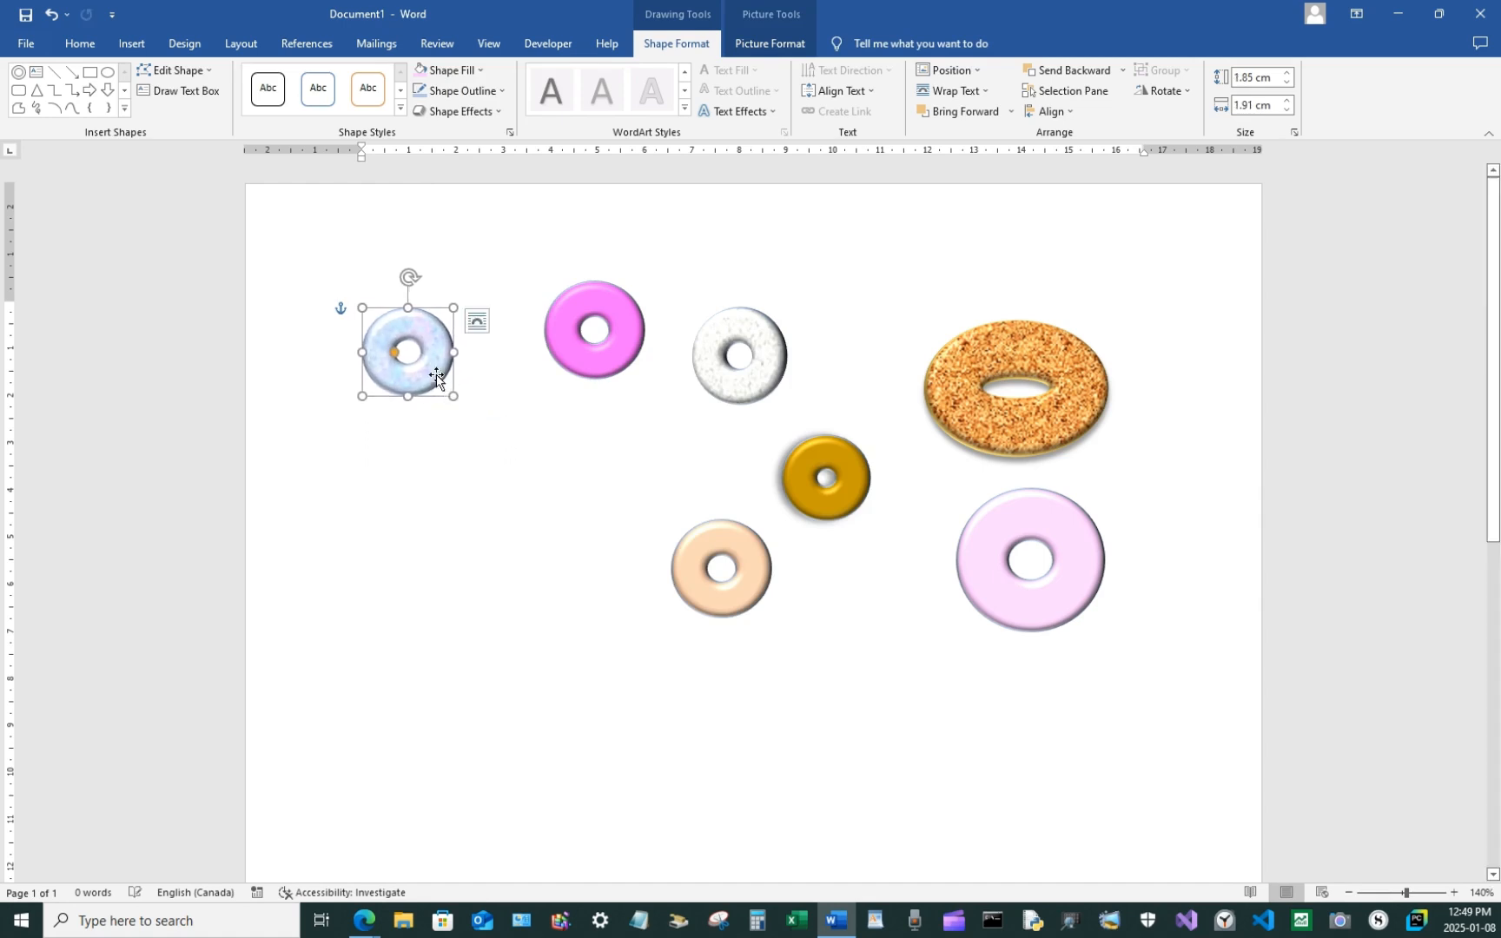
pyautogui.click(395, 353)
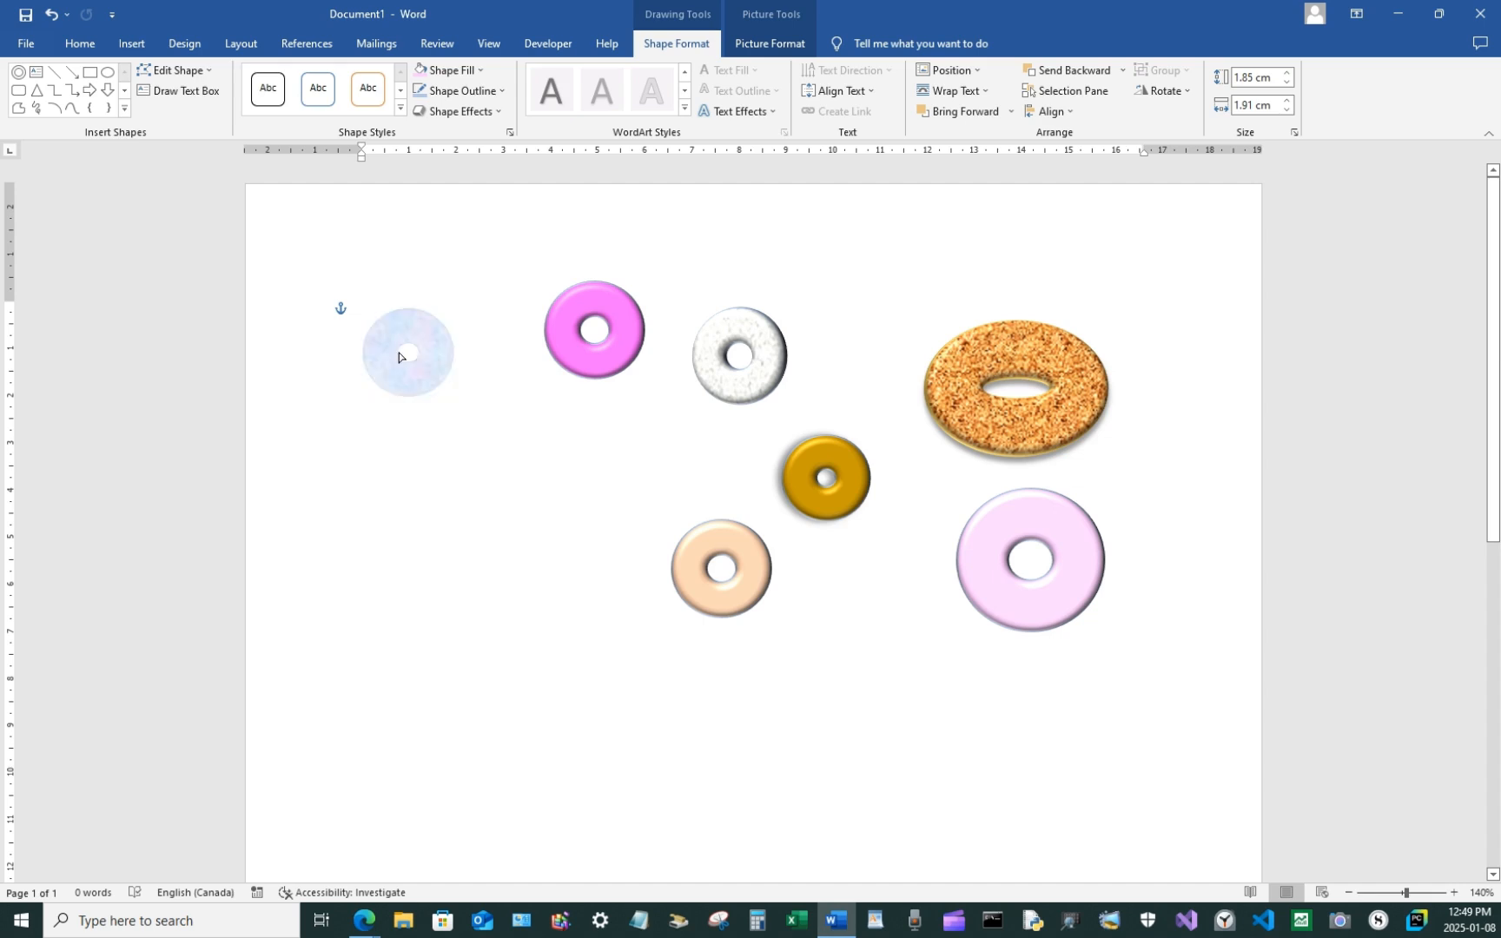
pyautogui.click(465, 452)
pyautogui.moveTo(445, 356); pyautogui.dragTo(687, 465)
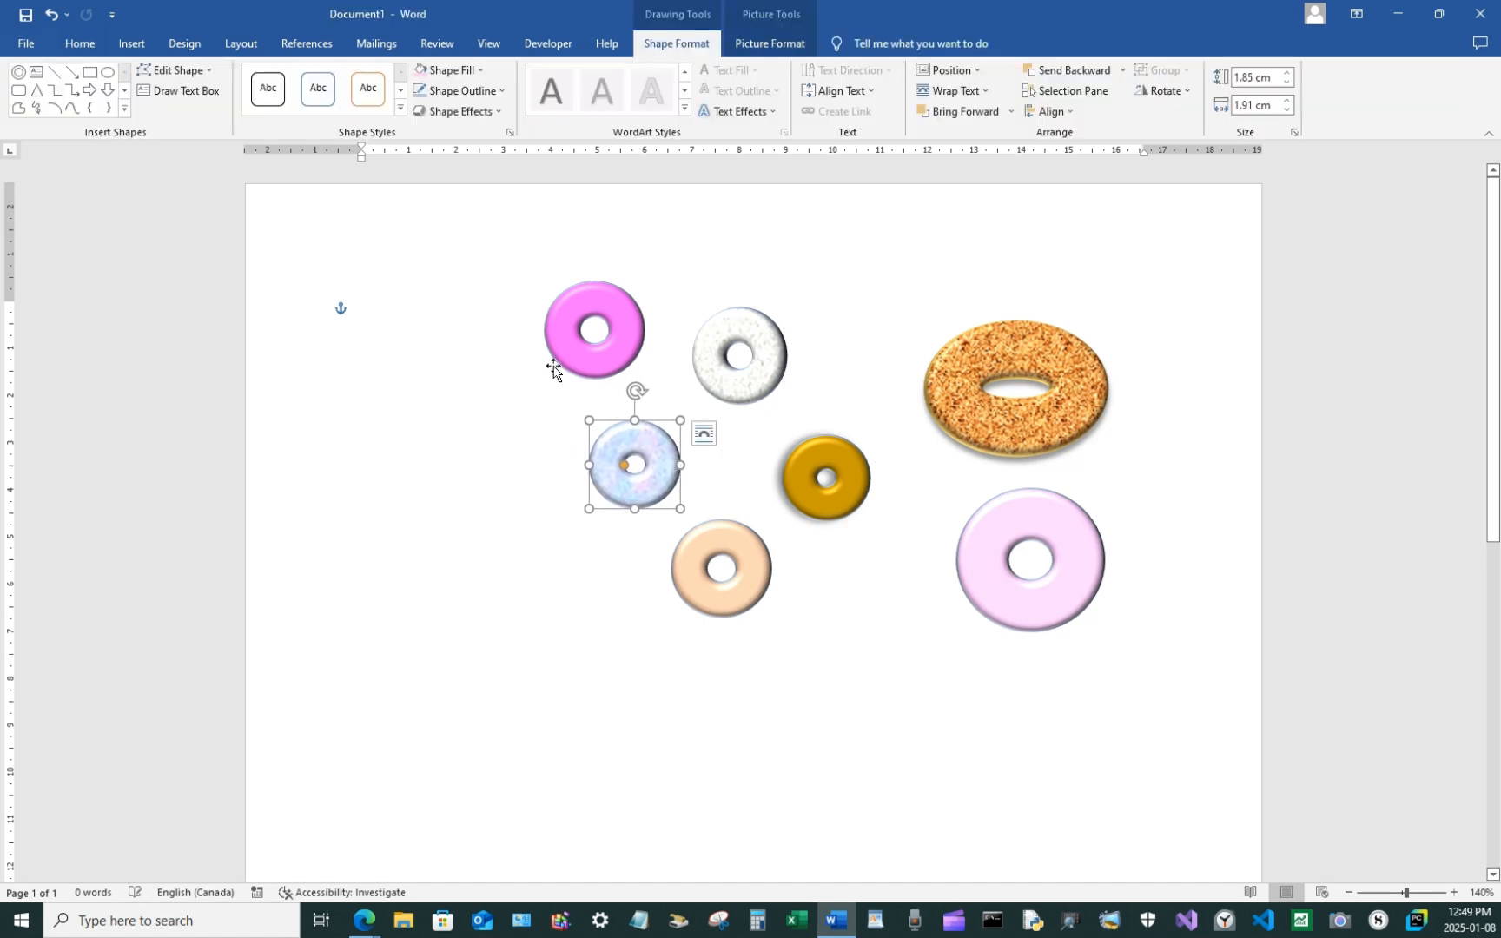
pyautogui.click(626, 694)
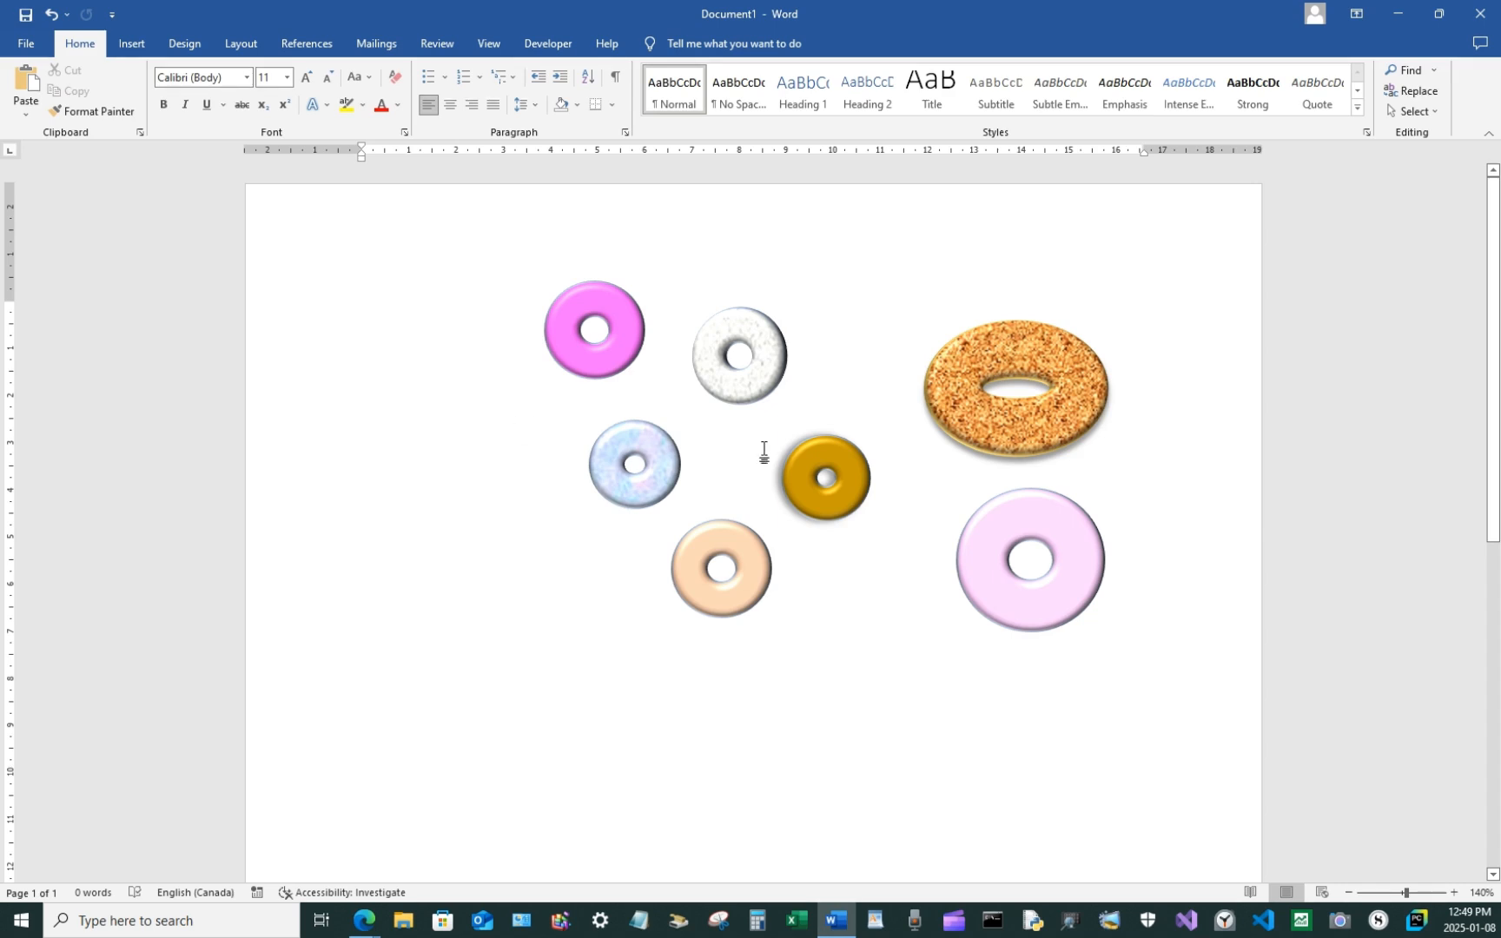
# Add an outer shadow offset to the lower right to the blue textured donut and move it near the page's left edge
pyautogui.click(643, 445)
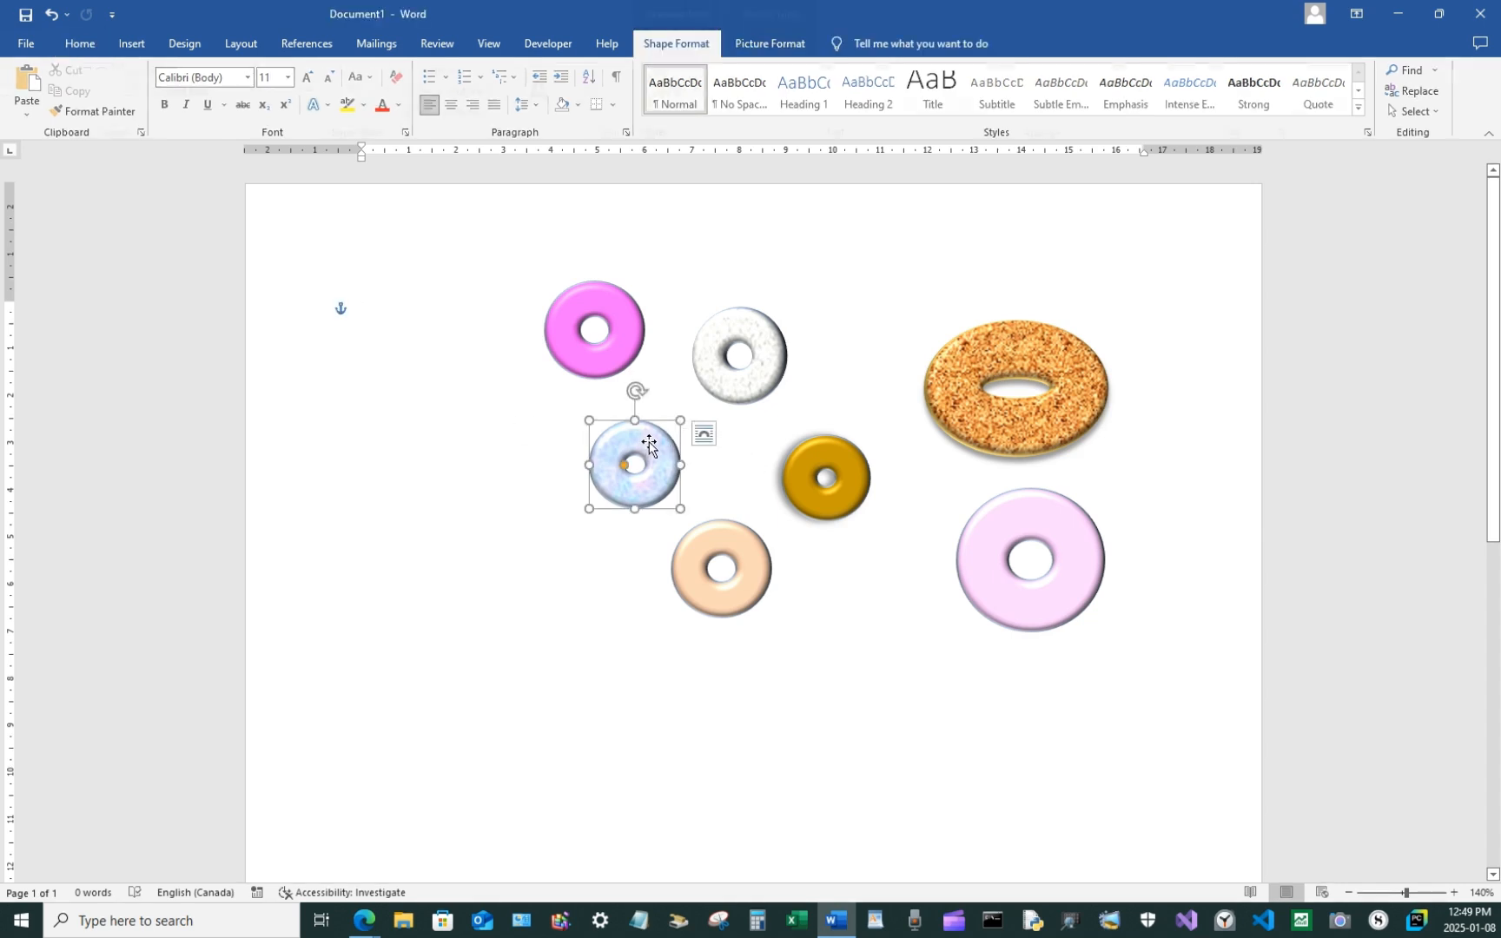
pyautogui.click(462, 90)
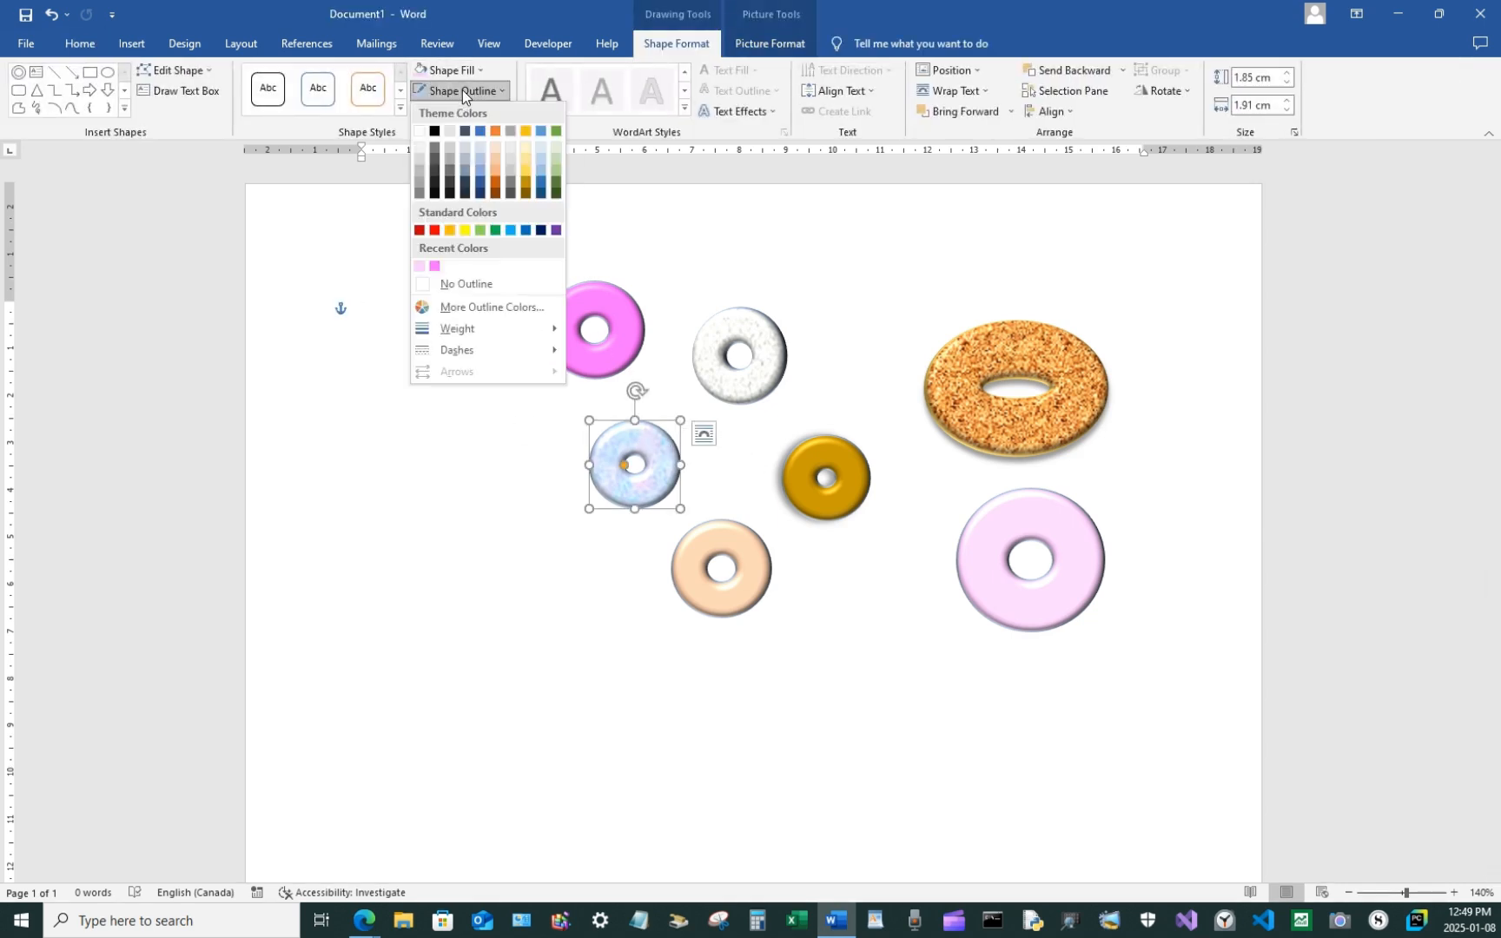
pyautogui.click(463, 90)
pyautogui.click(462, 110)
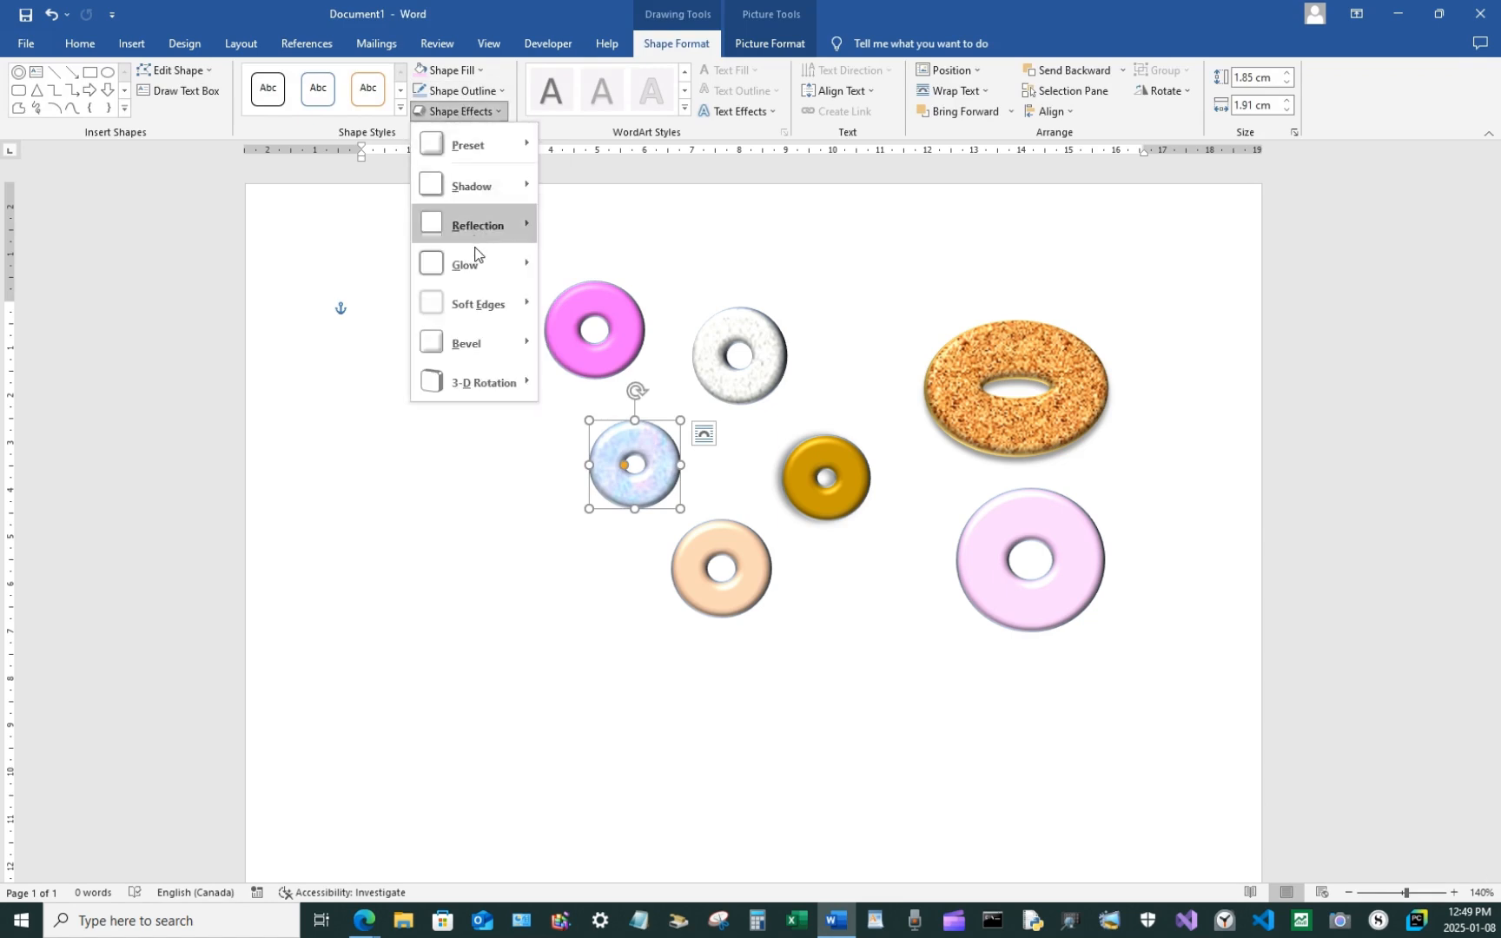
pyautogui.moveTo(477, 266)
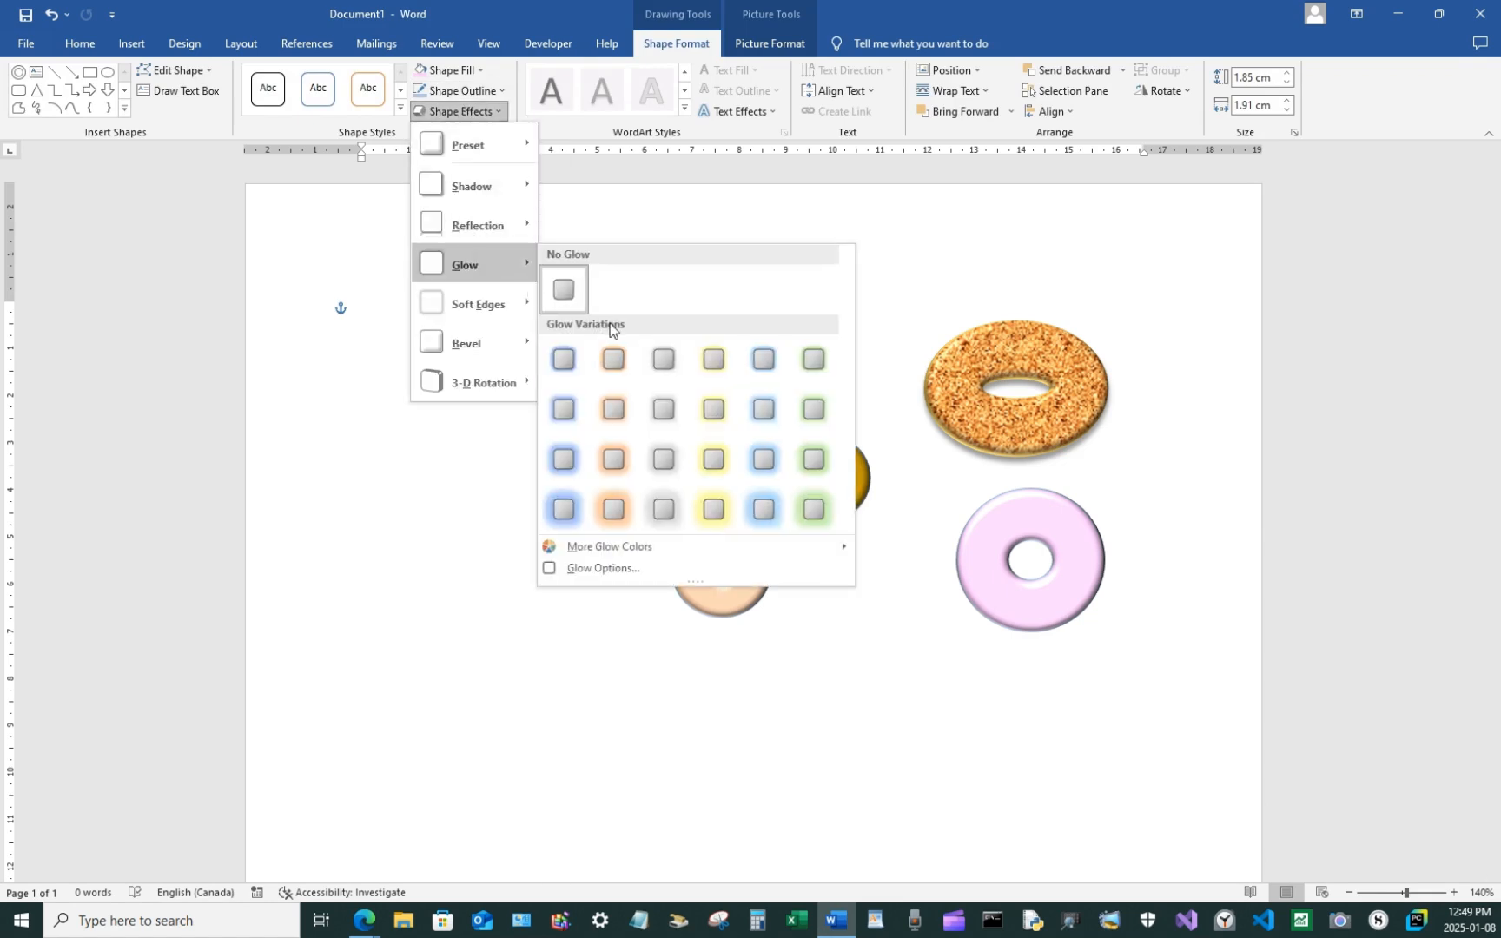
pyautogui.moveTo(486, 192)
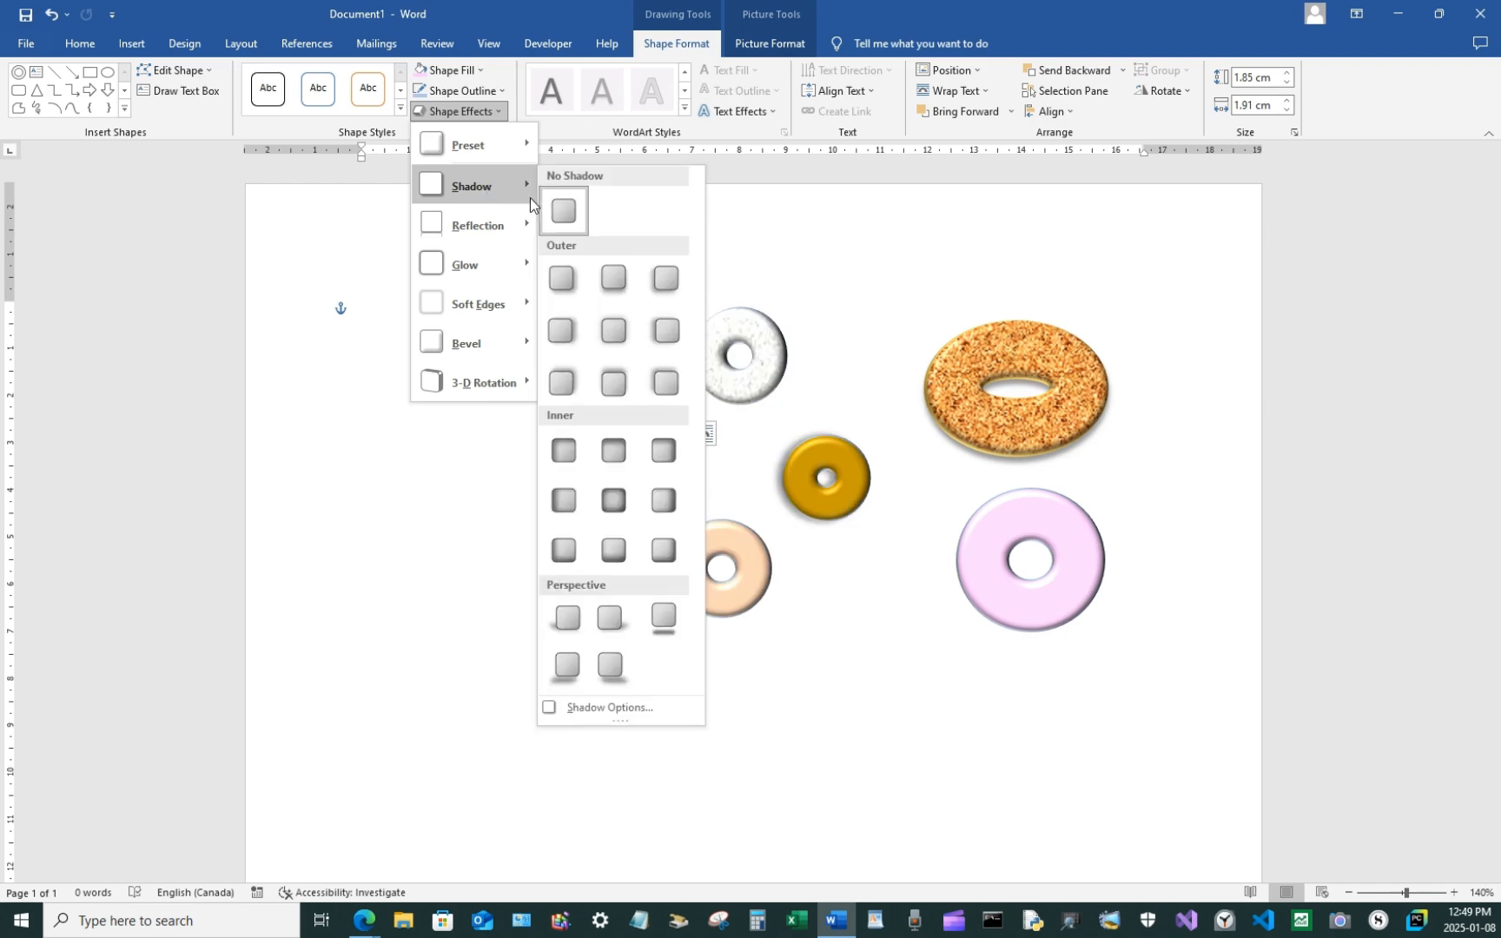
pyautogui.click(562, 285)
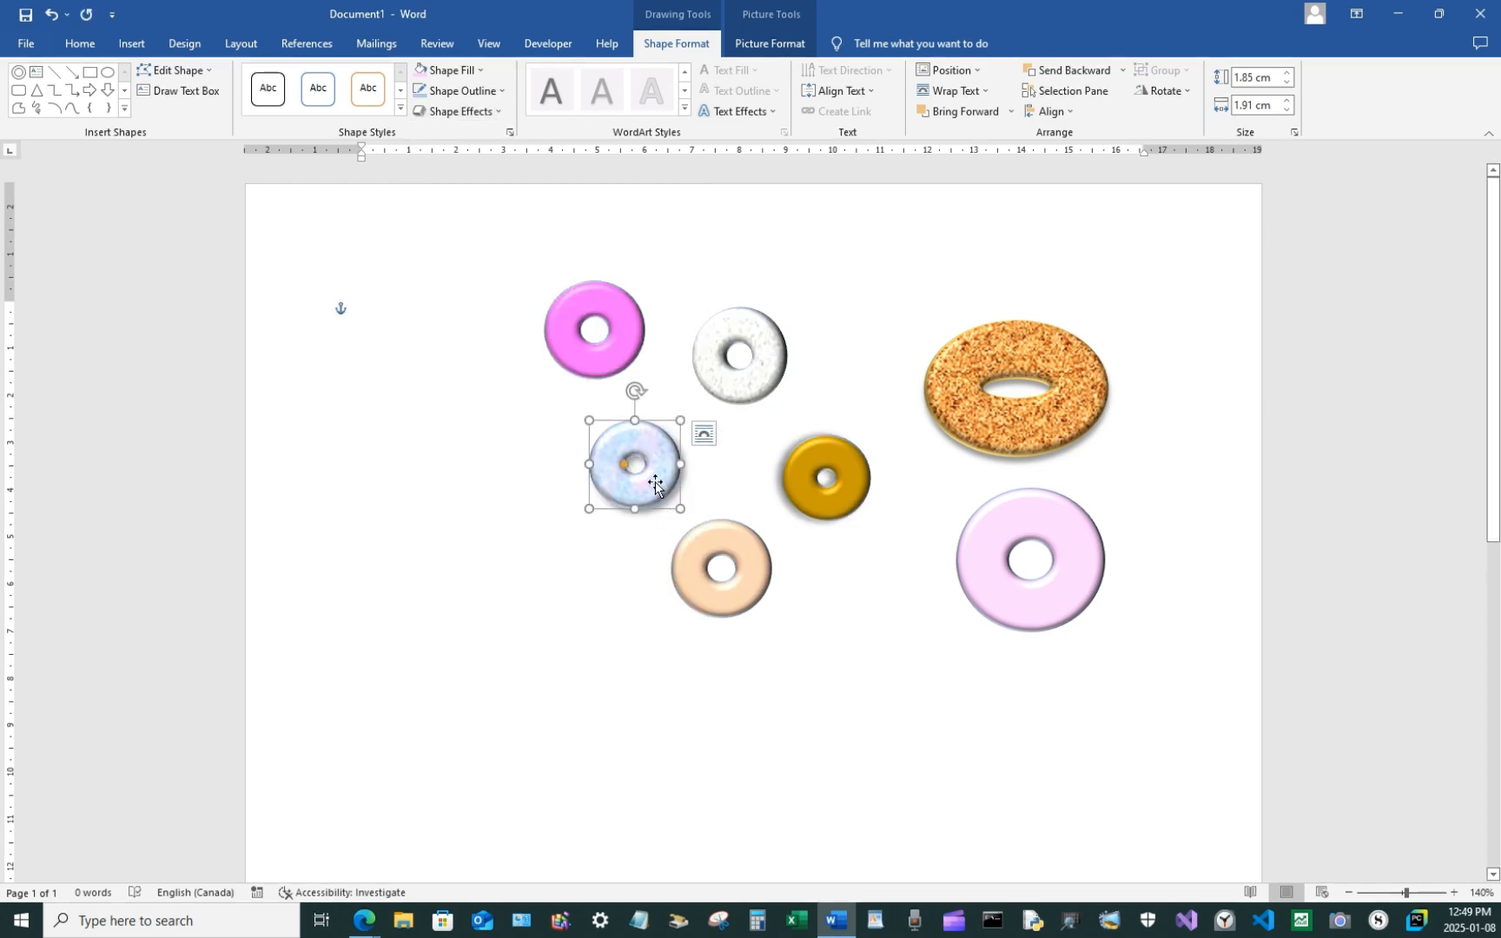
pyautogui.moveTo(655, 486); pyautogui.dragTo(366, 525)
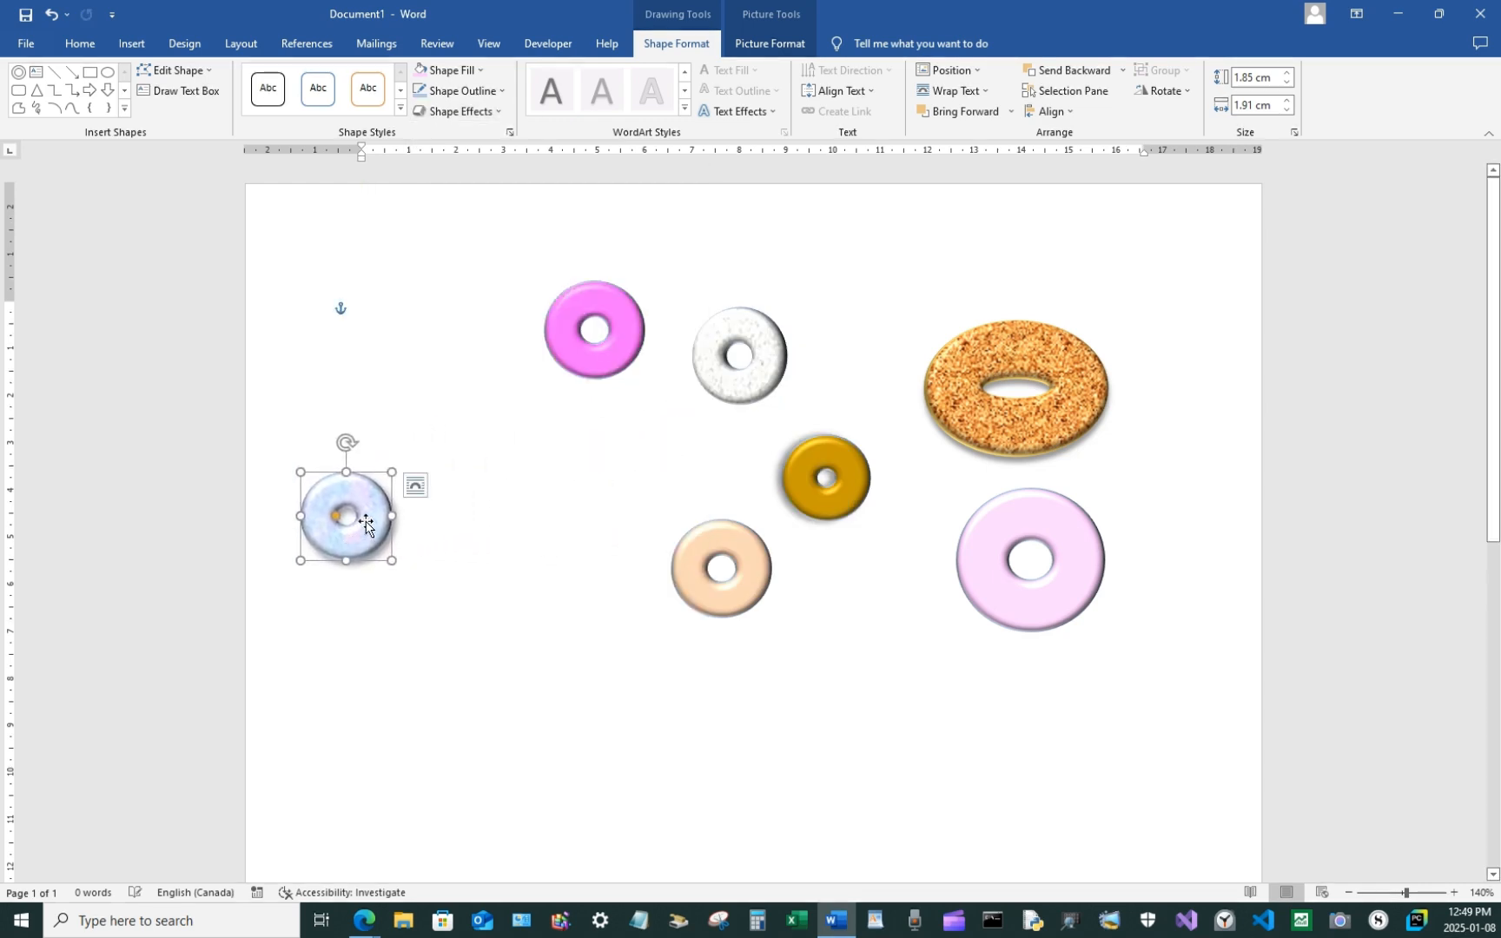
pyautogui.click(461, 111)
pyautogui.moveTo(477, 195)
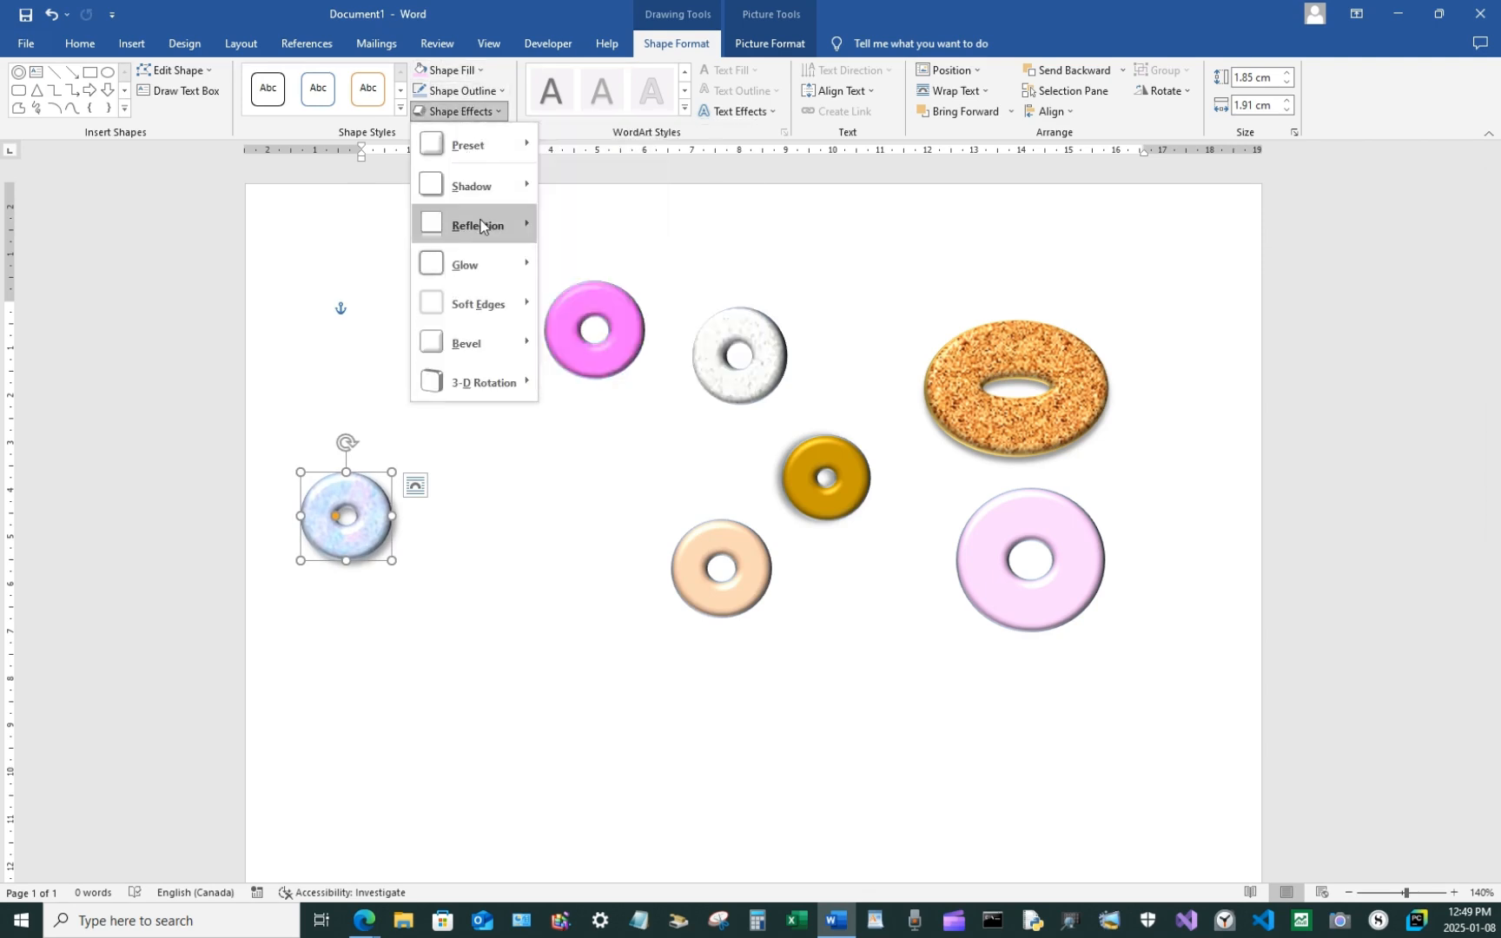
pyautogui.moveTo(477, 266)
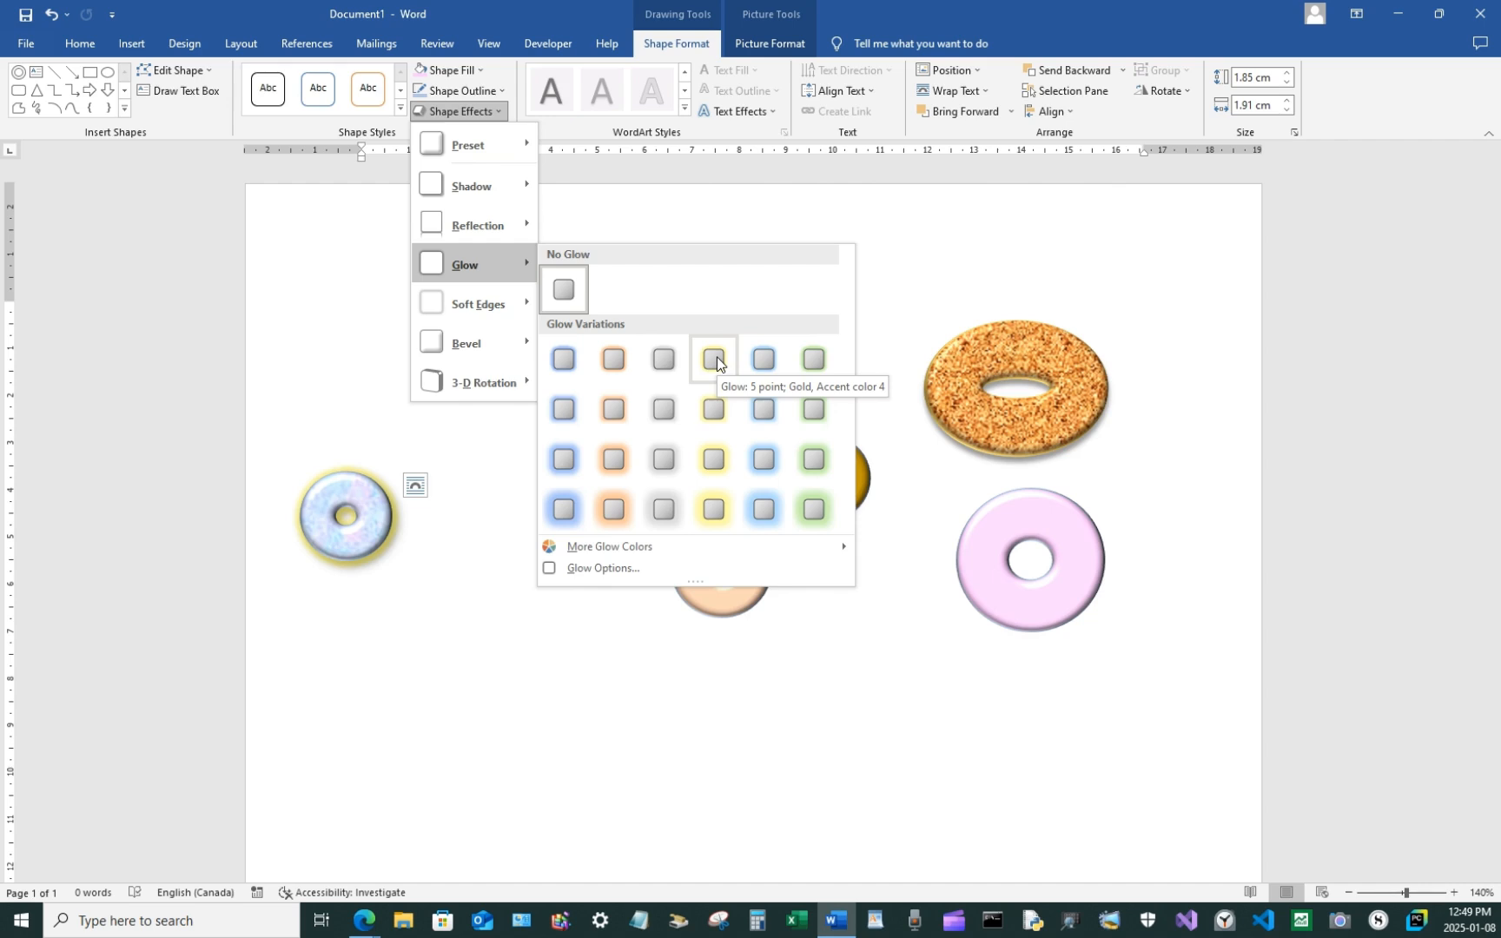
pyautogui.click(502, 432)
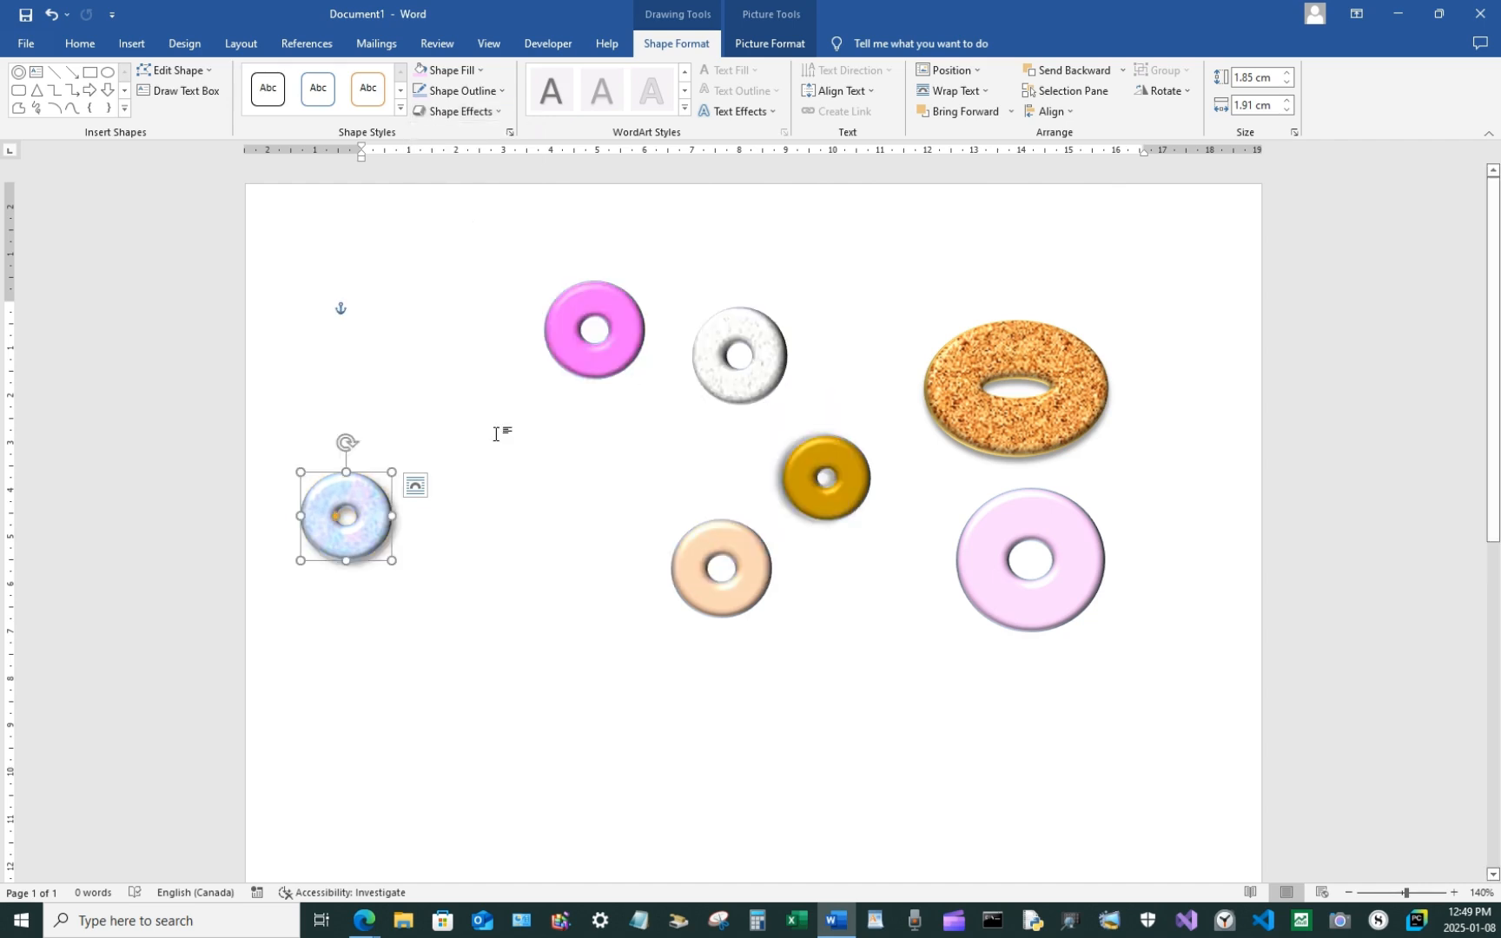
# Apply a 5-point grey glow to the light orange donut and deselect it
pyautogui.click(725, 539)
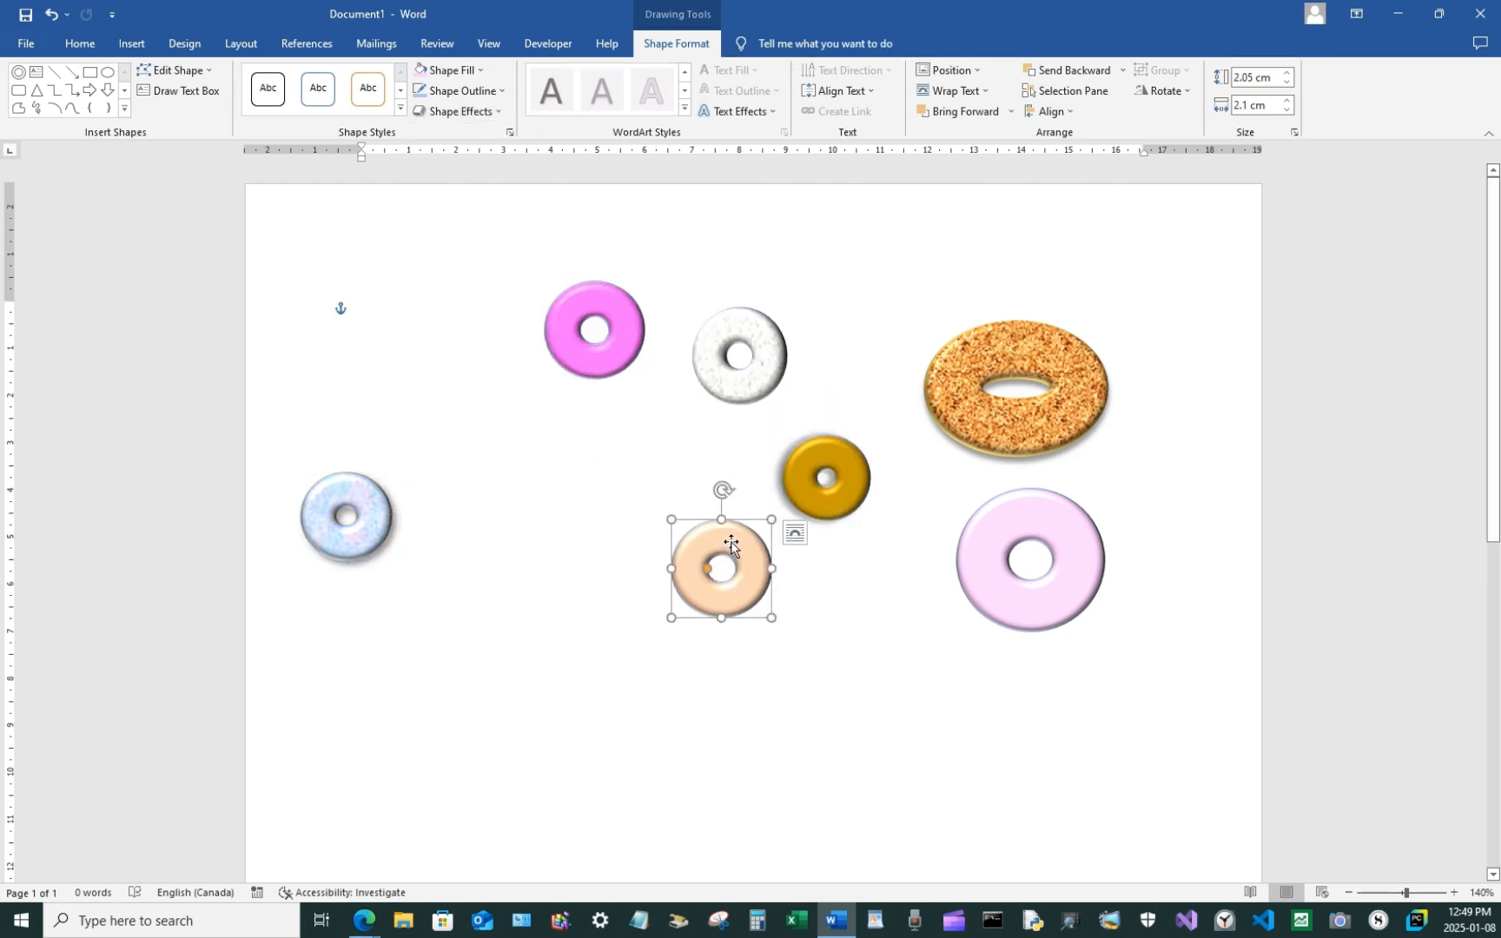
pyautogui.click(470, 93)
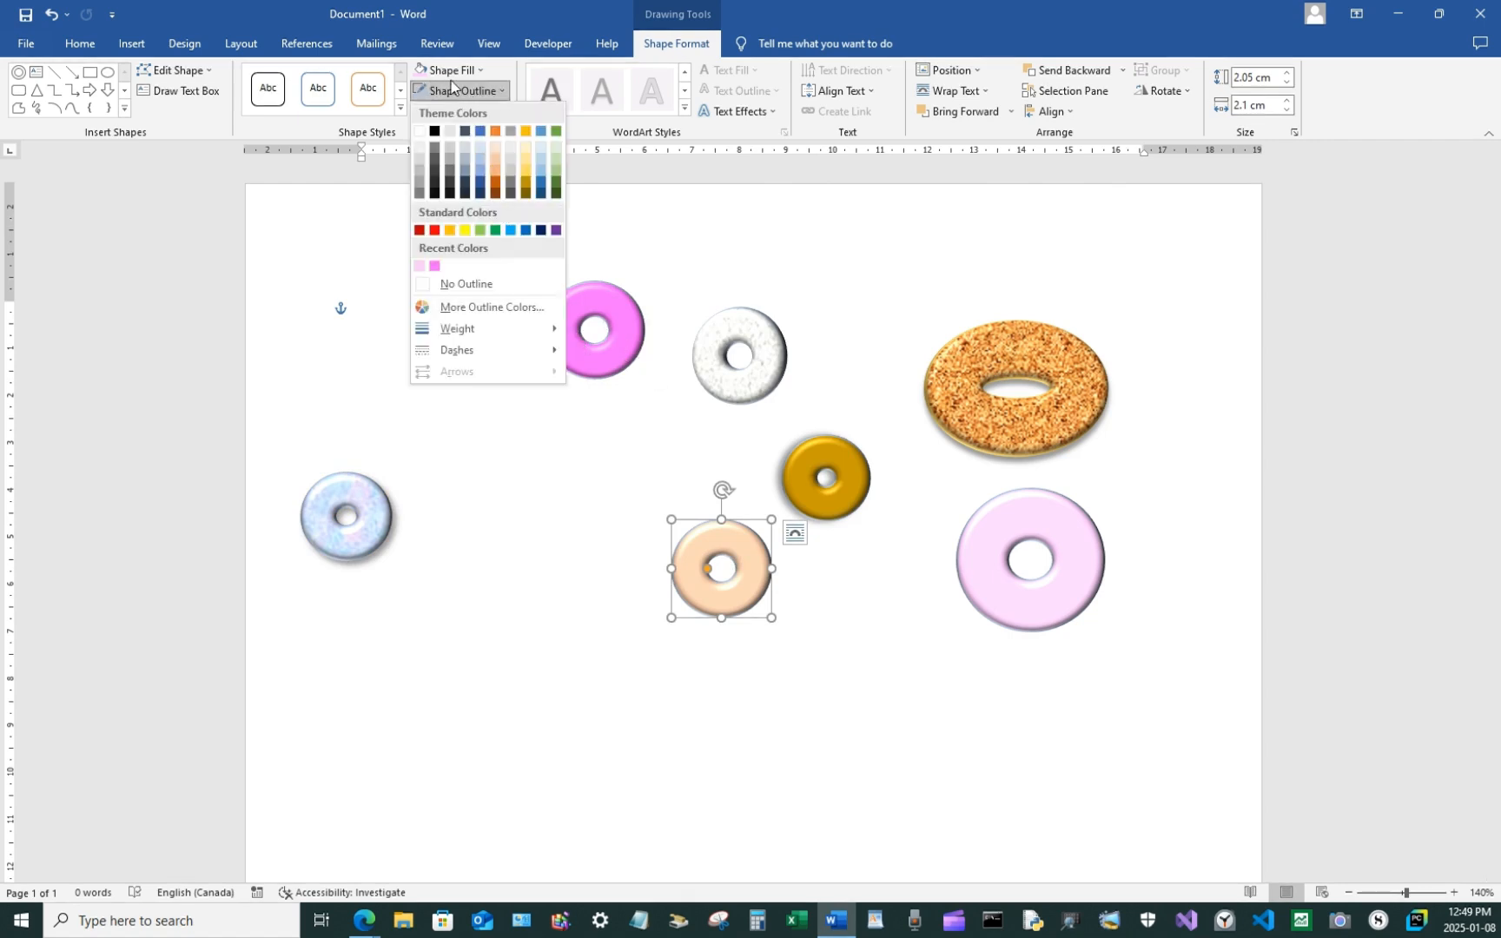
pyautogui.click(459, 91)
pyautogui.click(476, 113)
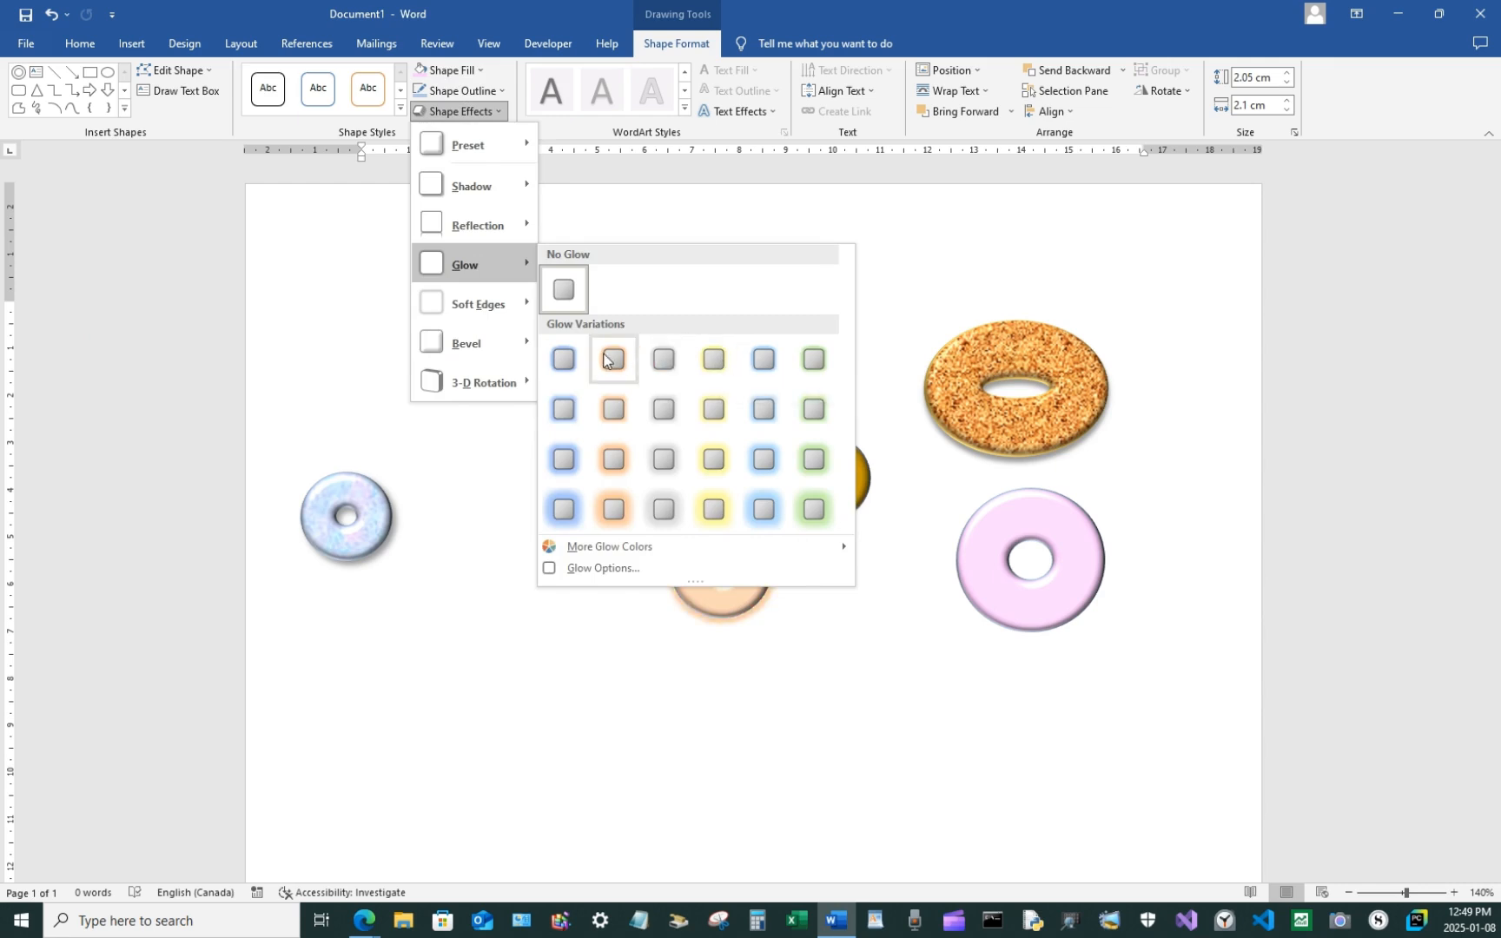
pyautogui.click(663, 361)
pyautogui.click(617, 656)
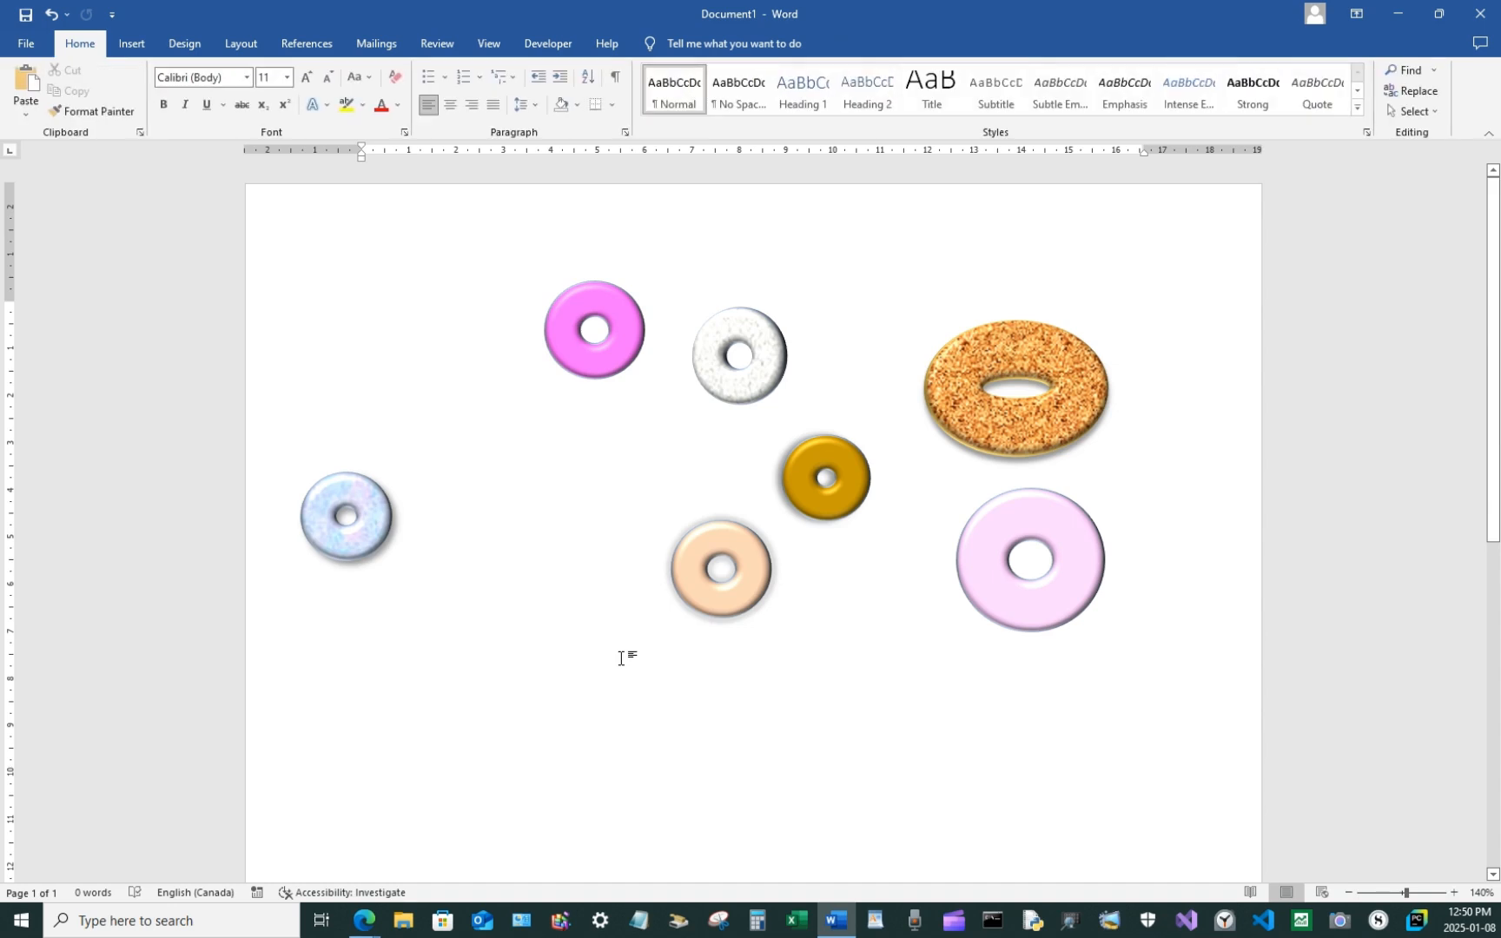
# Undo the light orange donut's glow and redo it to compare the look with and without the effect
pyautogui.scroll(-2, 720, 663)
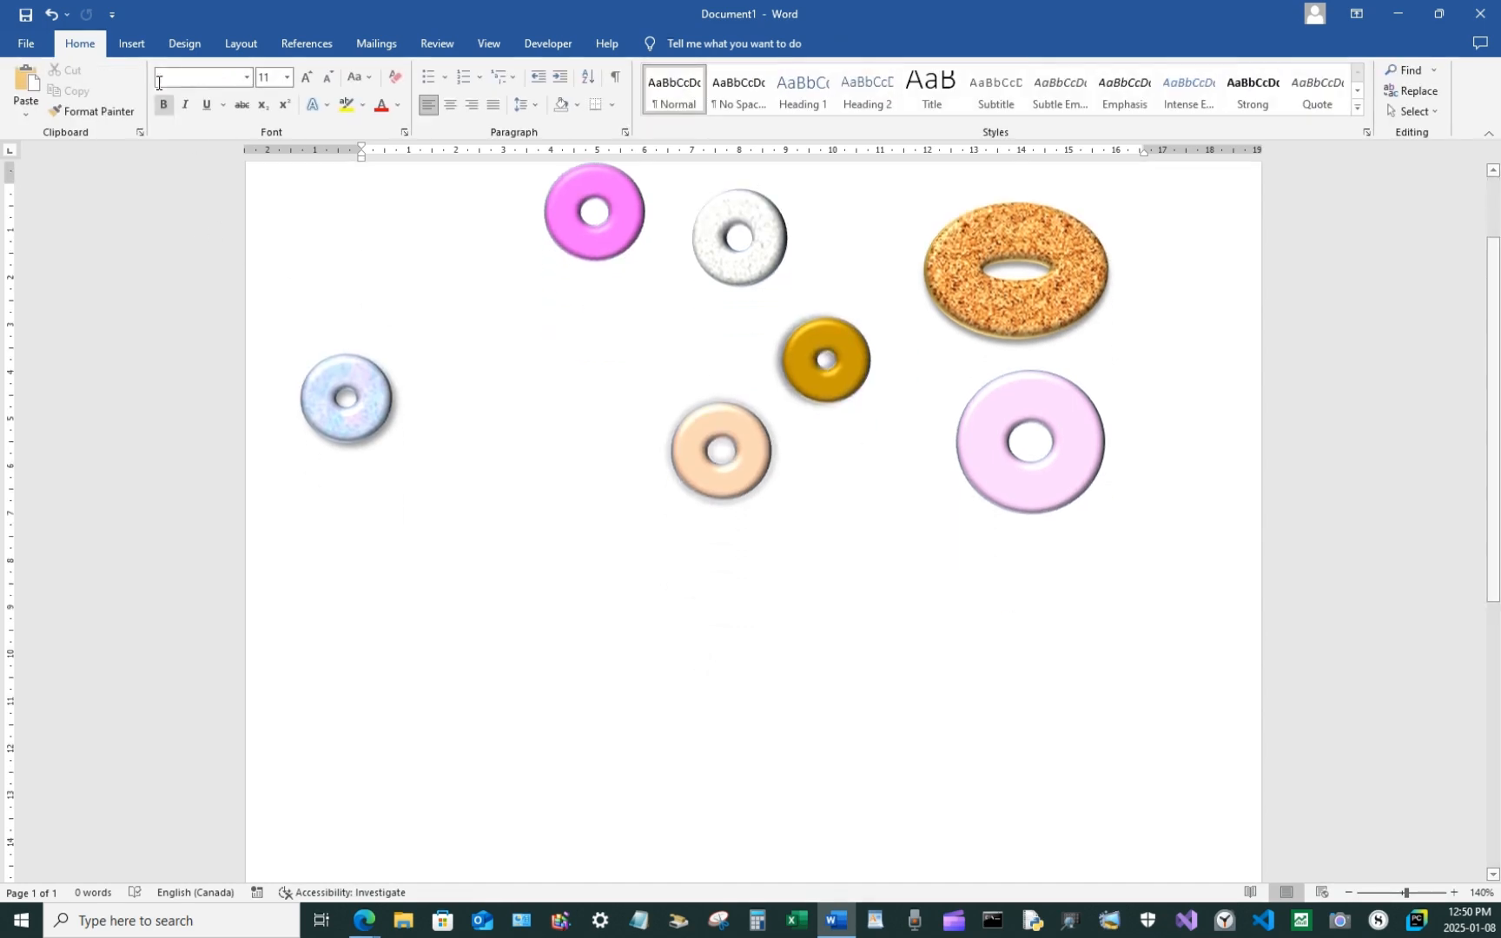
pyautogui.click(51, 15)
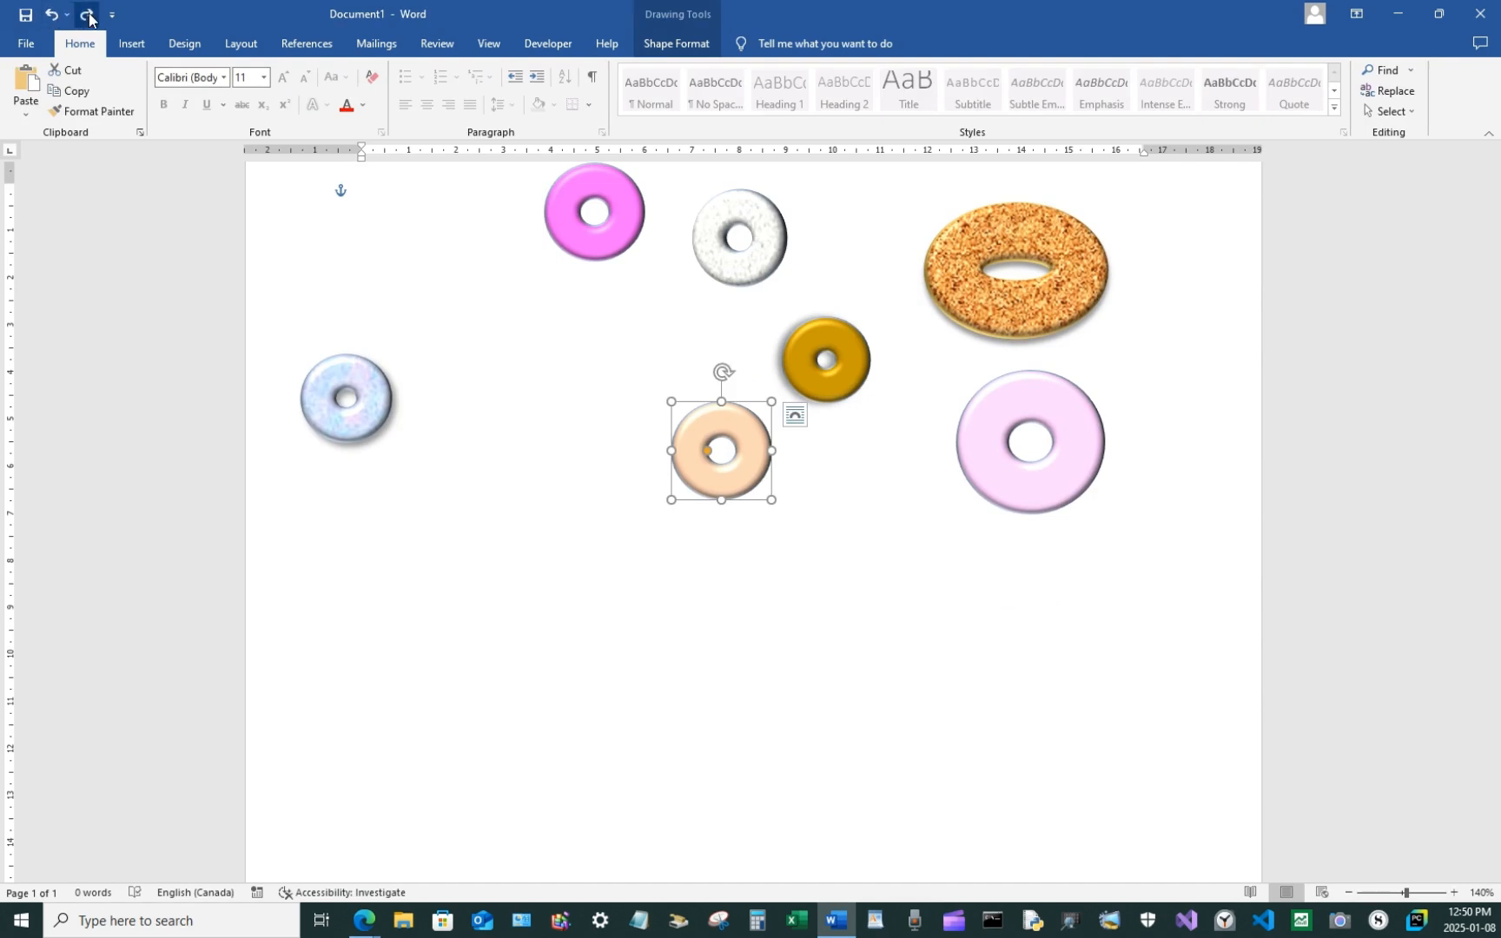
pyautogui.click(90, 15)
pyautogui.click(559, 566)
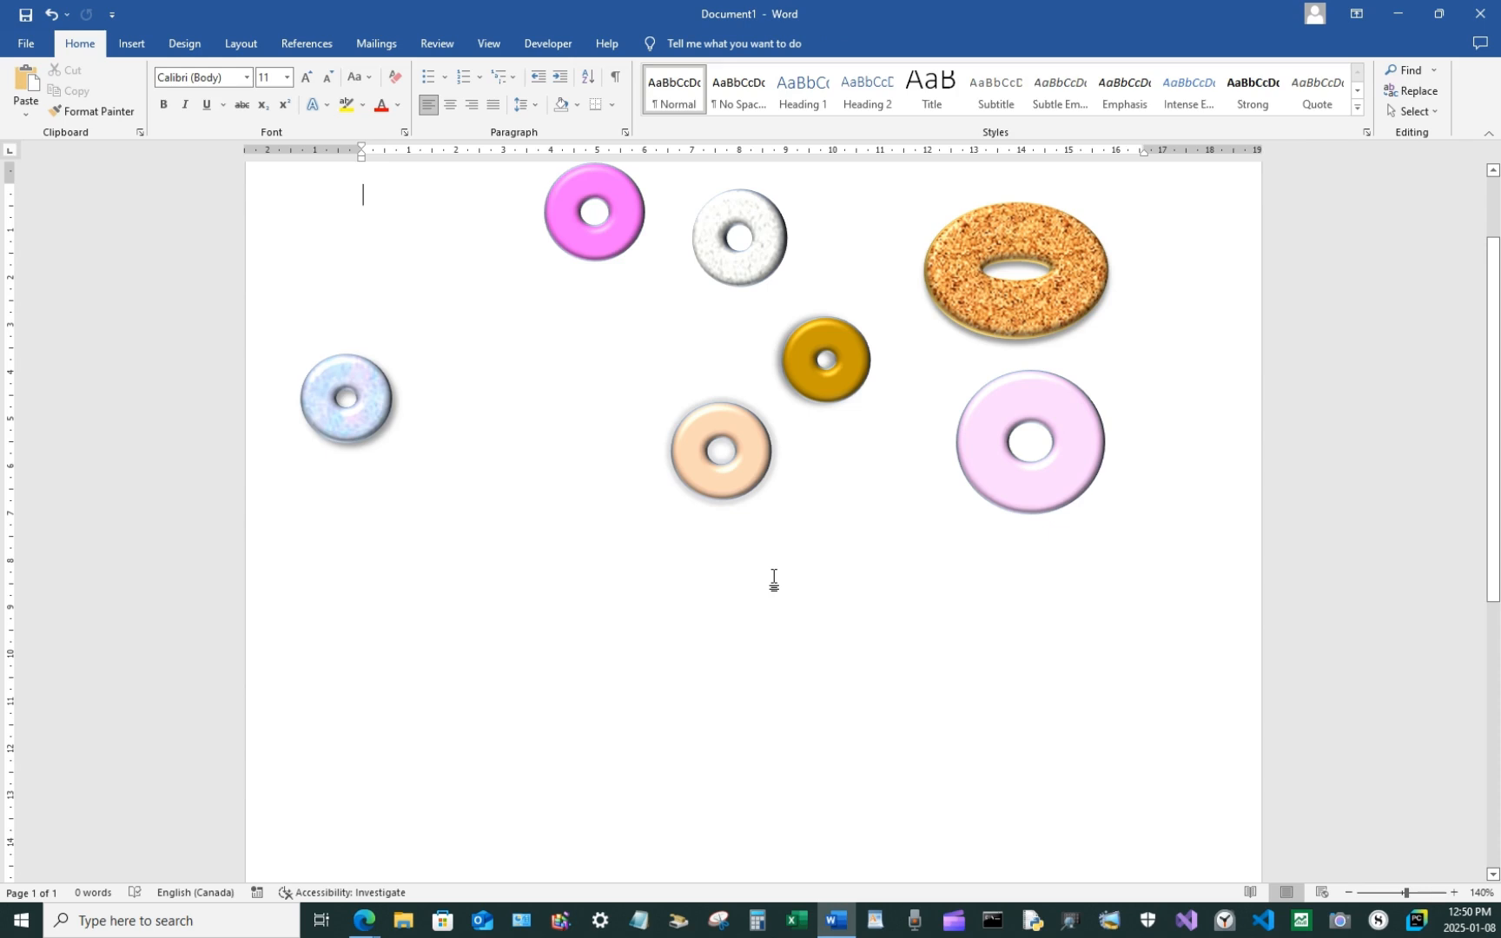
pyautogui.scroll(-3, 861, 545)
pyautogui.scroll(5, 861, 545)
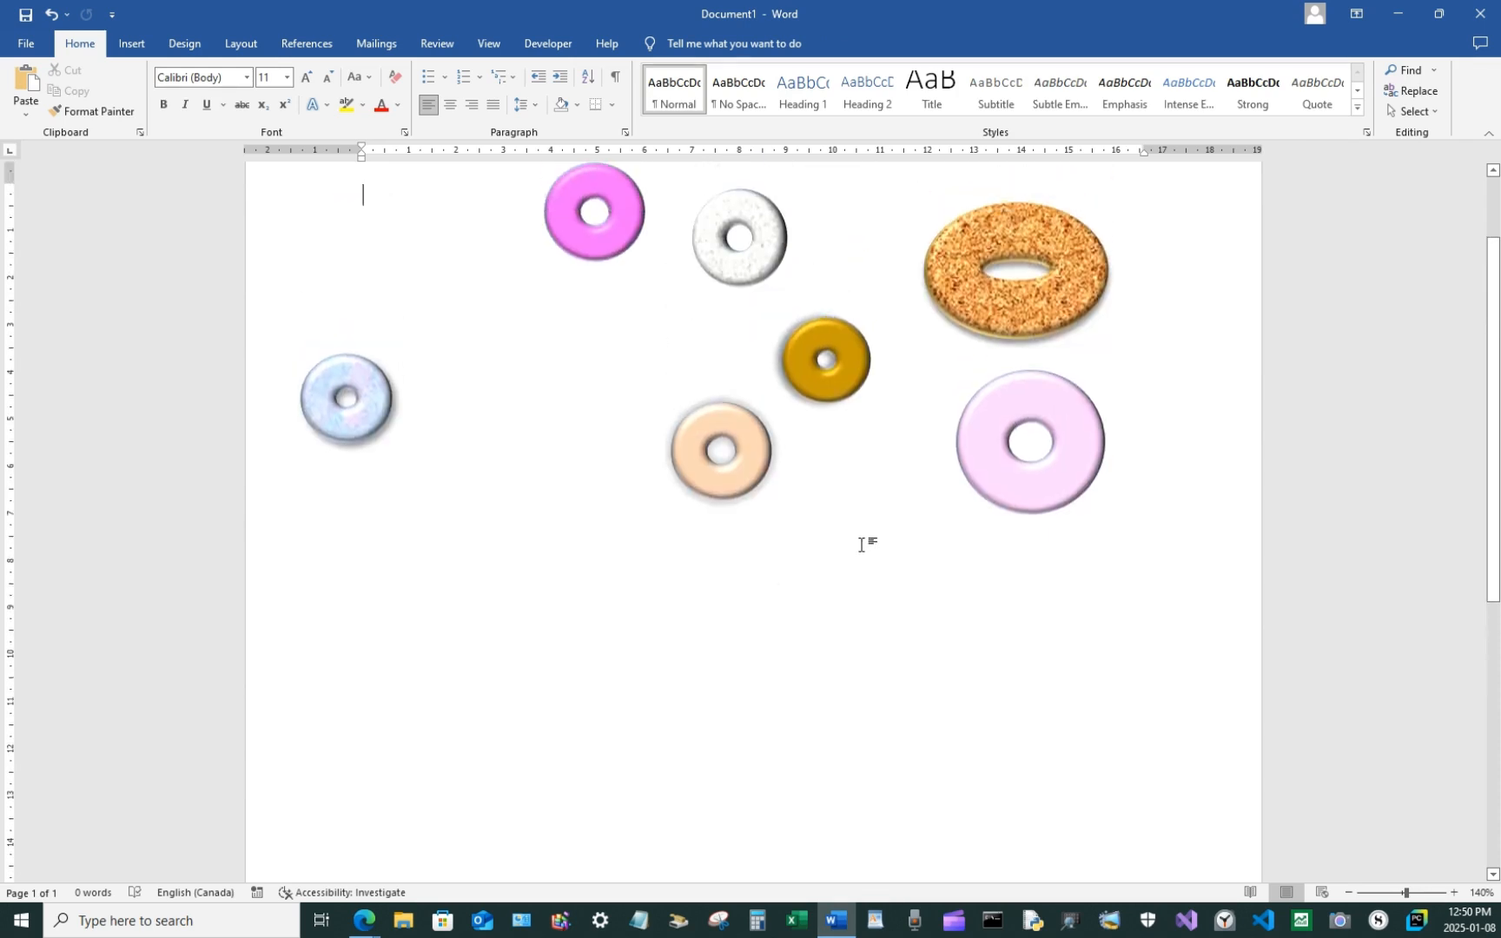